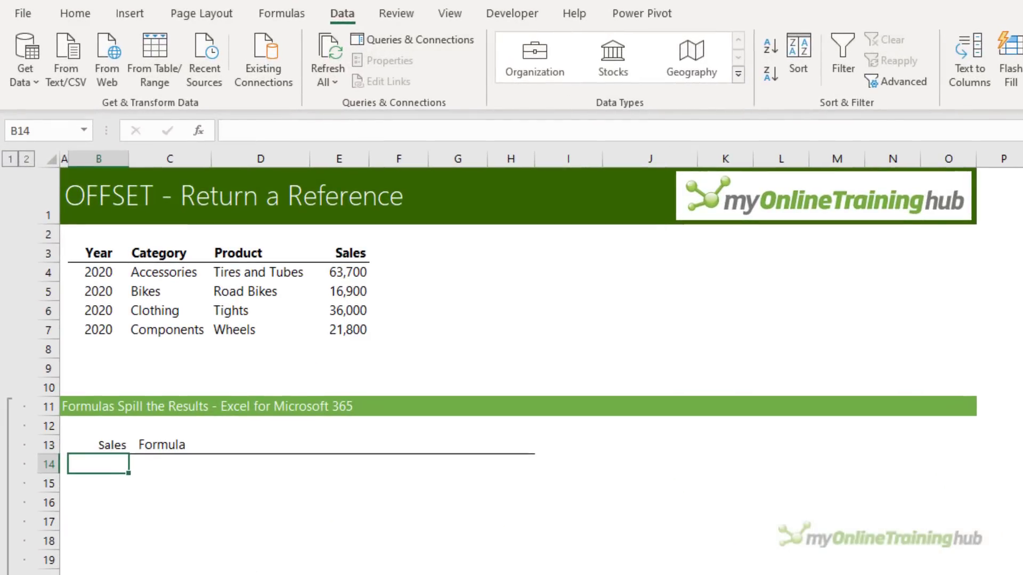
- Start an OFFSET formula in B14 with A3 as the reference and 1 as the rows argument
type("=off")
key("Tab")
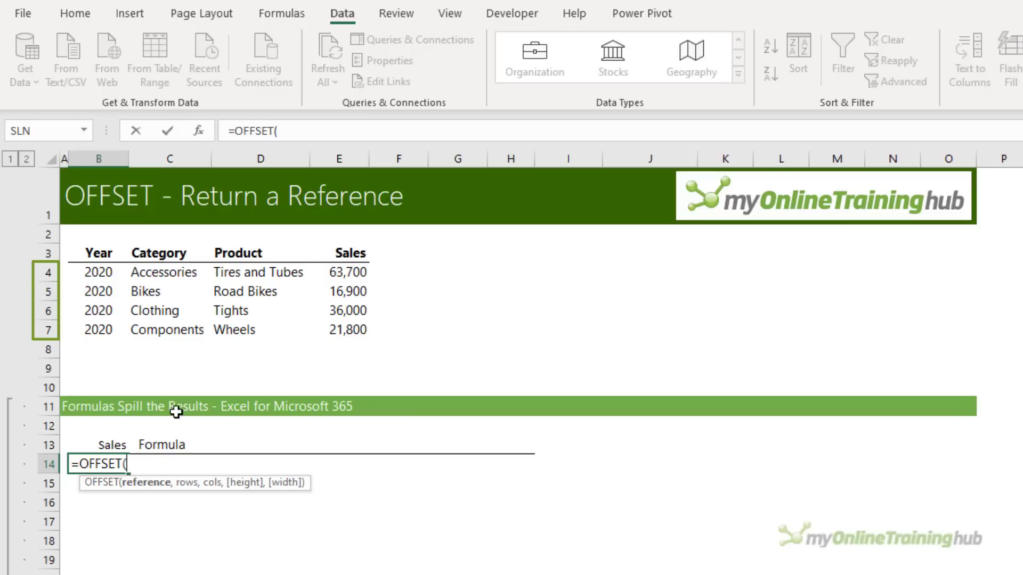
left_click(65, 253)
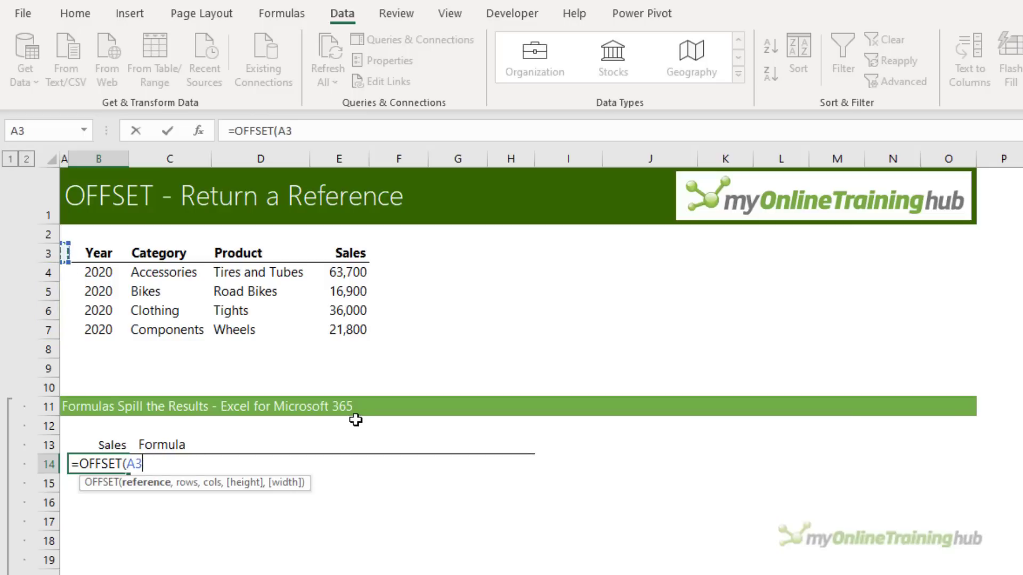
type(",")
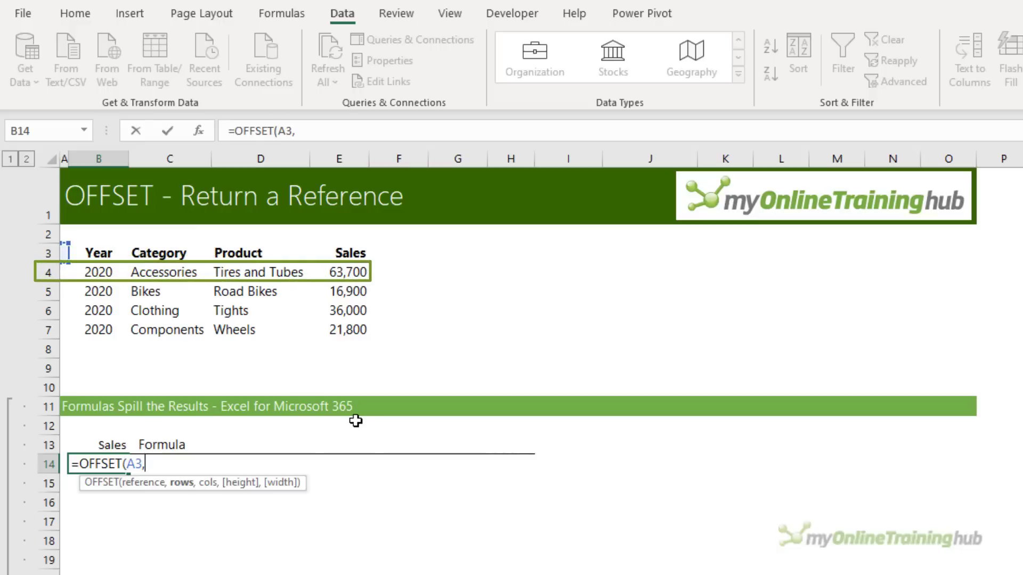
type("1")
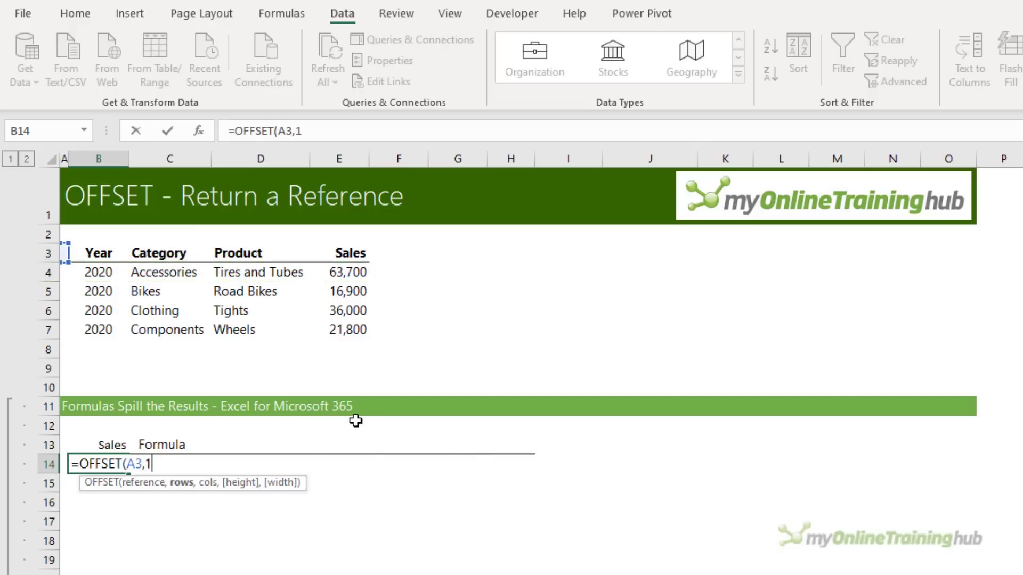
type(",")
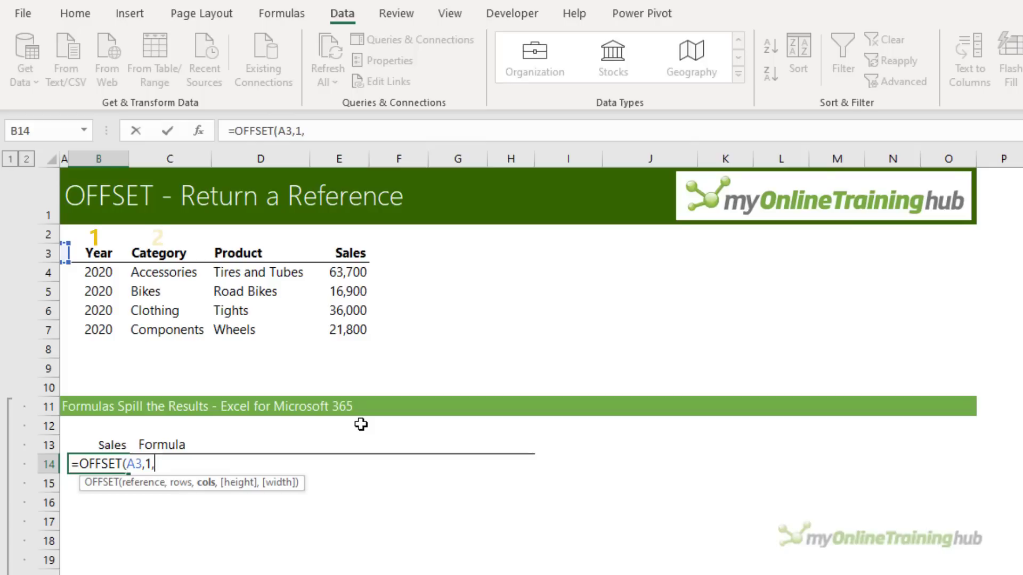
- Set the OFFSET columns argument to MATCH(B13,B3:E3,0) so it finds the Sales header by exact match
type("mat")
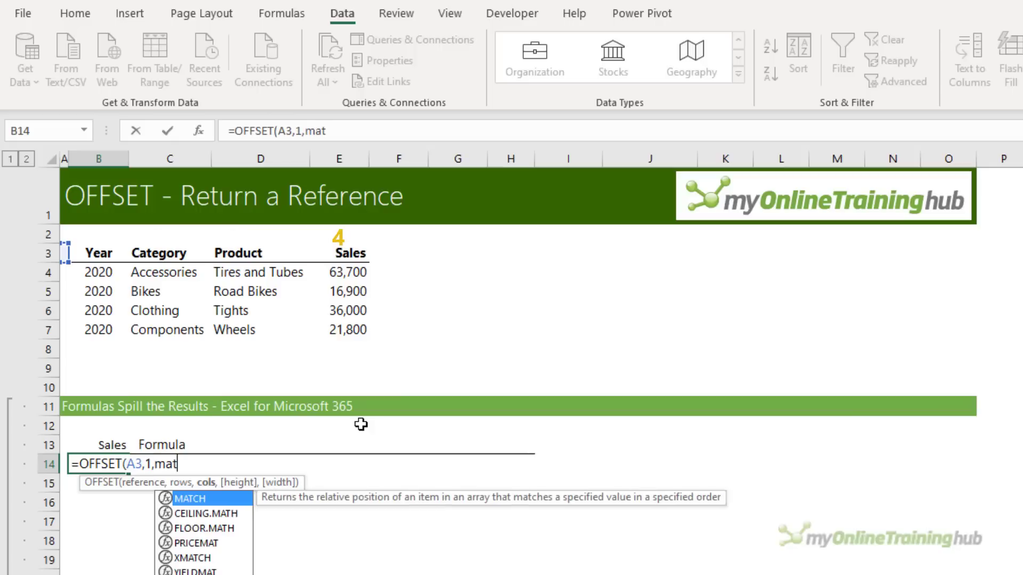
key("Tab")
left_click(96, 446)
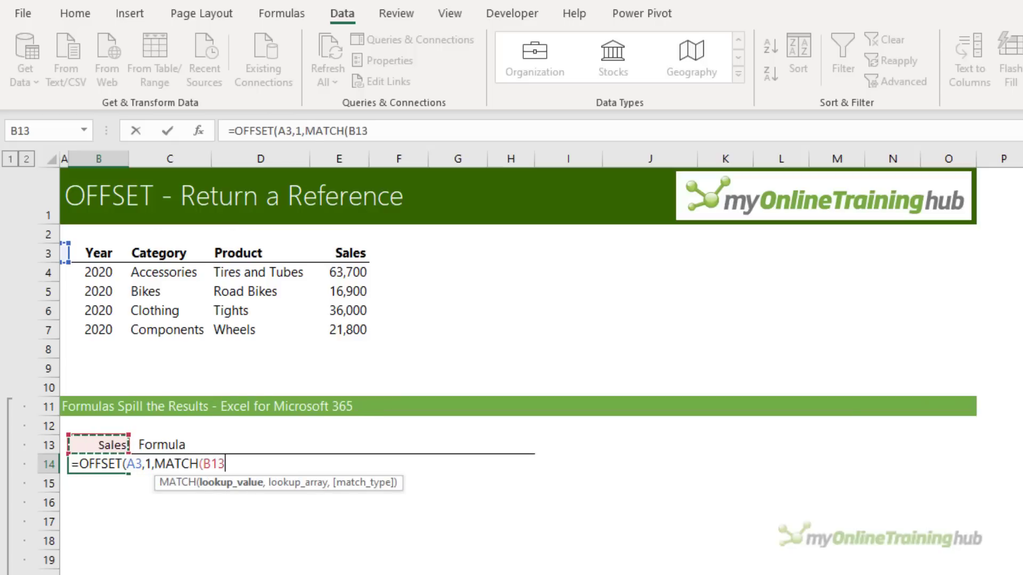
type(",")
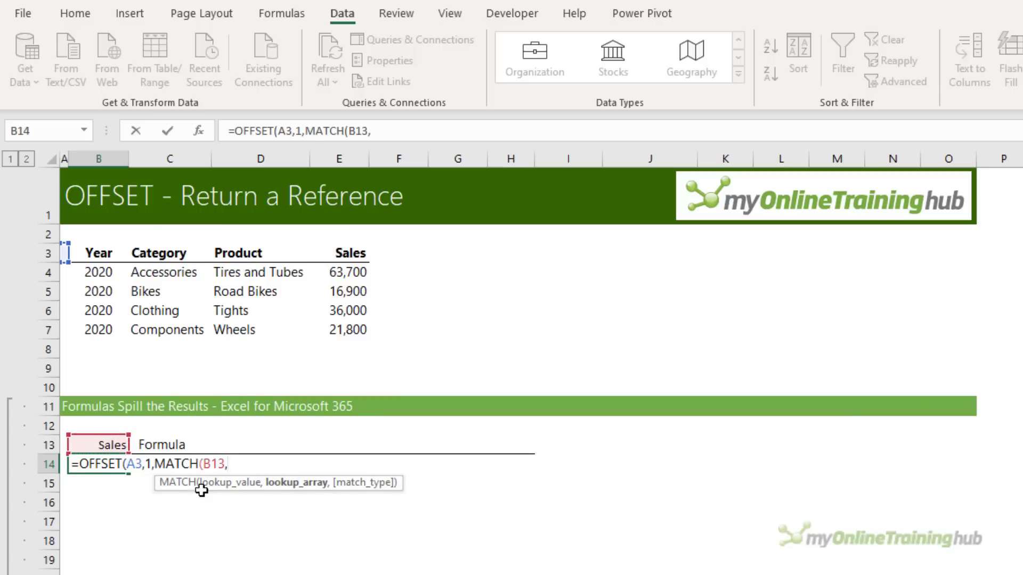
left_click_drag(102, 254, 357, 256)
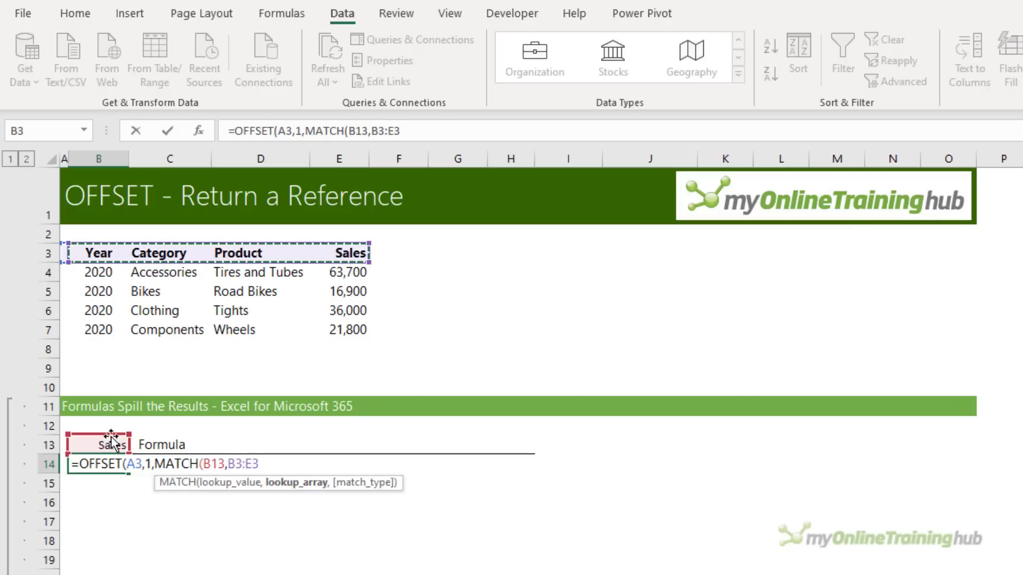
type(",")
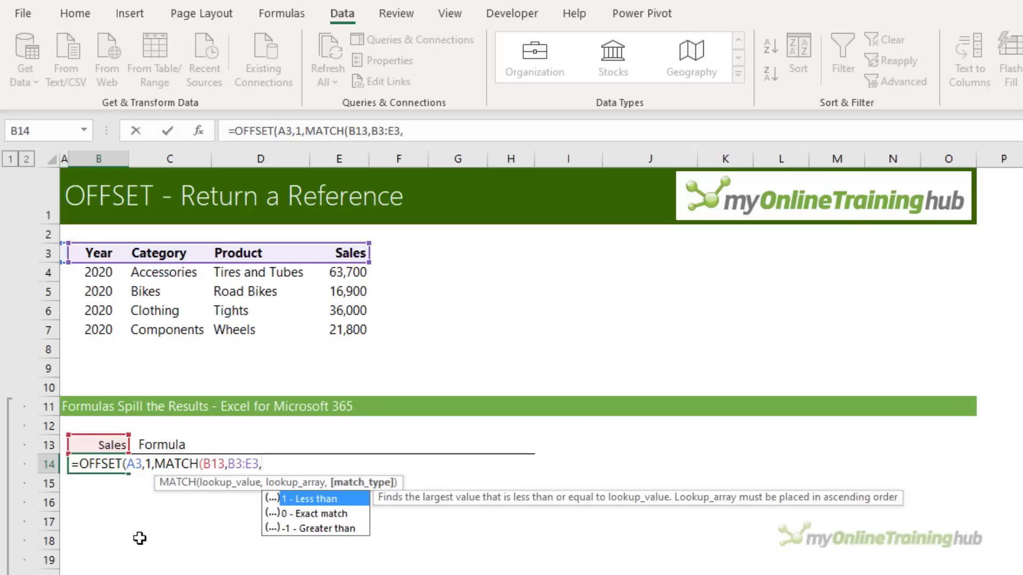
type("0)")
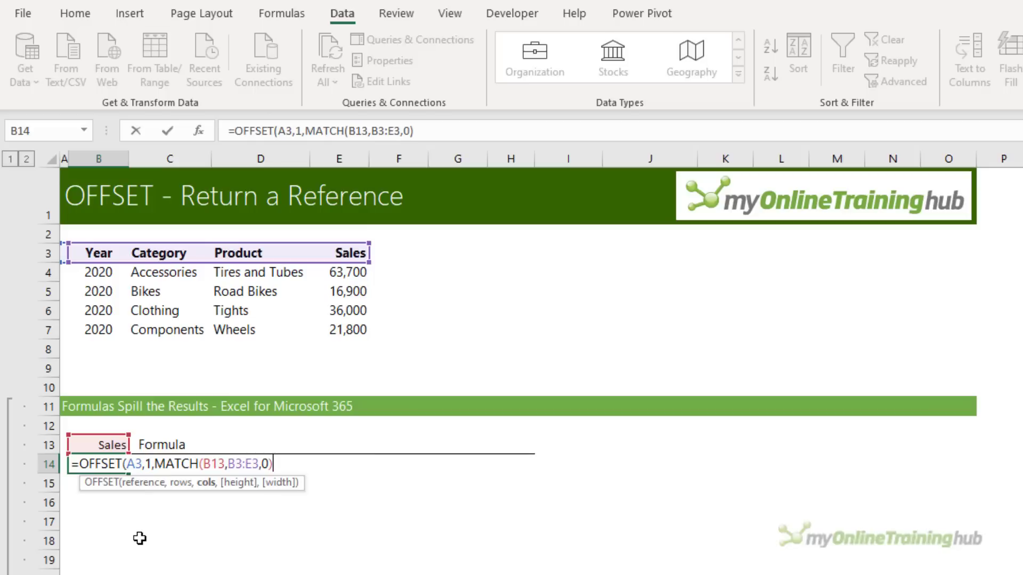
type(",")
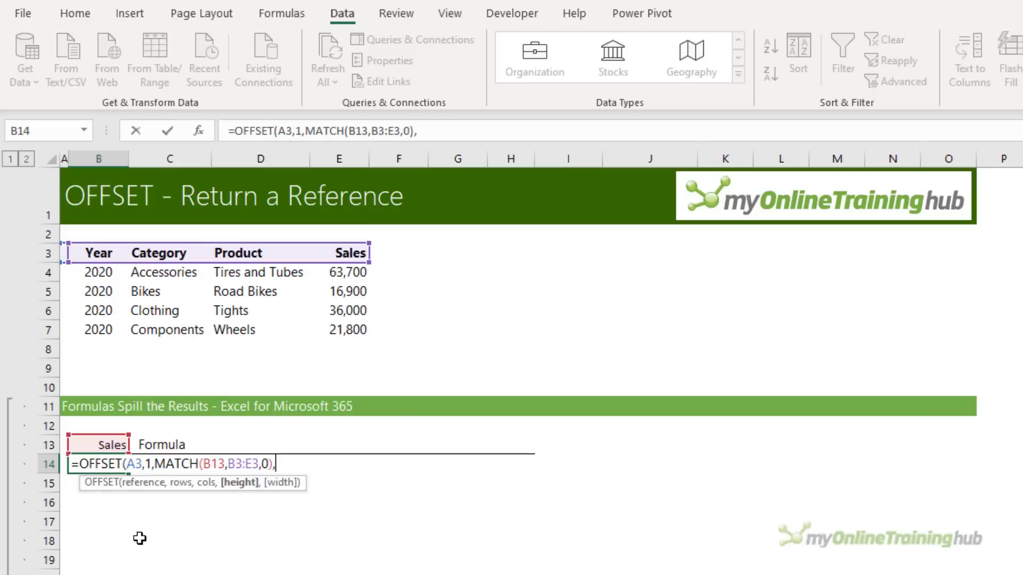
- Complete the OFFSET formula with COUNTA(B4:B9) as the height and 1 as the width, and enter it
type("counta")
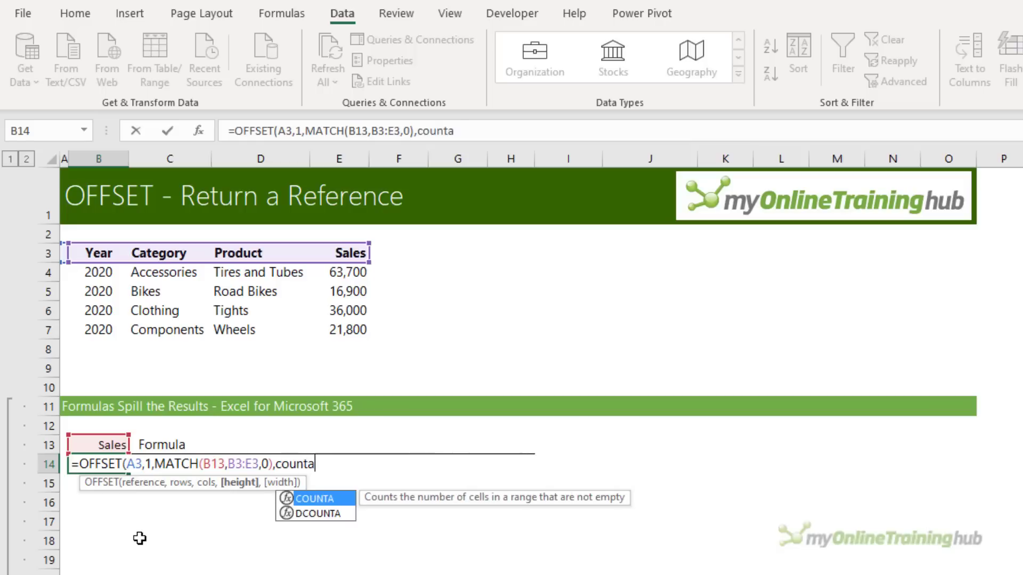
key("Tab")
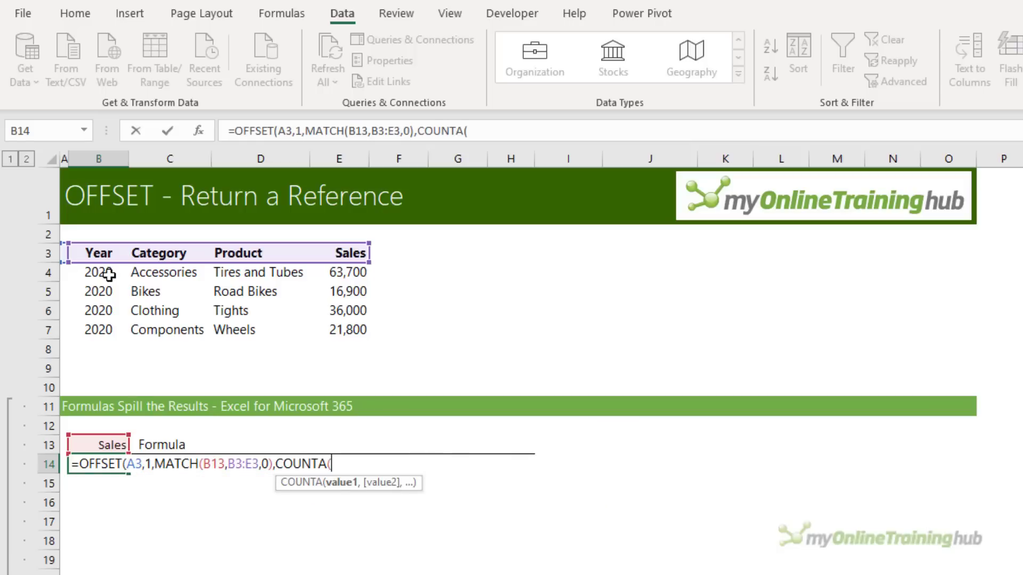
left_click_drag(107, 273, 100, 369)
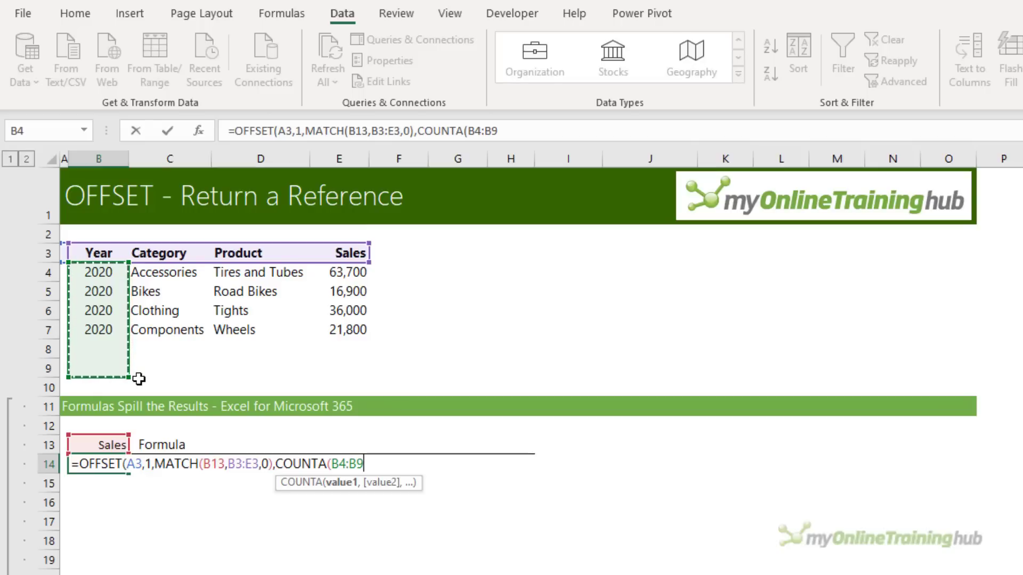
type("),")
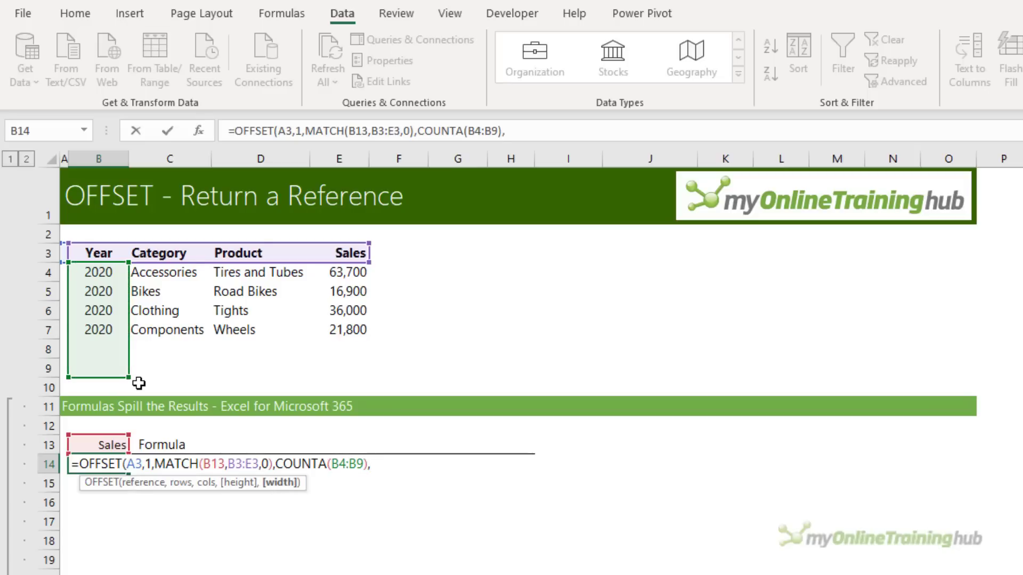
type("1)")
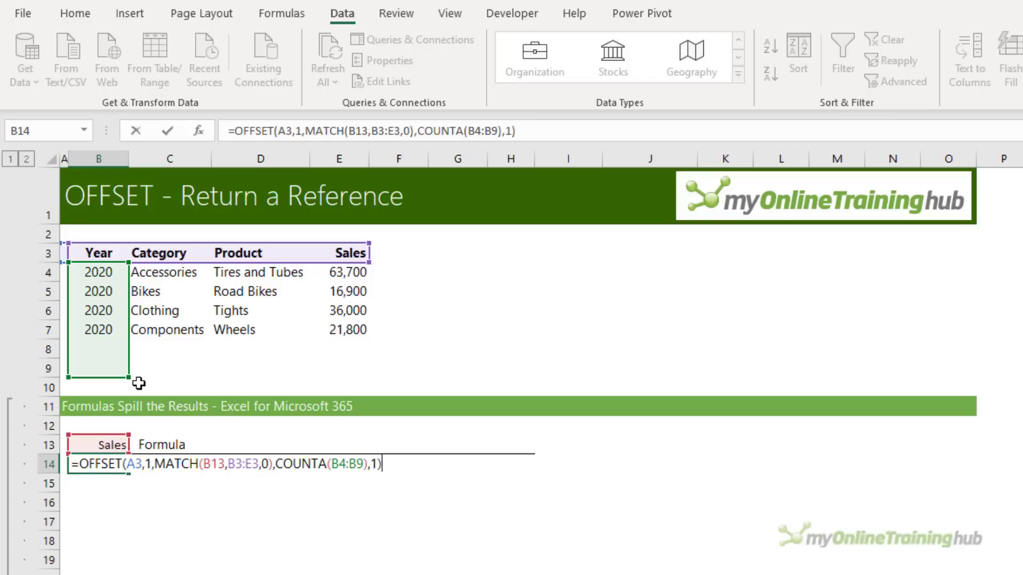
key("Return")
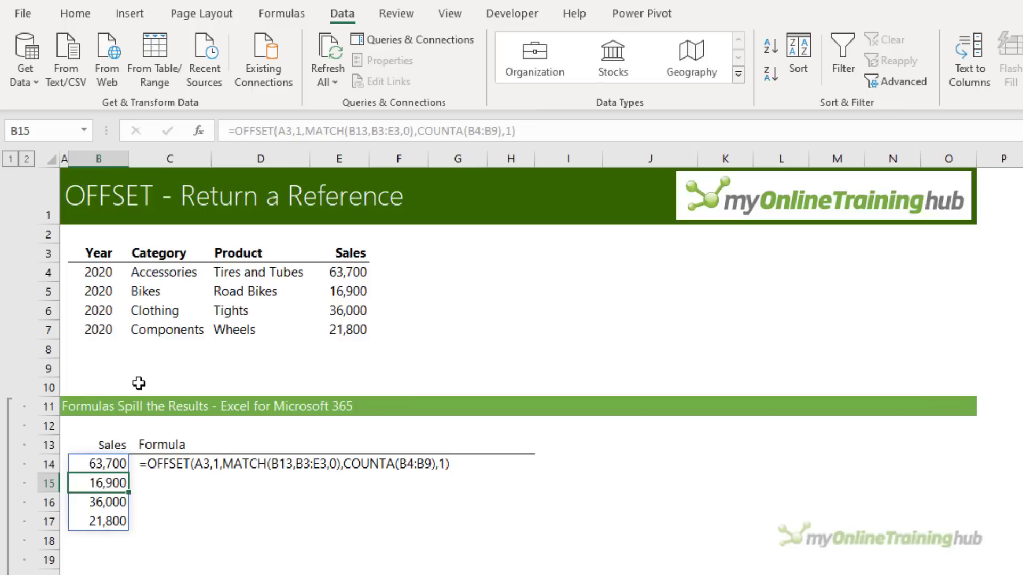
- Copy the OFFSET formula text from B14 without its equals sign, leaving the cell unedited
key("Up")
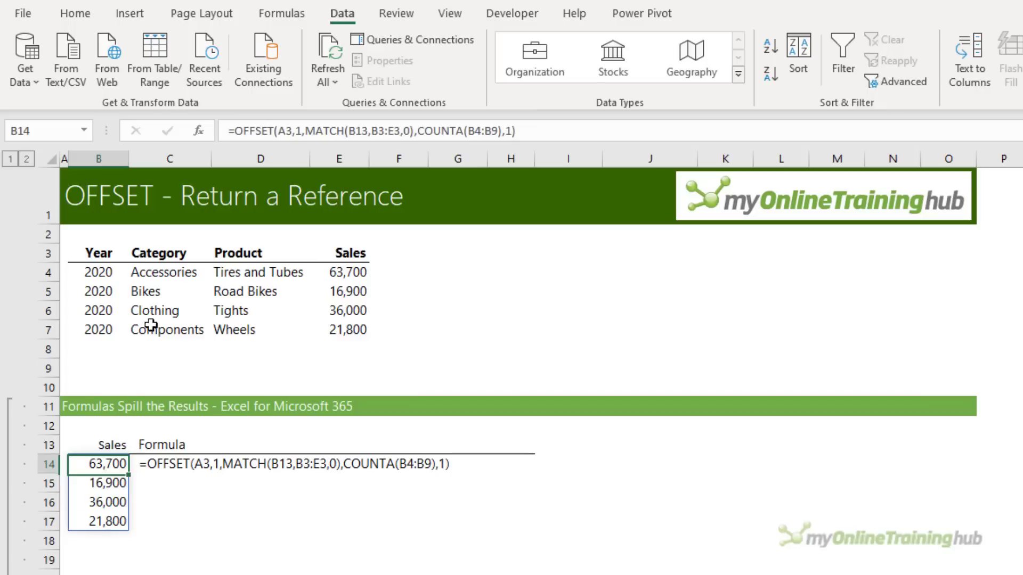
left_click_drag(530, 134, 235, 131)
key("ctrl+c")
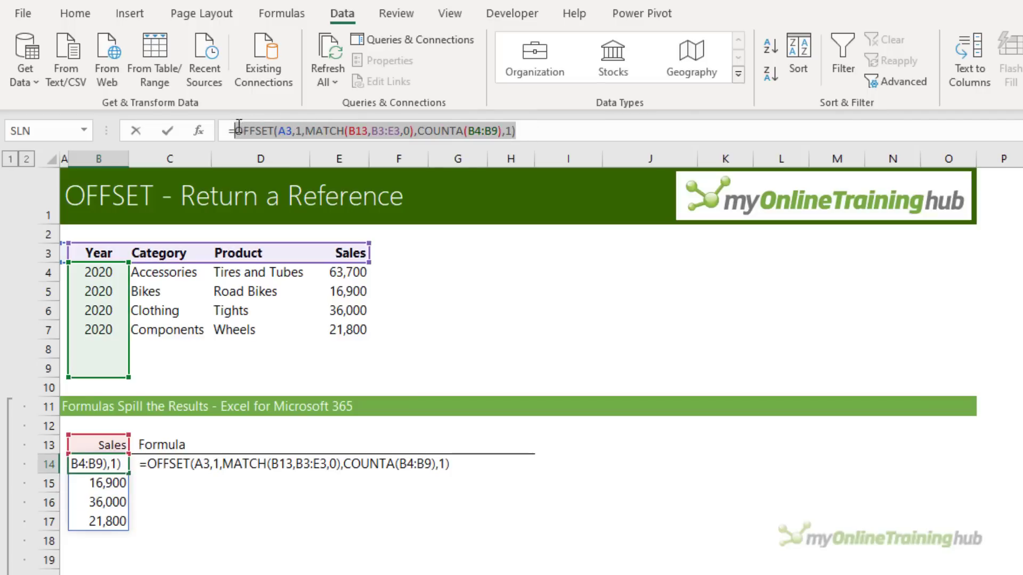
key("Escape")
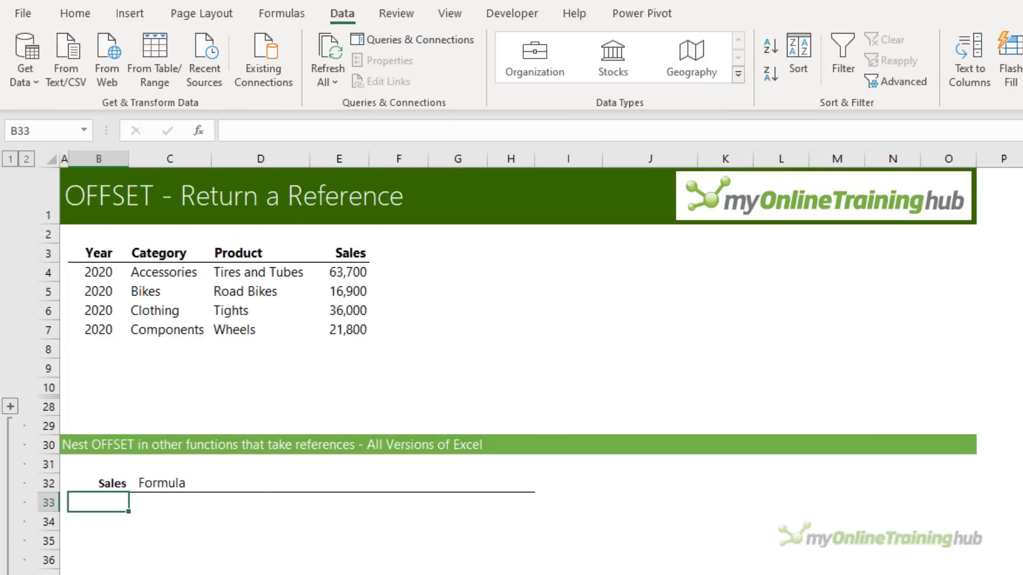
- In B33, wrap the copied OFFSET expression in SUM, change the MATCH lookup value to B32, and enter the formula
type("=SUM(")
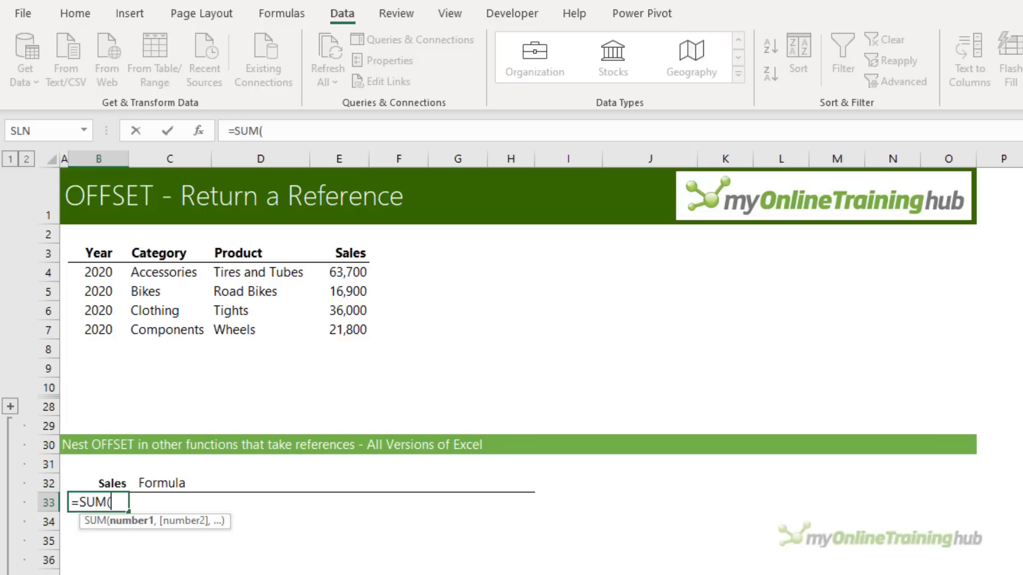
key("ctrl+v")
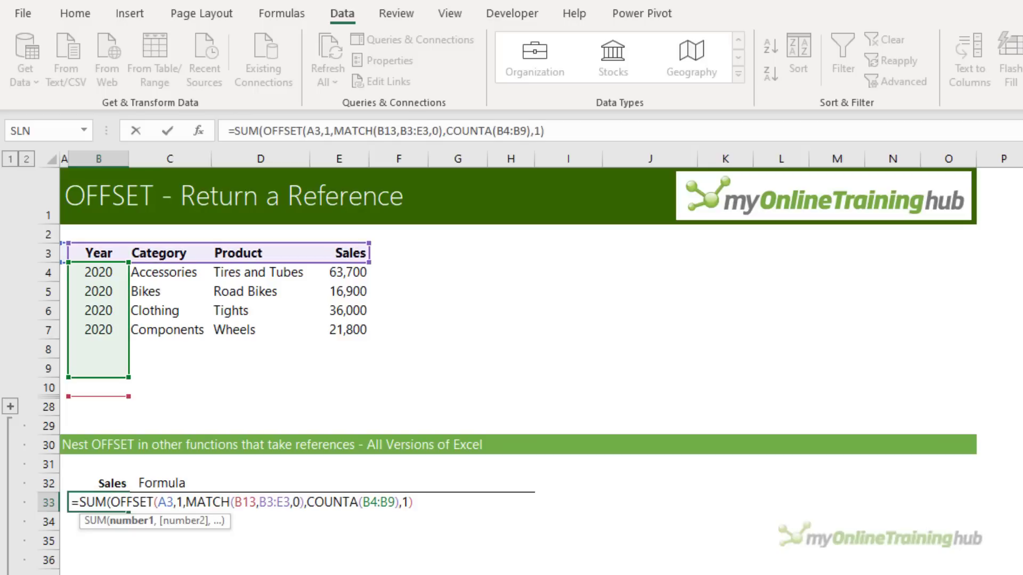
left_click(243, 504)
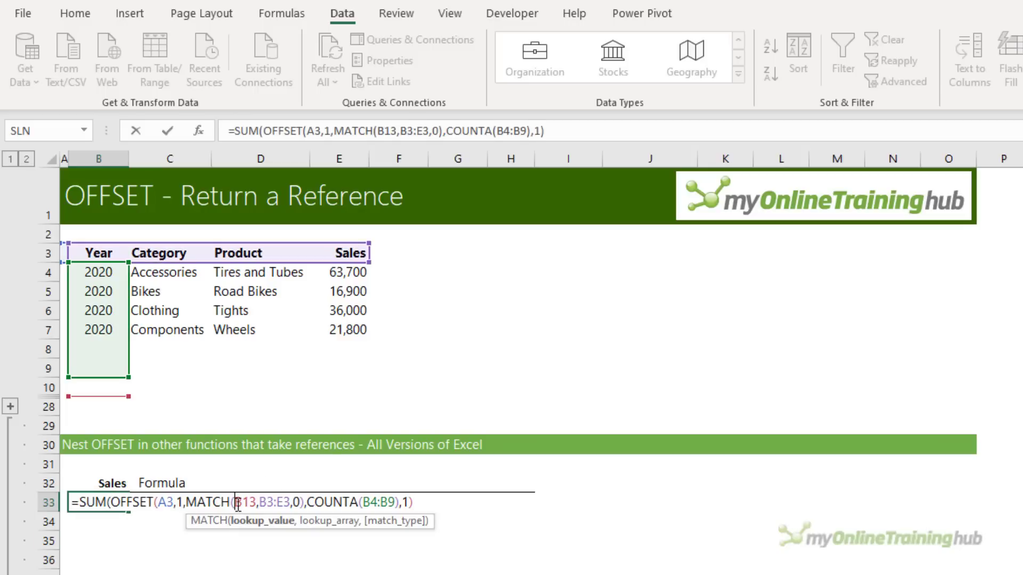
double_click(243, 504)
left_click(114, 482)
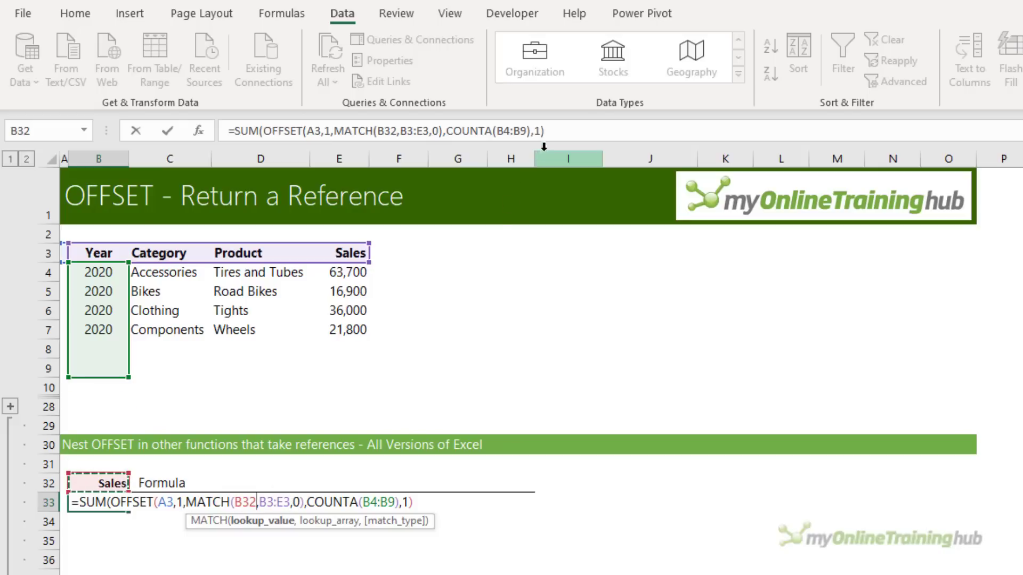
left_click(548, 131)
type(")")
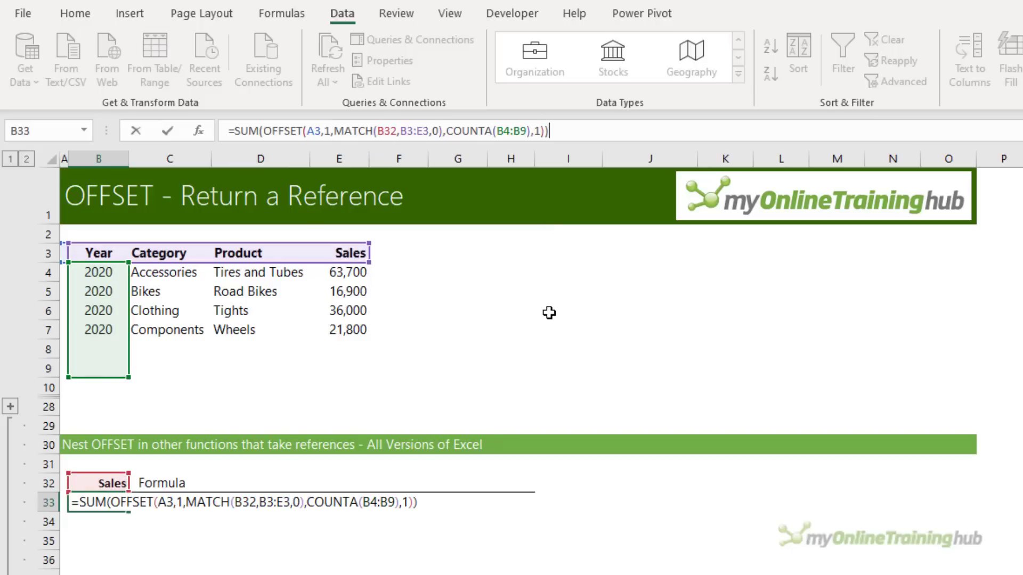
key("Return")
key("Up")
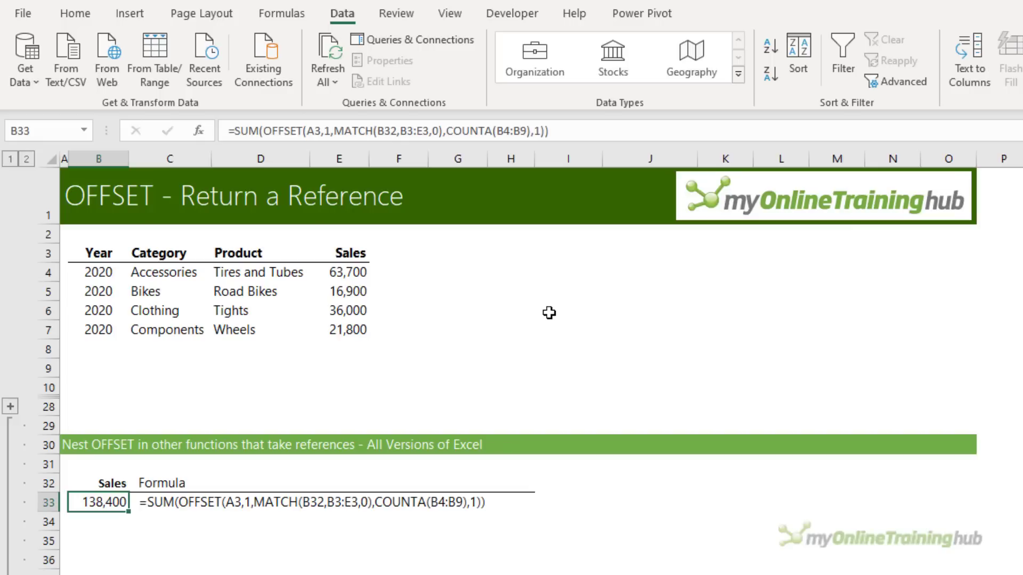
- Evaluate the SUM formula in B33 stage by stage to examine how its MATCH, COUNTA and OFFSET parts resolve
left_click(303, 15)
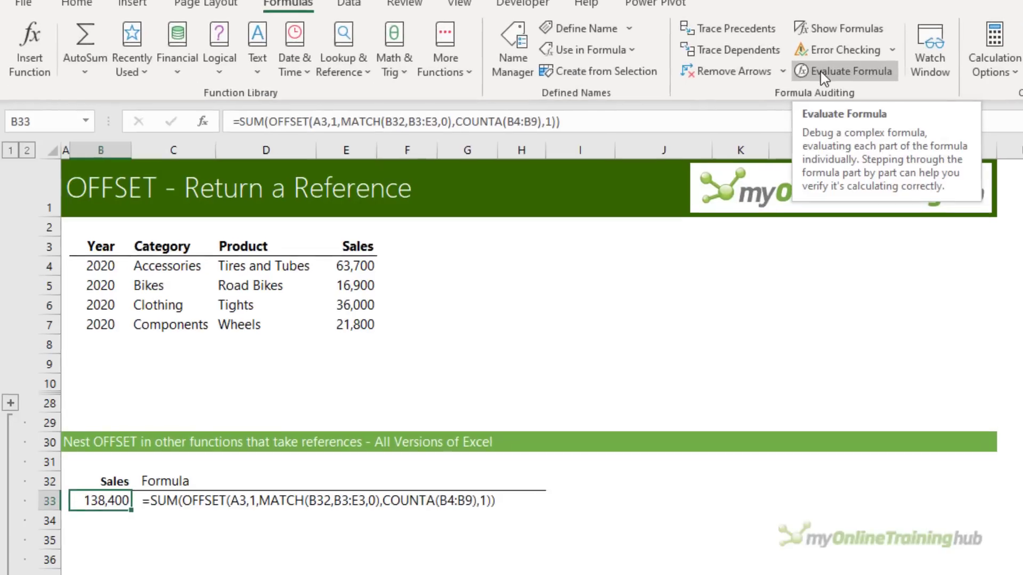
left_click(824, 77)
left_click(374, 507)
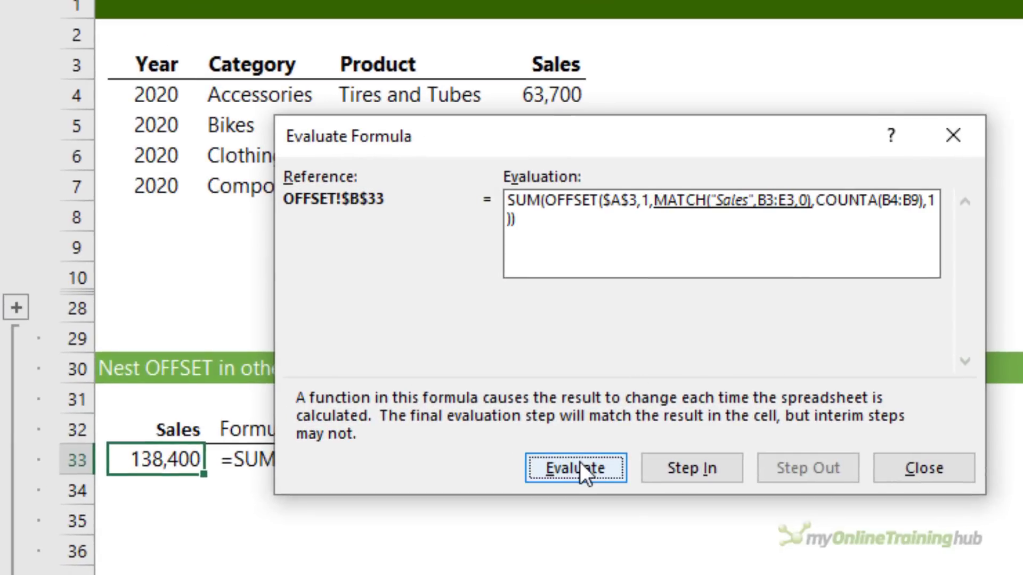
left_click(577, 463)
left_click(576, 463)
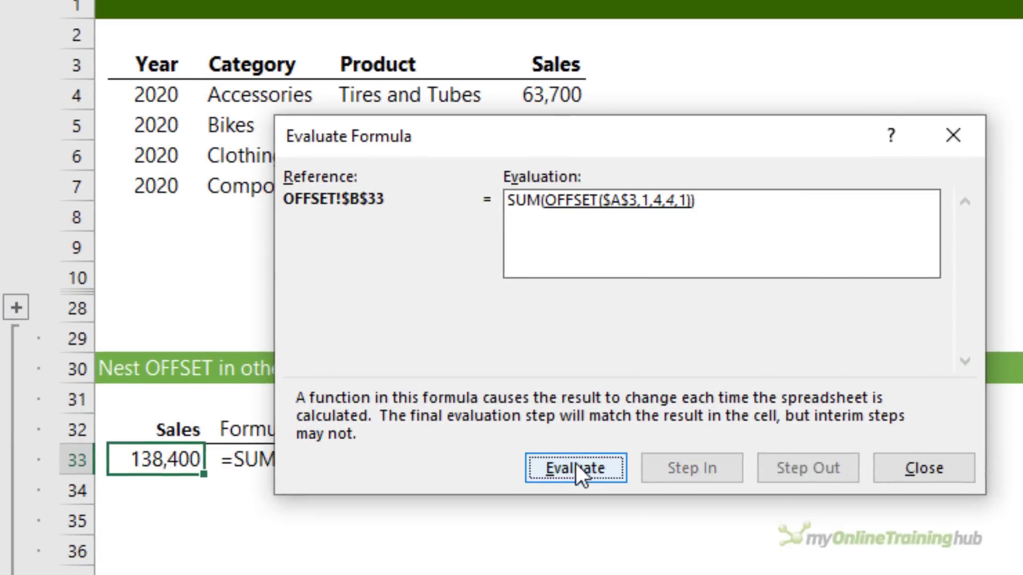
left_click(576, 462)
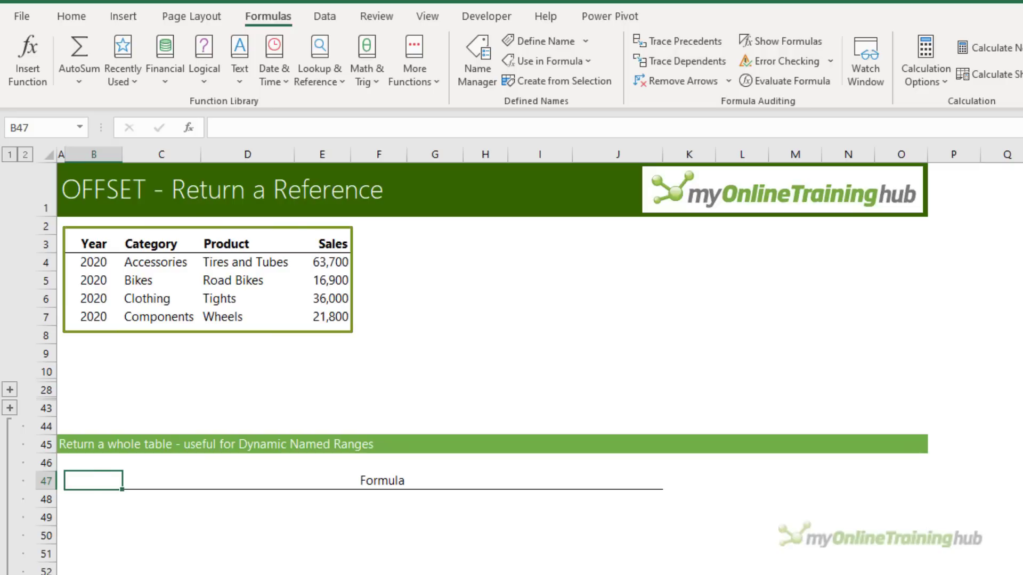
- Start an OFFSET formula in B47 with A3 as the reference, the rows argument left empty and 1 as the columns argument
type("=offs")
key("Tab")
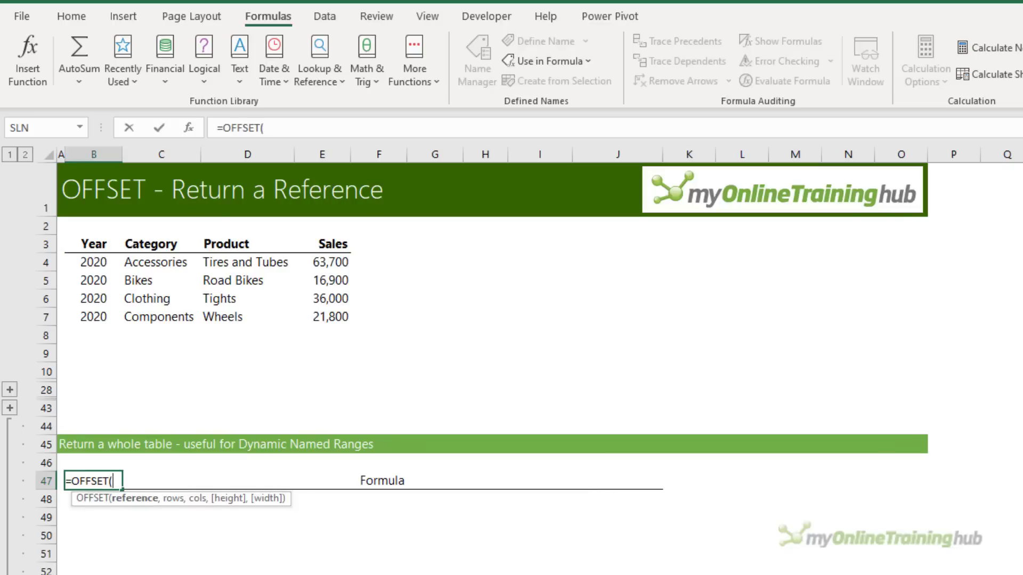
left_click(62, 244)
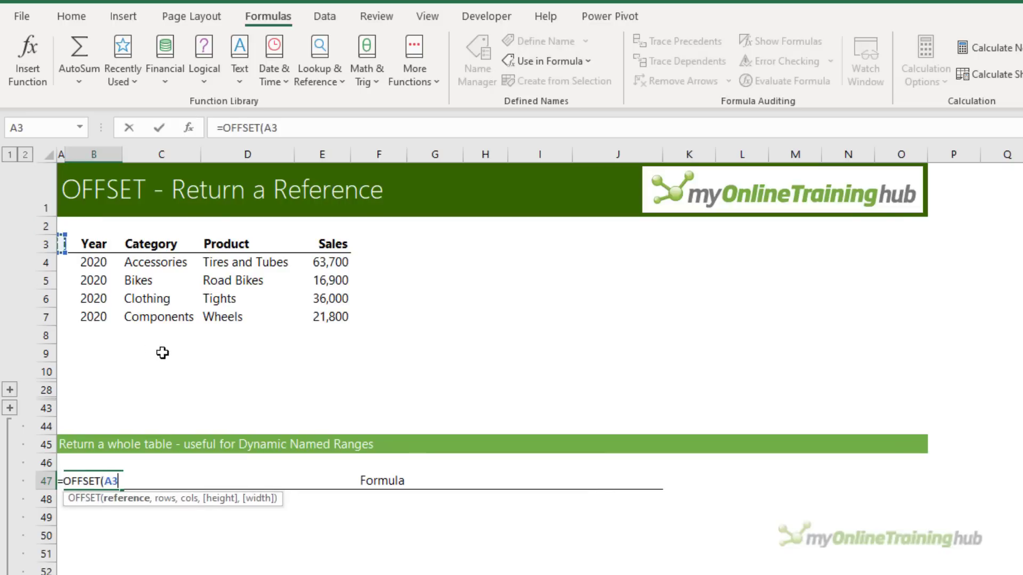
type(",")
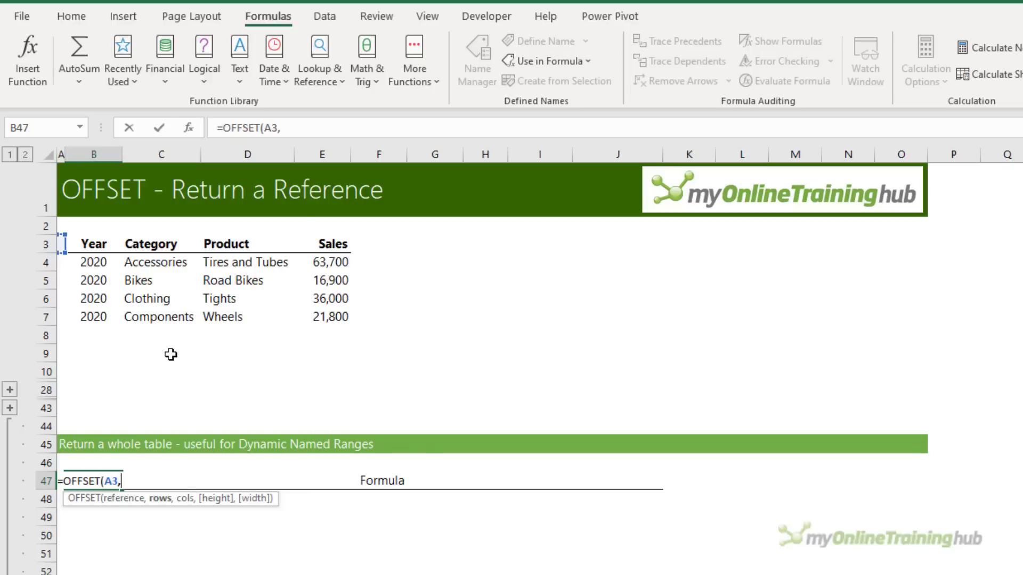
type(",")
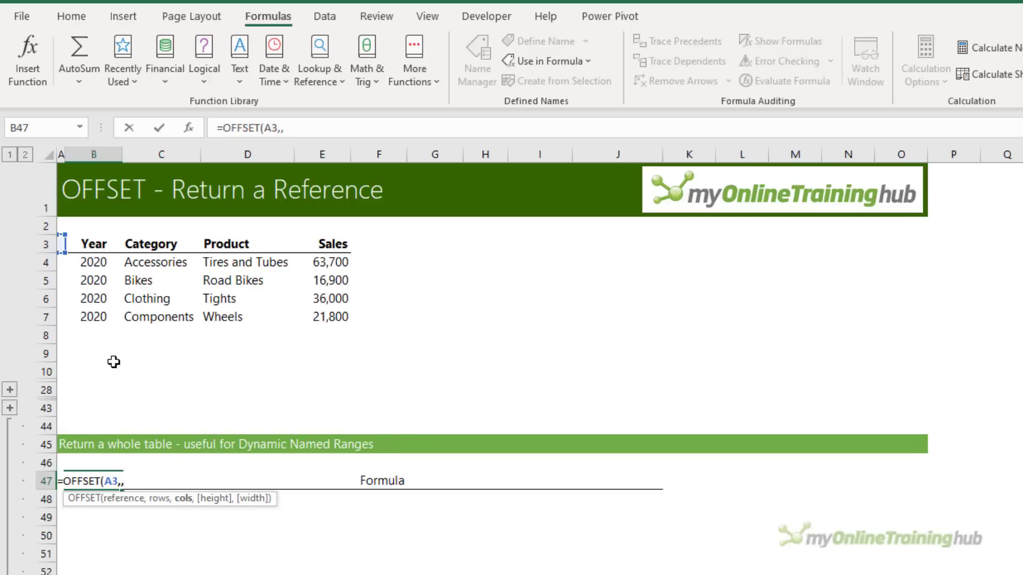
type("1,")
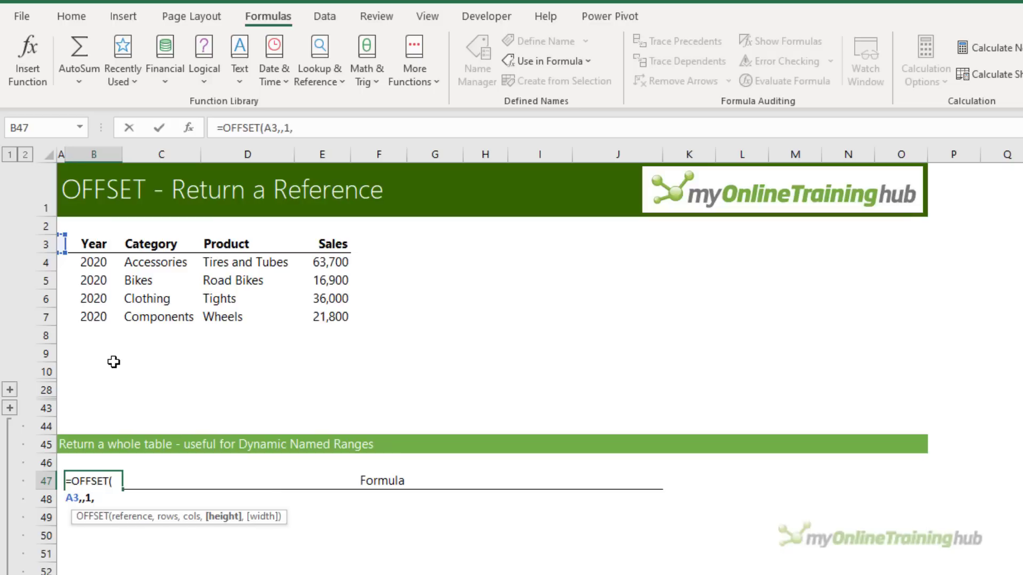
- Complete the OFFSET formula with COUNTA(B3:B10) as the height and COUNTA(B3:H3) as the width, and enter it
type("counta")
key("Tab")
left_click_drag(94, 248, 96, 375)
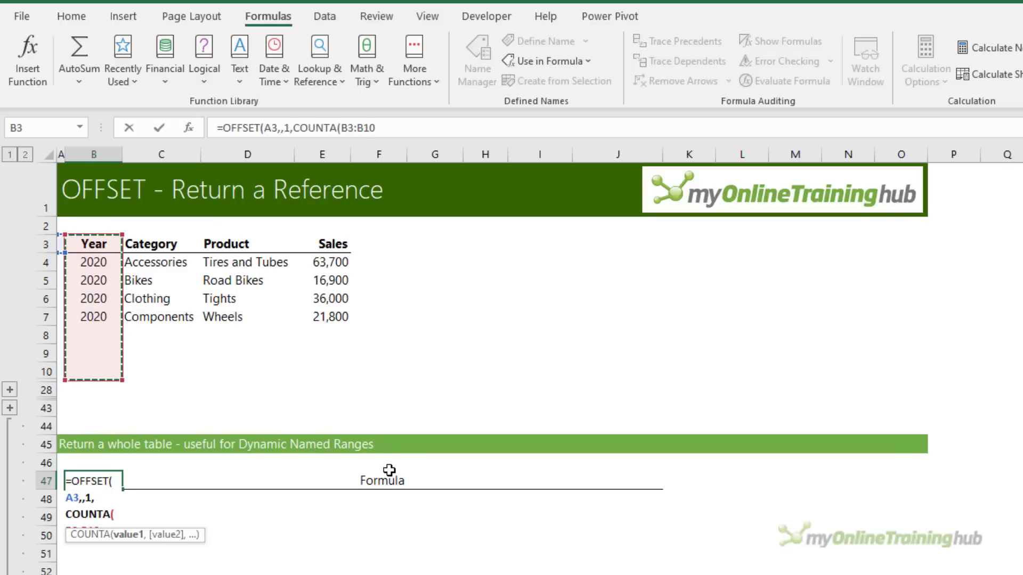
type("),")
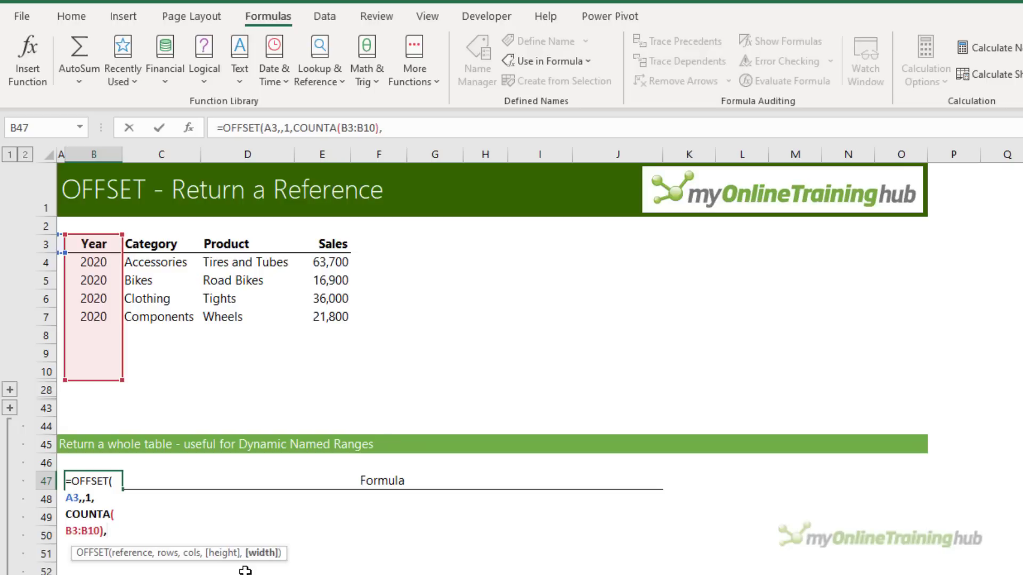
type("counta")
key("Tab")
left_click_drag(101, 244, 468, 244)
type(")")
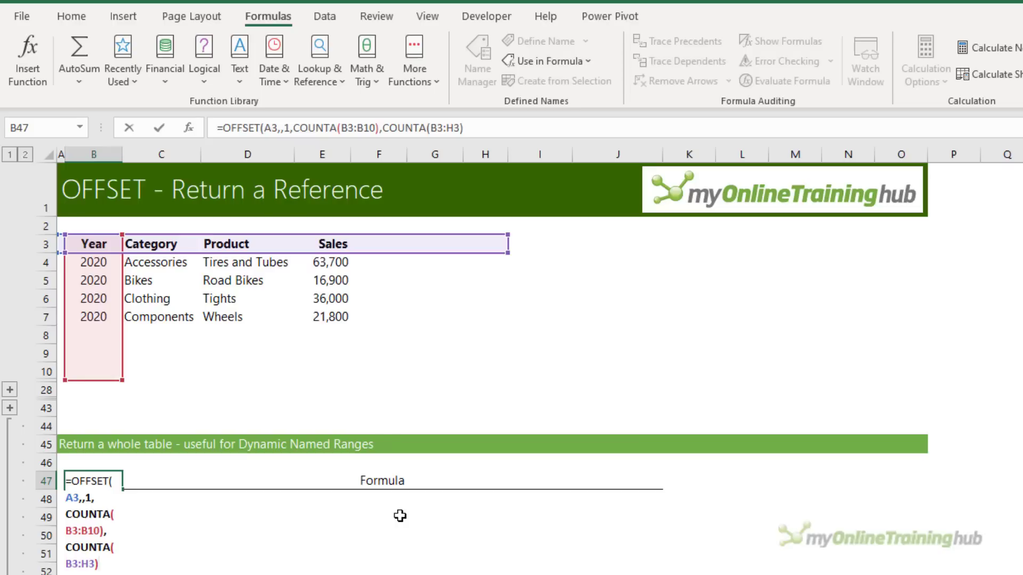
type(")")
key("Return")
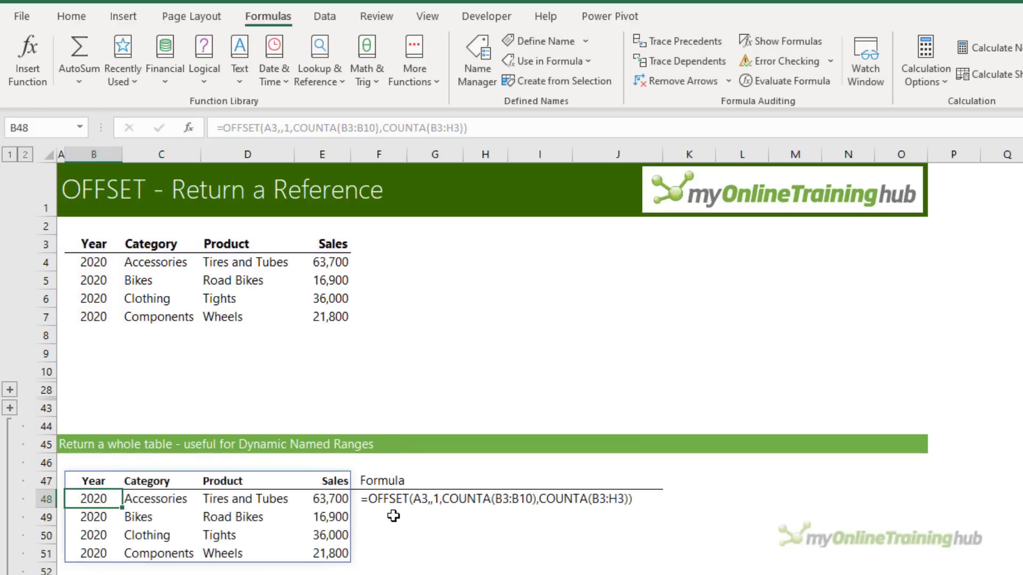
- Copy the OFFSET formula text from B47 without its equals sign, leaving the cell unedited
key("Up")
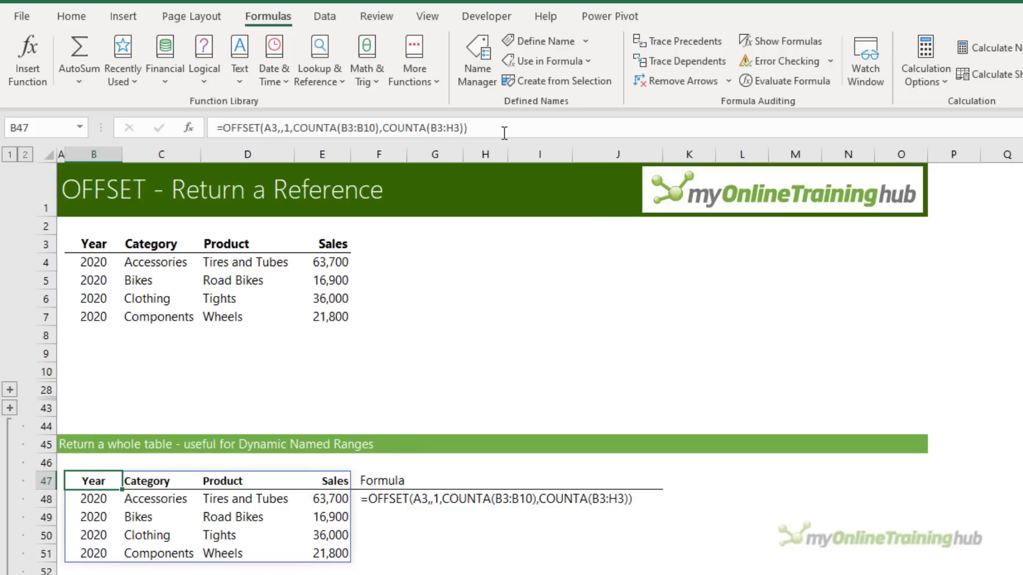
key("F2")
left_click_drag(468, 128, 222, 128)
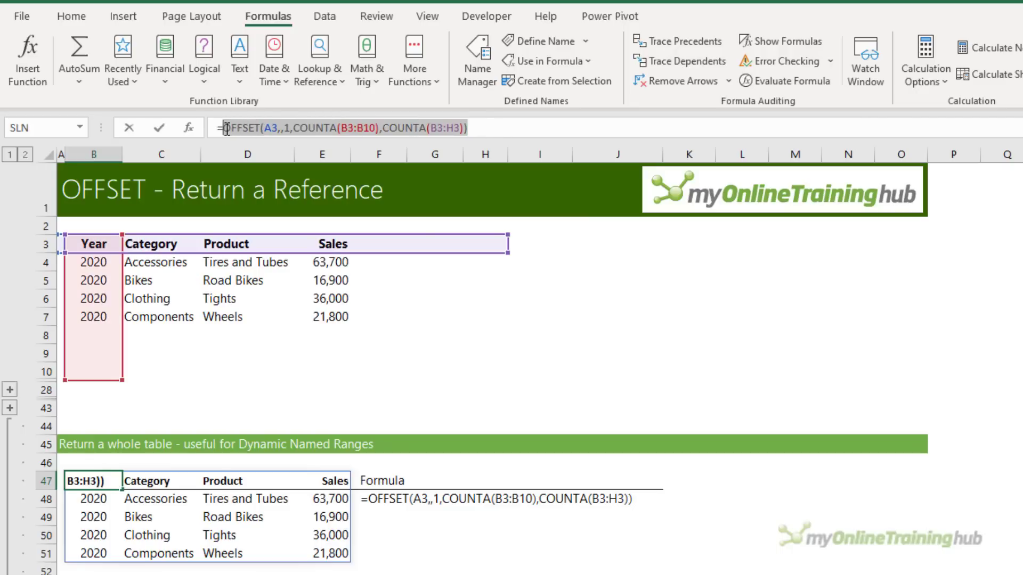
key("Escape")
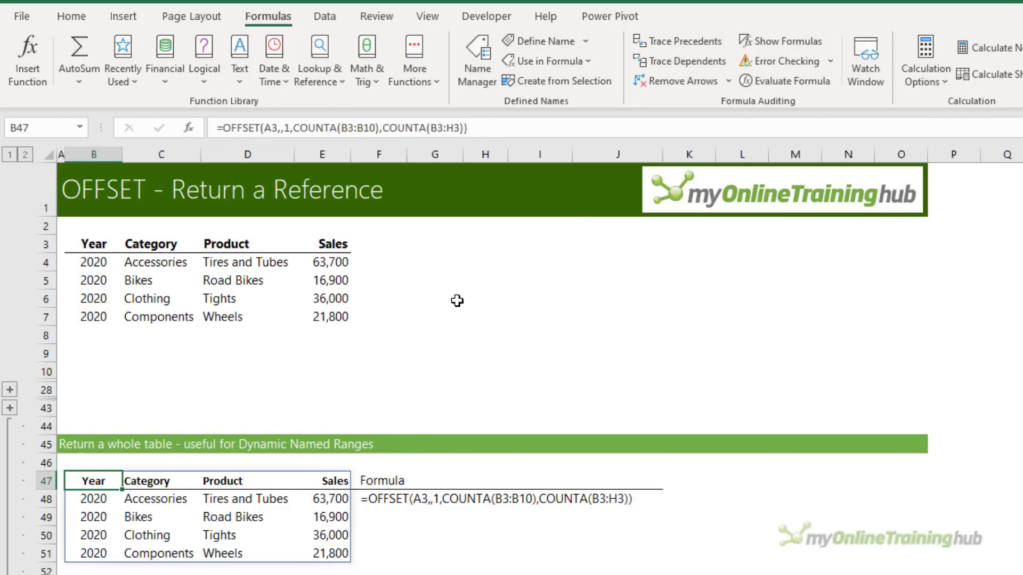
- Define a new workbook-scope name ProductSales that refers to the copied OFFSET formula, with an equals sign in front
left_click(521, 40)
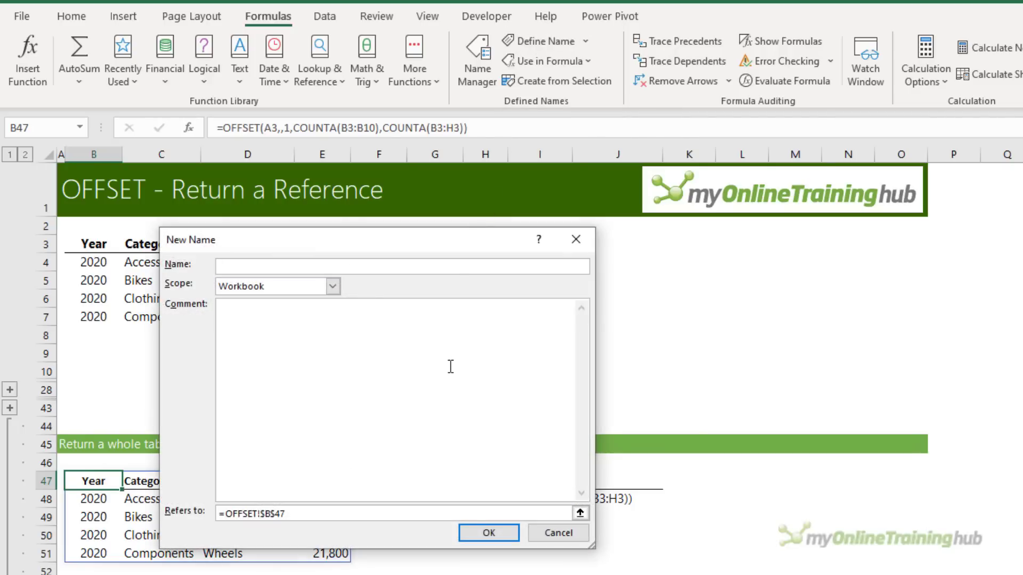
type("ProductSales")
left_click_drag(291, 513, 219, 515)
key("ctrl+v")
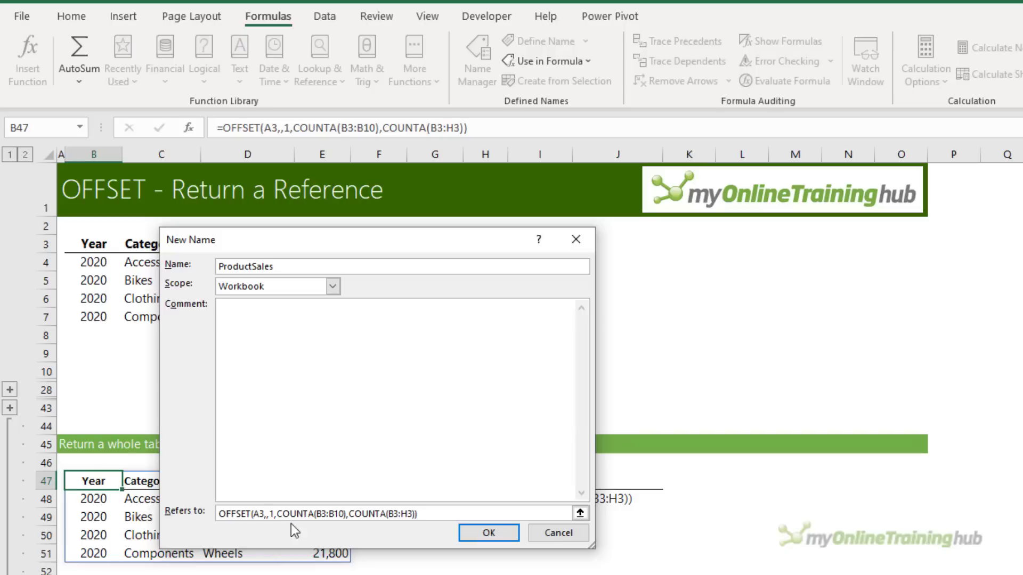
key("Home")
type("=")
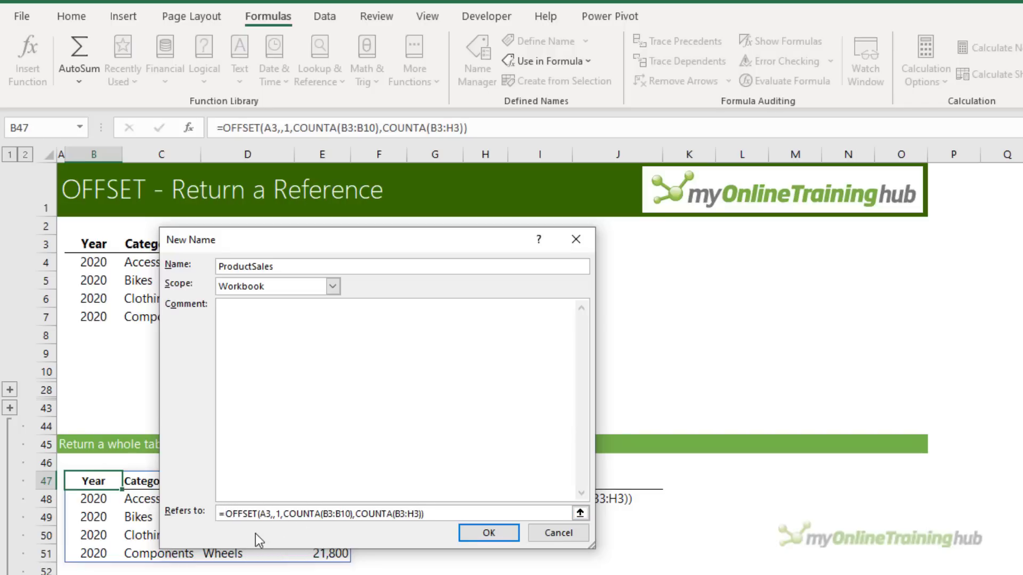
- Make the references $A$3, $B$3:$B$10 and $B$3:$H$3 absolute in the ProductSales definition and save the name
left_click(265, 515)
key("F4")
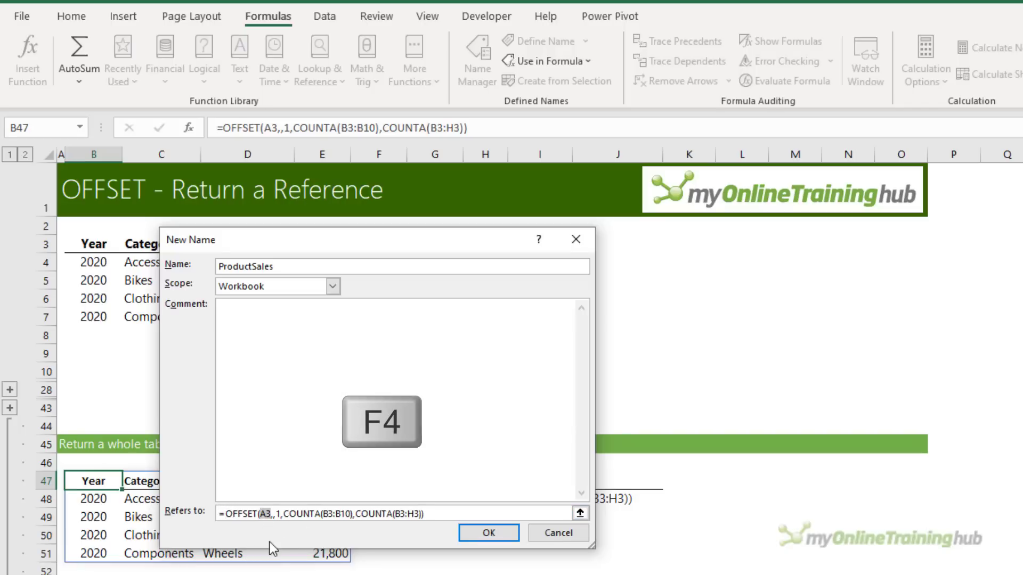
left_click_drag(335, 514, 361, 515)
key("F4")
left_click_drag(426, 515, 451, 515)
key("F4")
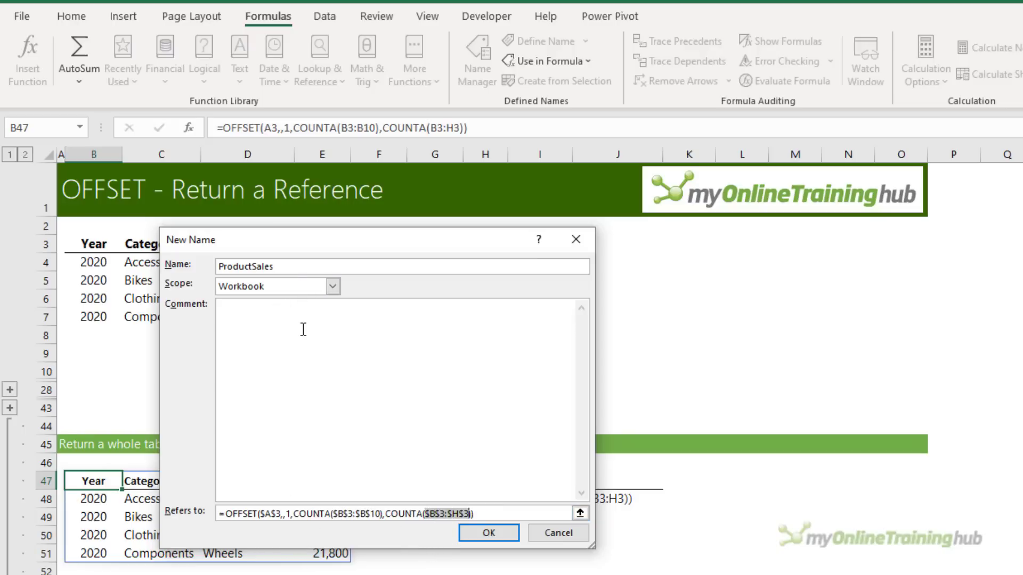
left_click_drag(260, 515, 460, 515)
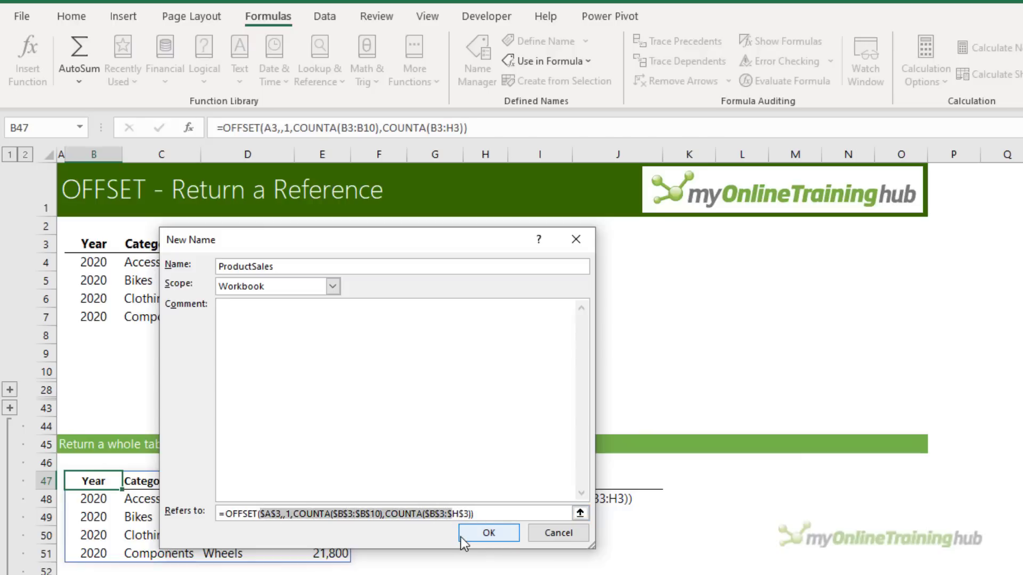
left_click(461, 534)
- Test the defined name by entering =ProductSales in B53, and clear the cell again
left_click(93, 516)
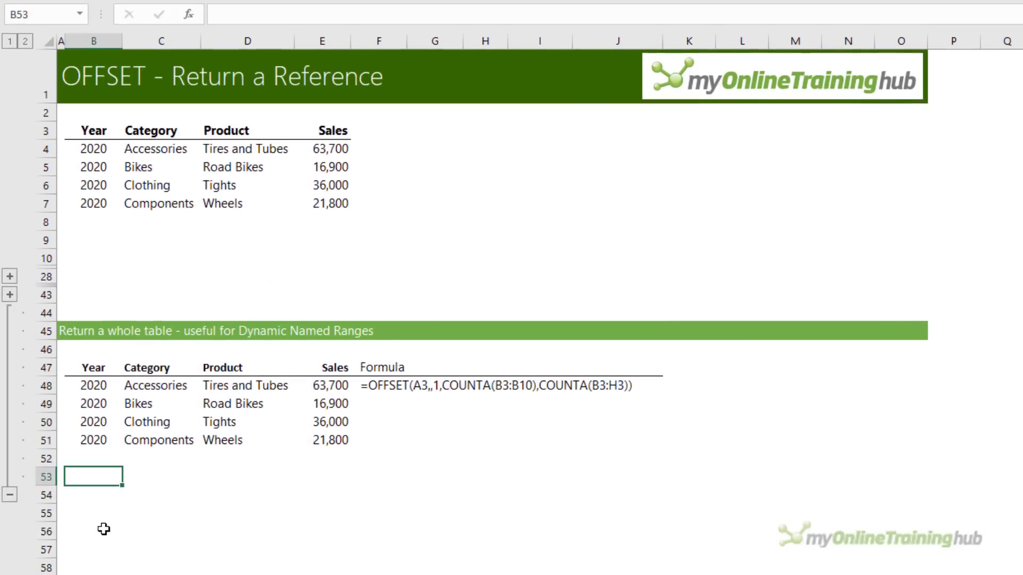
type("=pro")
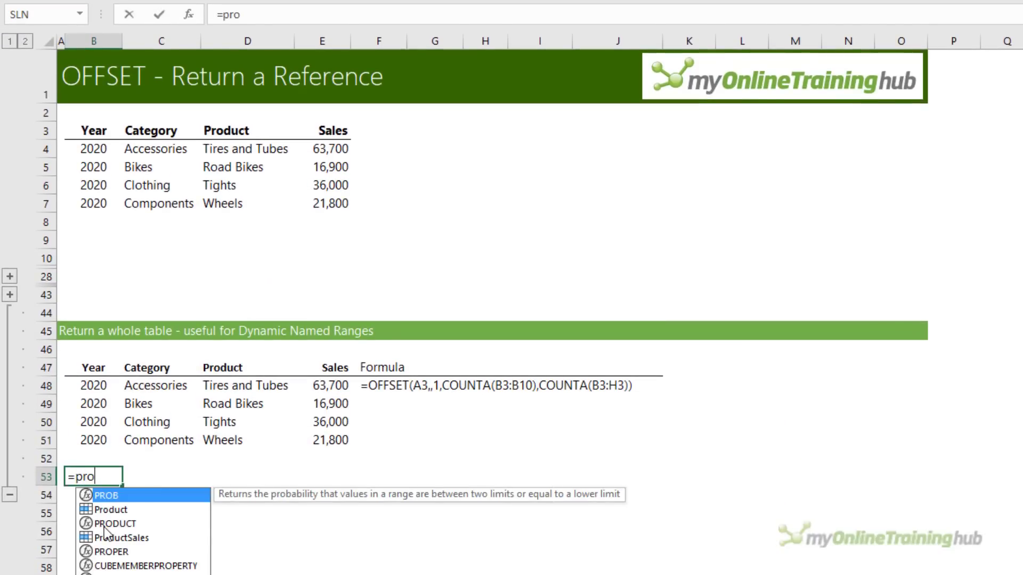
left_click(109, 537)
key("Tab")
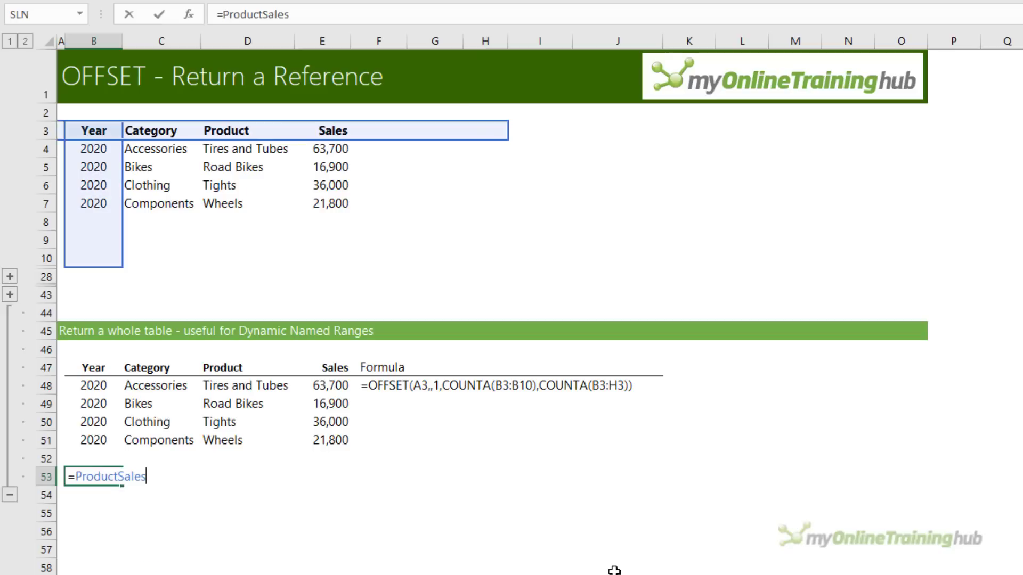
key("Return")
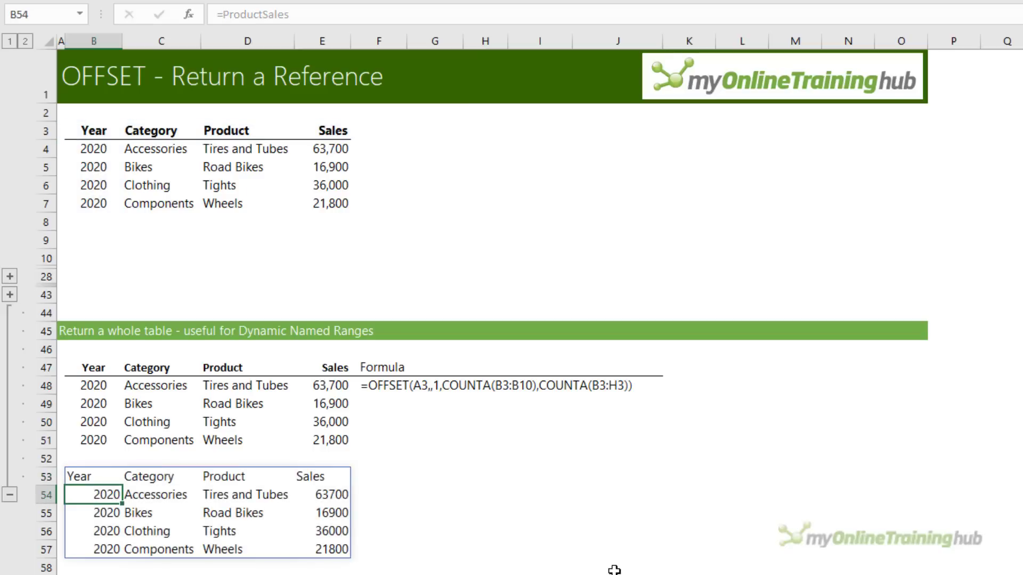
key("Up")
key("Delete")
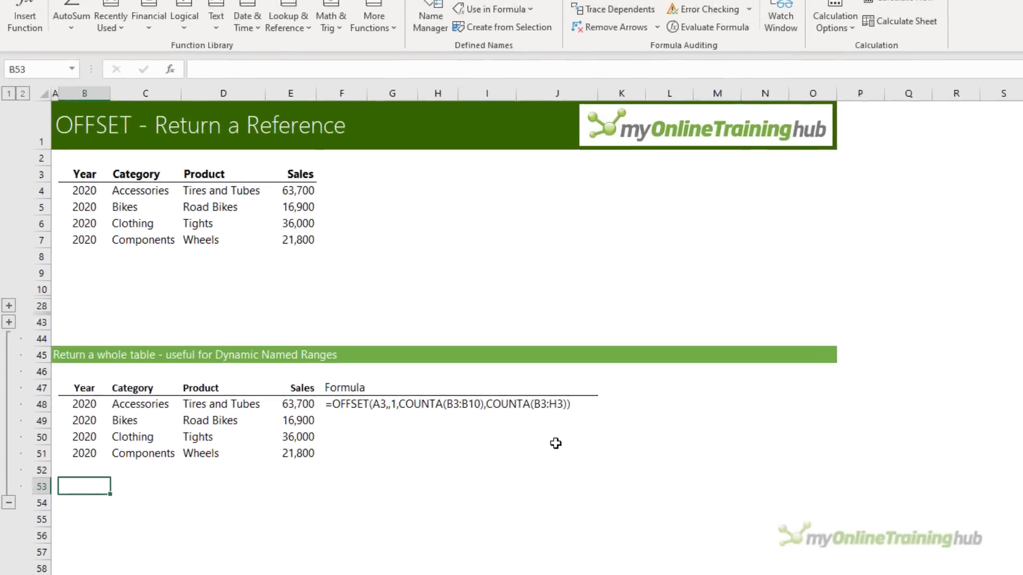
- Choose the name ProductSales as the source range of a new PivotTable at B53, and cancel its creation
left_click(104, 8)
left_click(25, 40)
key("F3")
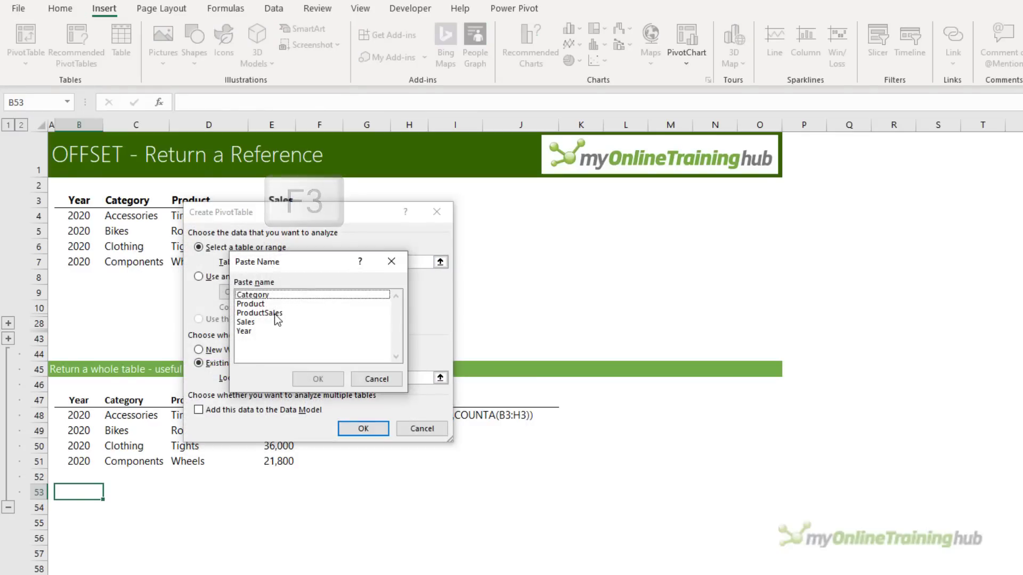
double_click(275, 313)
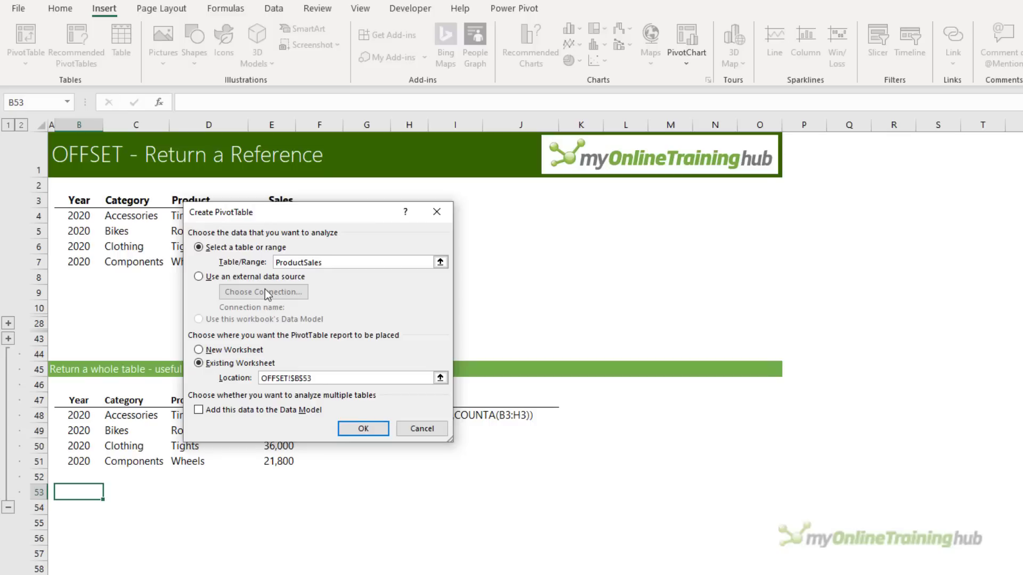
left_click(407, 429)
left_click_drag(77, 278, 285, 299)
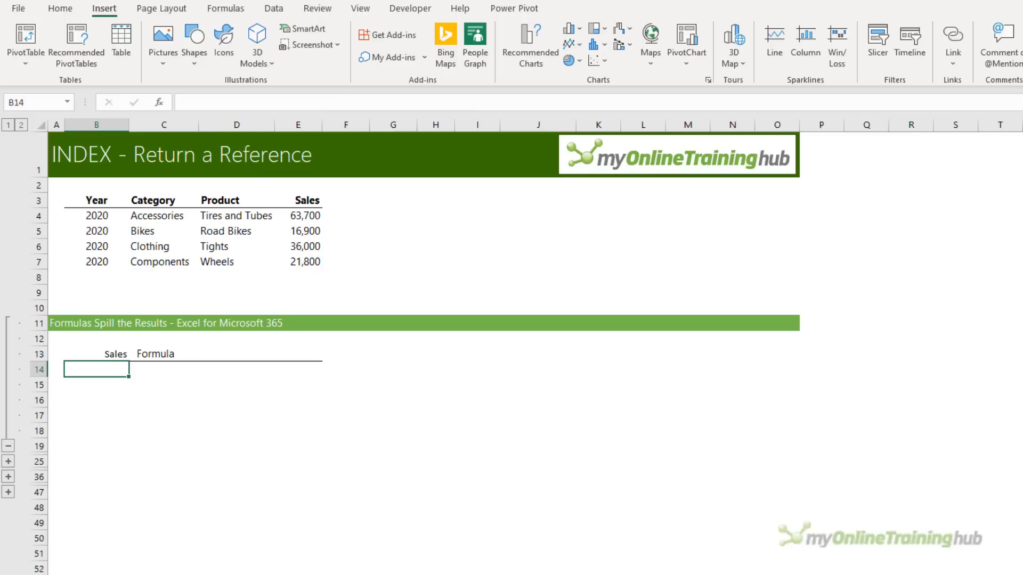
- In B14 of the INDEX sheet, start a range formula from E4 to an INDEX function with E4:E9 as its array
type("=")
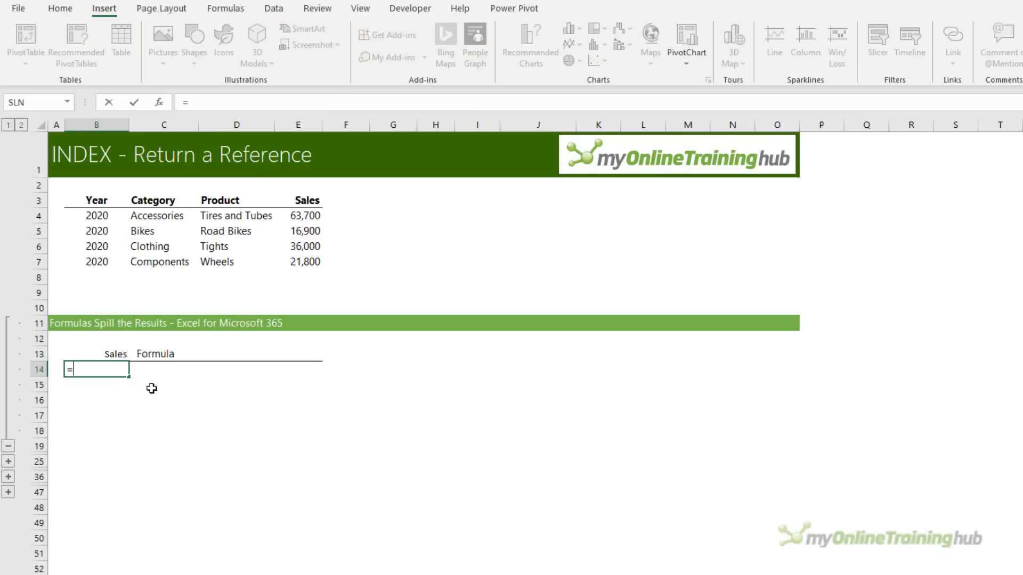
left_click(296, 219)
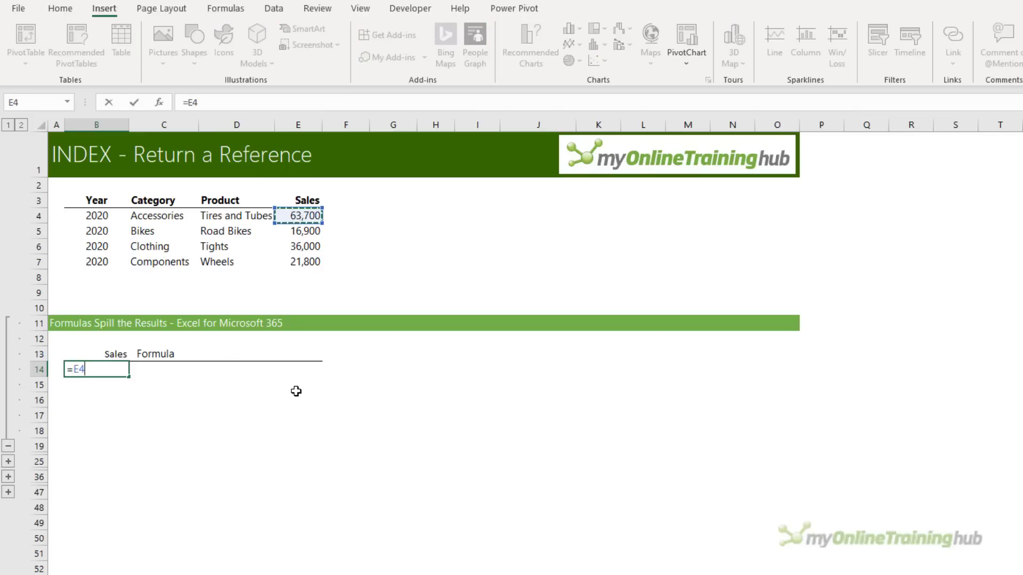
type(":ind")
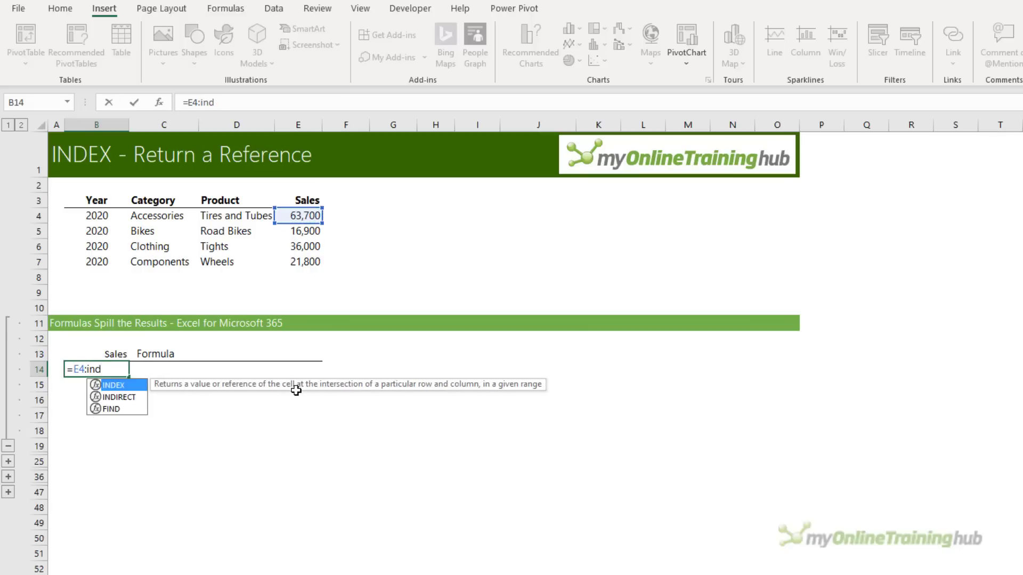
key("Tab")
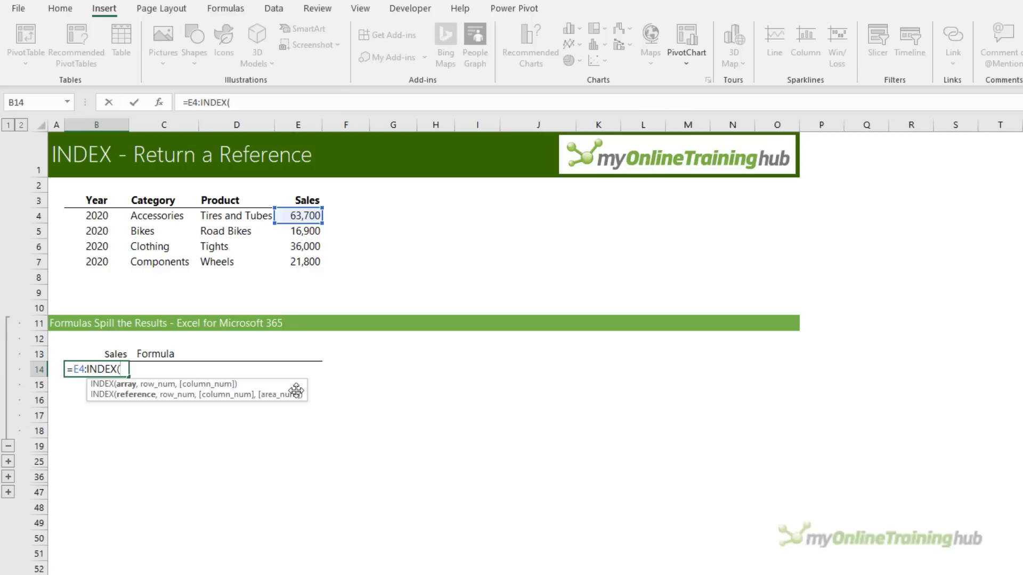
left_click_drag(304, 216, 311, 294)
type(",")
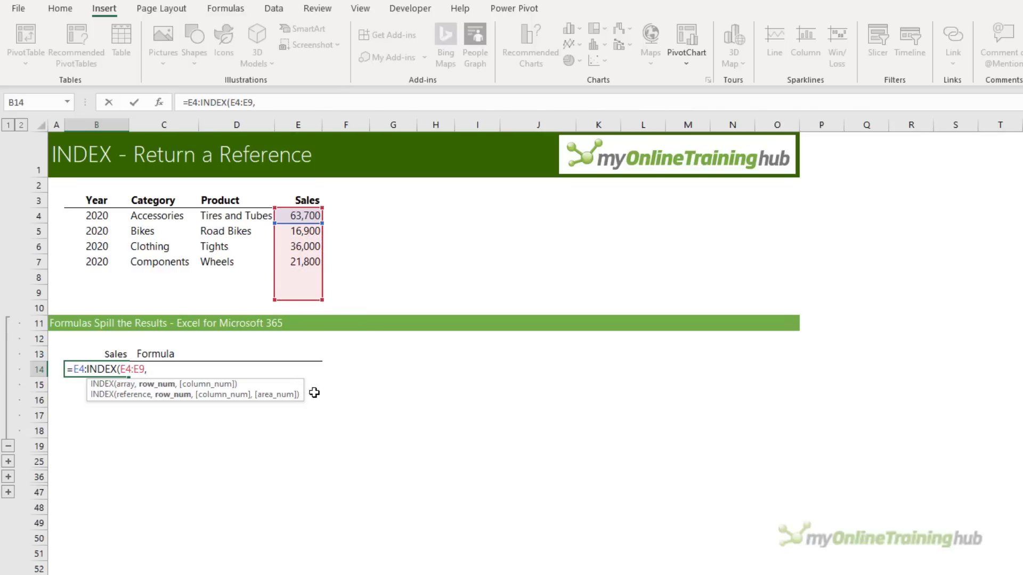
- Complete the INDEX formula in B14 with COUNTA(B4:B9) as its row number and enter it
type("counta")
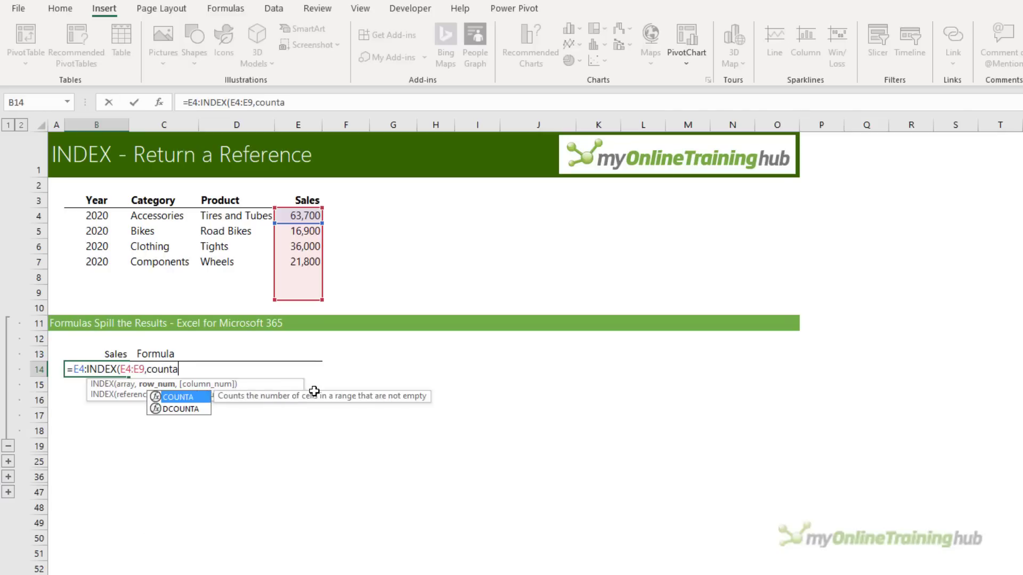
key("Tab")
left_click_drag(97, 216, 96, 291)
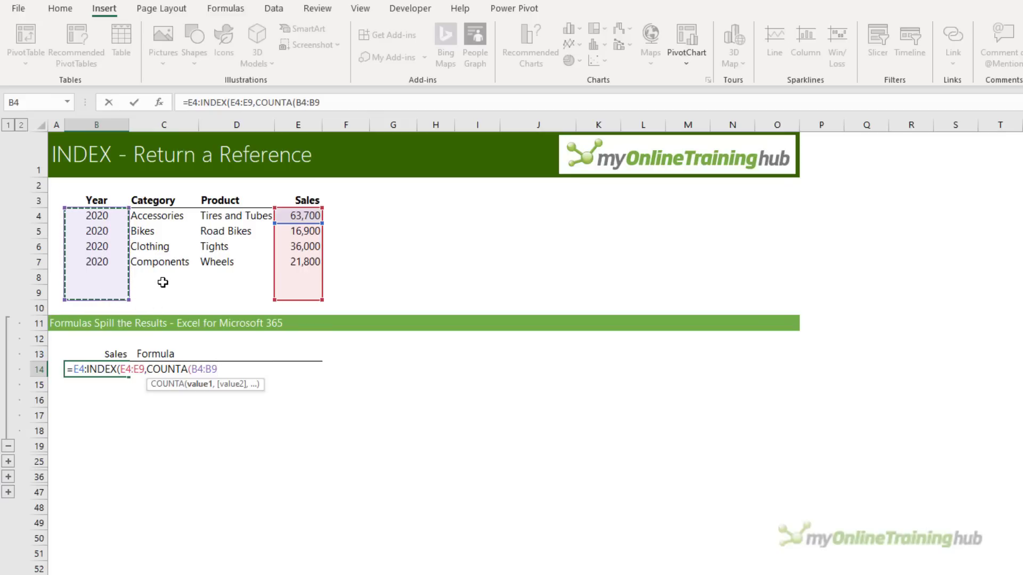
type(")")
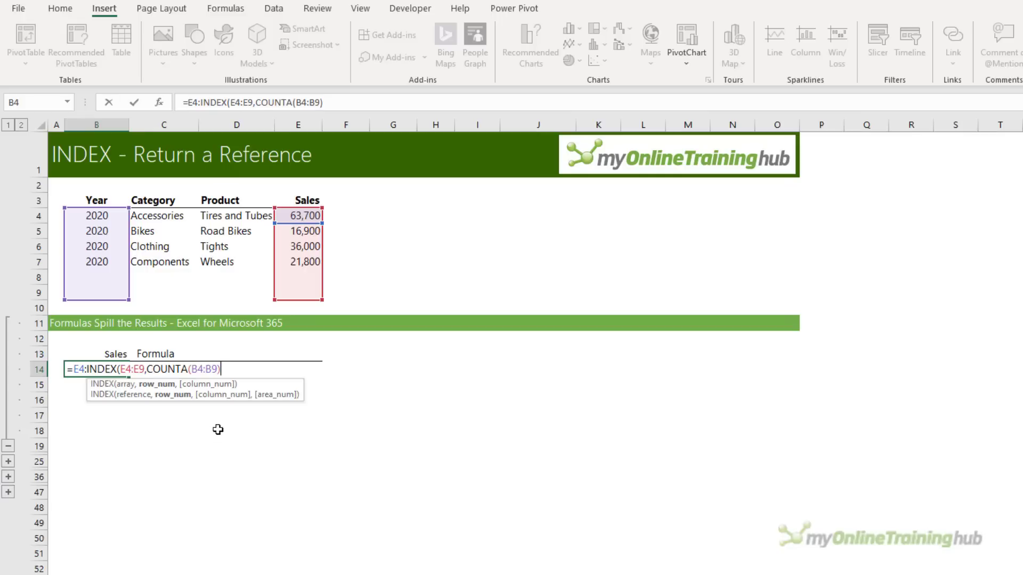
type(")")
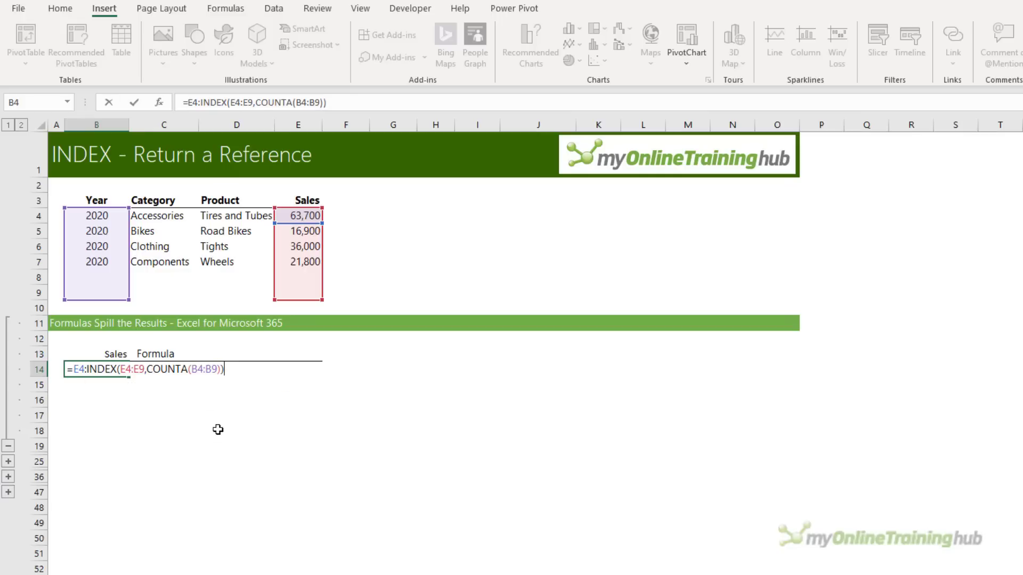
key("Return")
key("Up")
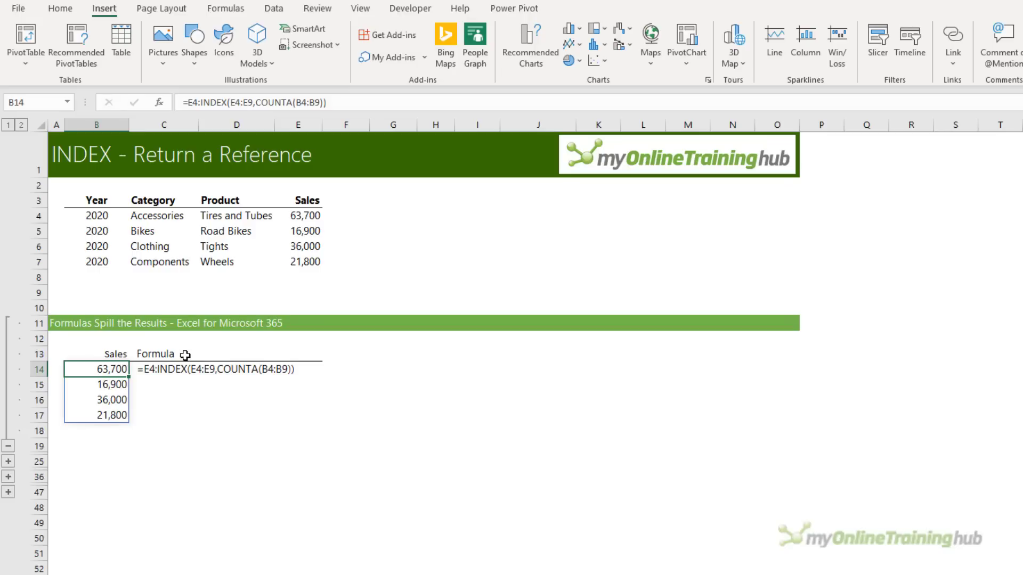
- Copy the B14 expression and nest it in a SUM in B29 as =SUM(E4:INDEX(E4:E9,COUNTA(B4:B9)))
left_click_drag(326, 102, 190, 120)
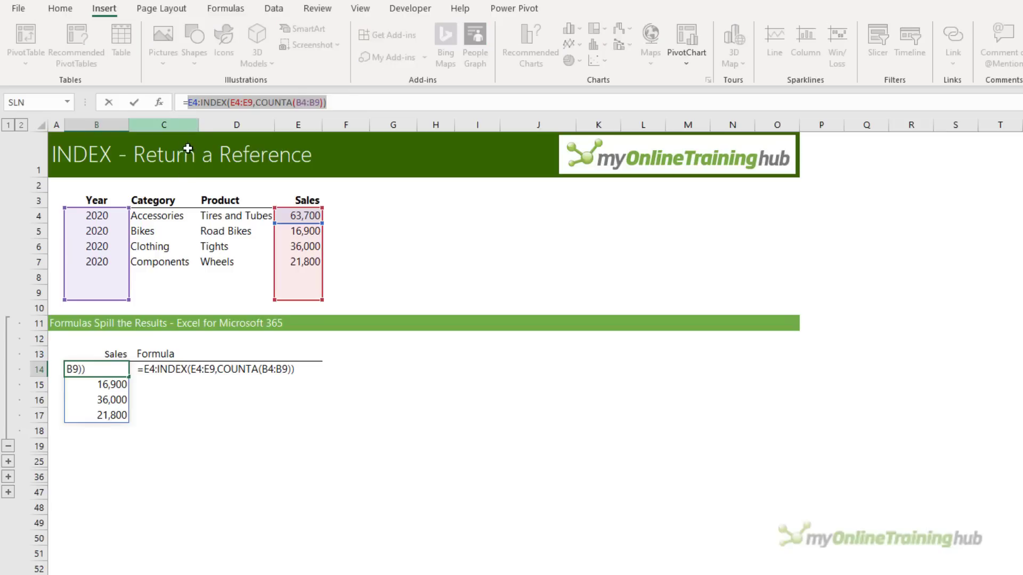
key("Escape")
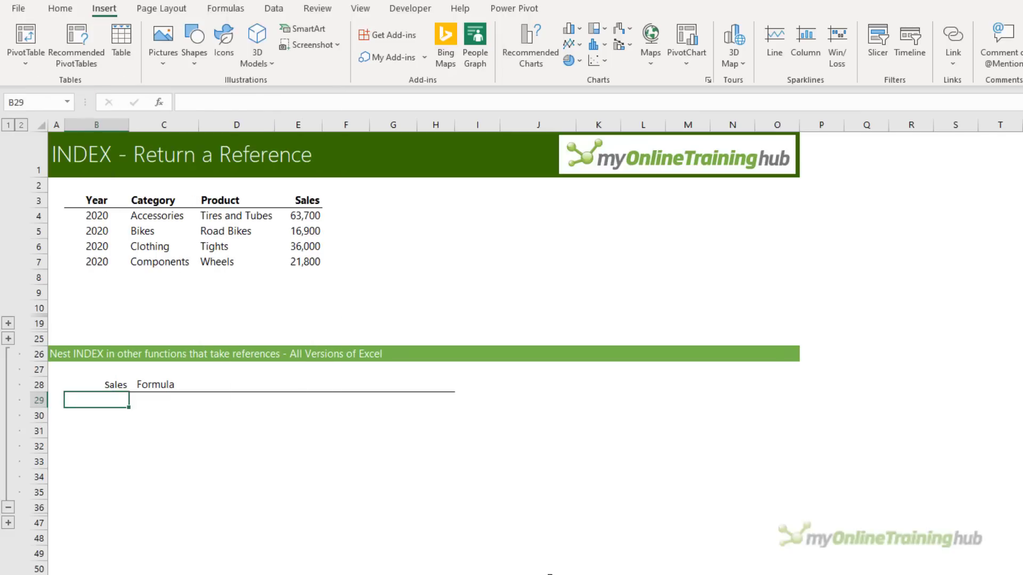
type("=sum")
key("Tab")
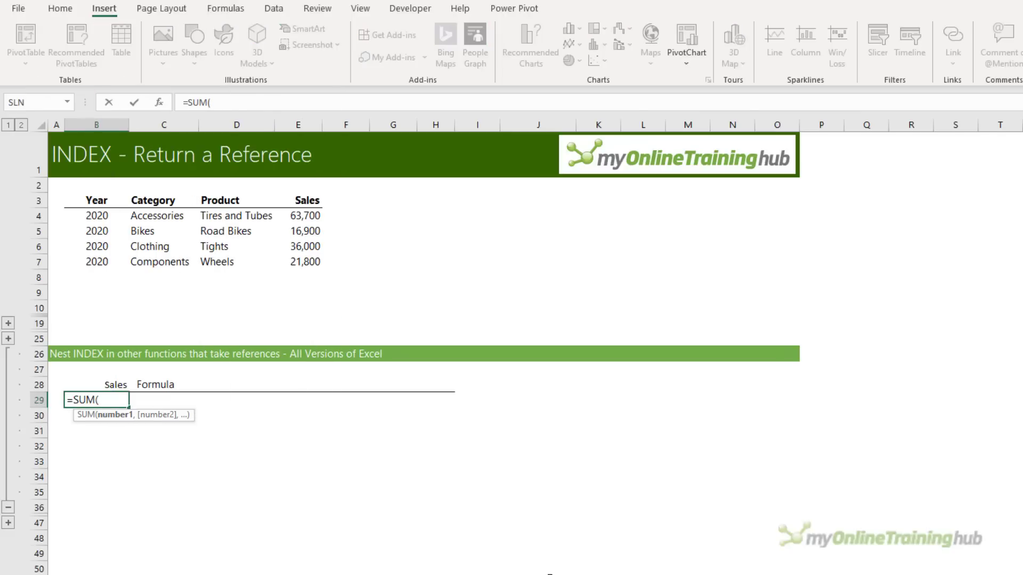
type("E4:INDEX(E4:E9,COUNTA(B4:B9))")
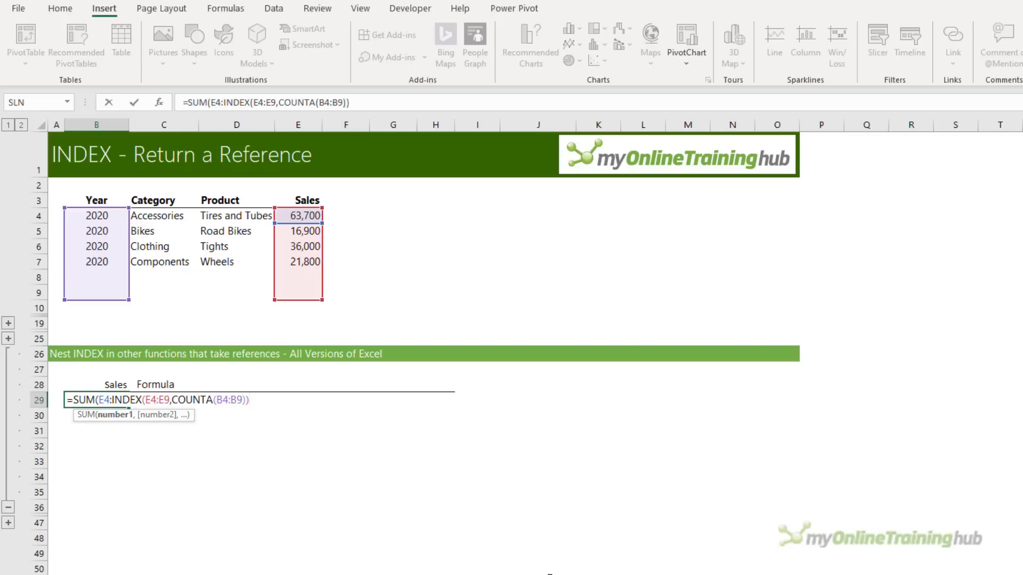
type(")")
key("Return")
left_click(97, 400)
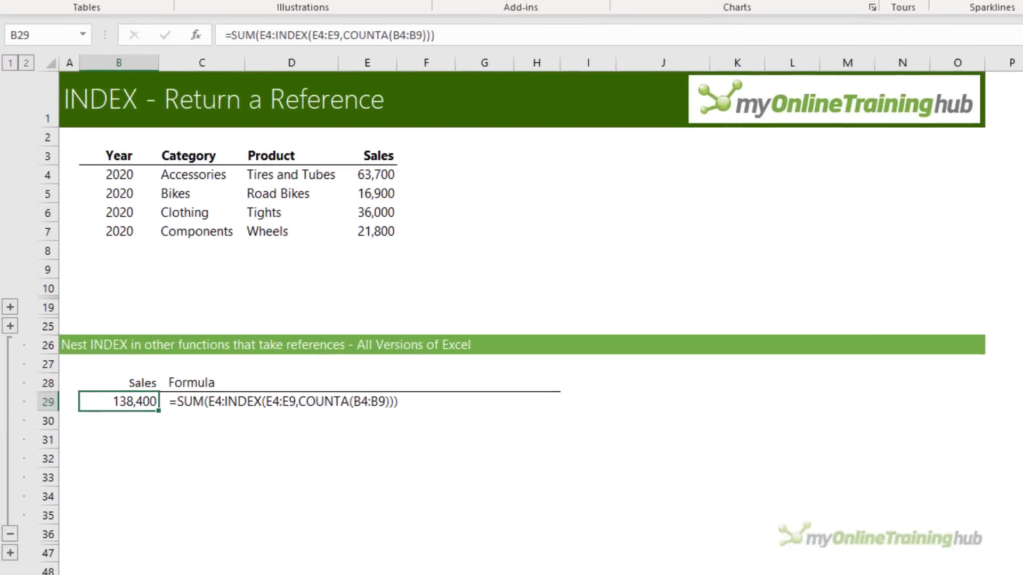
double_click(276, 24)
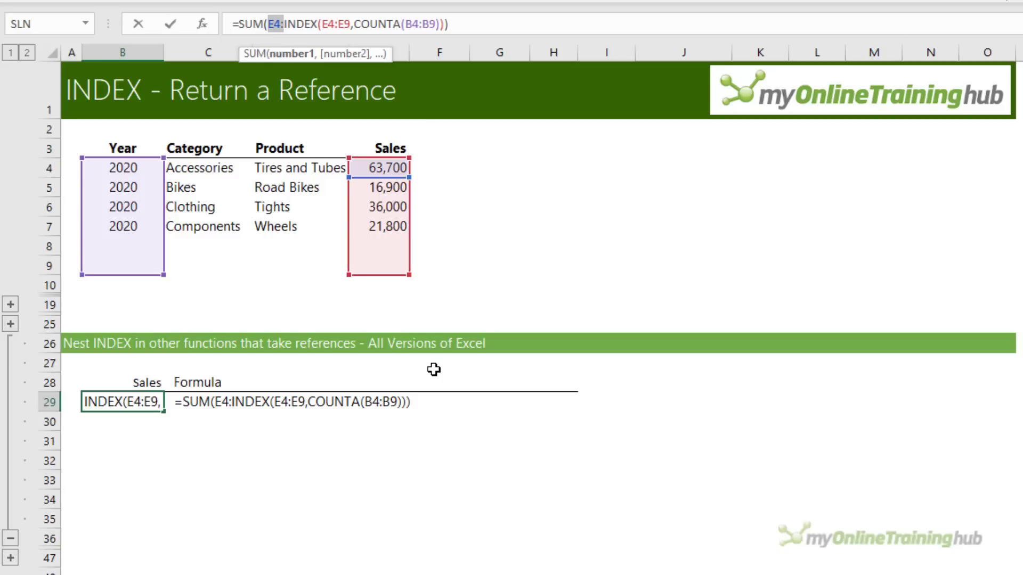
key("Escape")
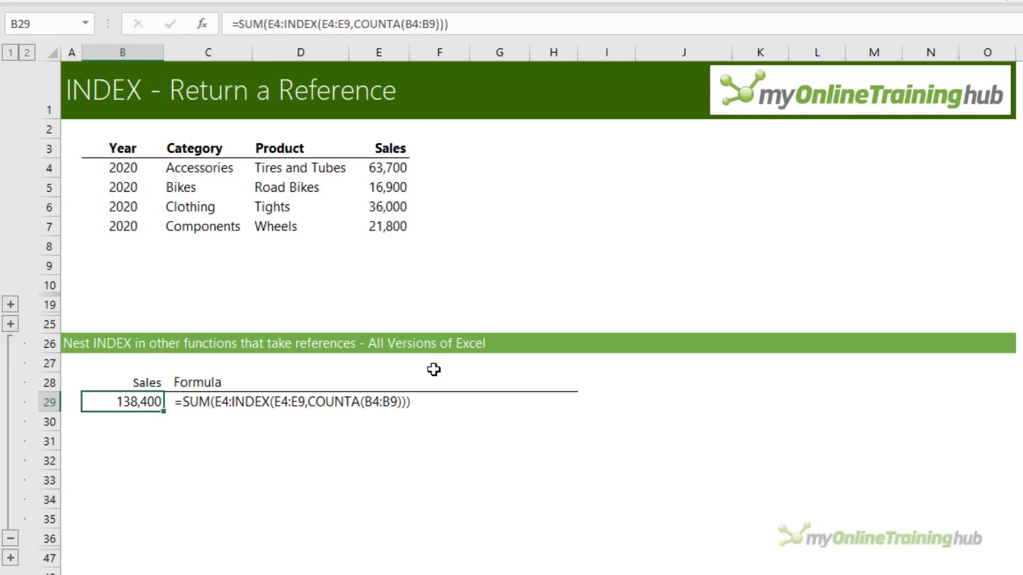
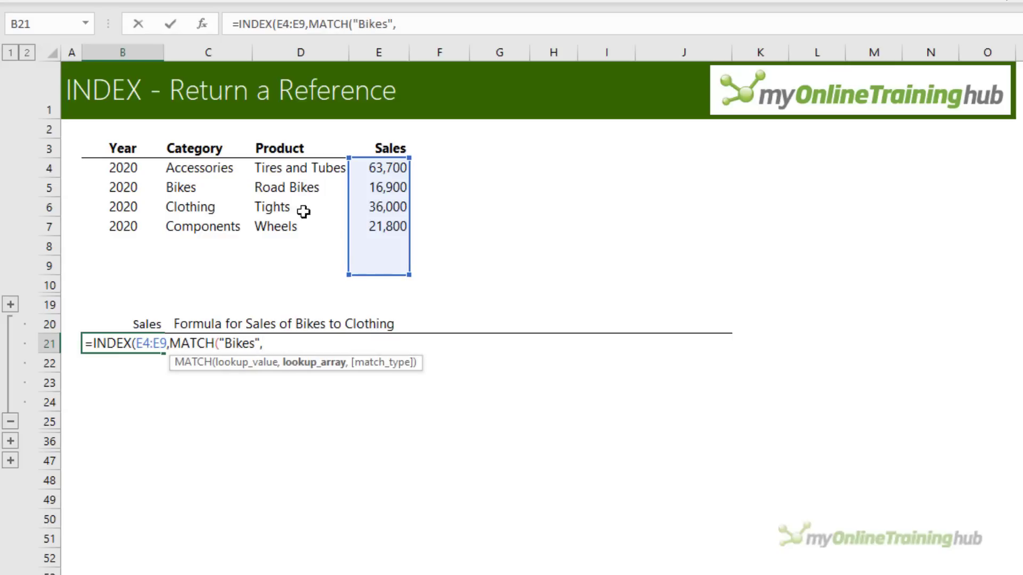
- Complete the first INDEX in B21 by matching "Bikes" exactly in C4:C9
left_click_drag(221, 168, 206, 266)
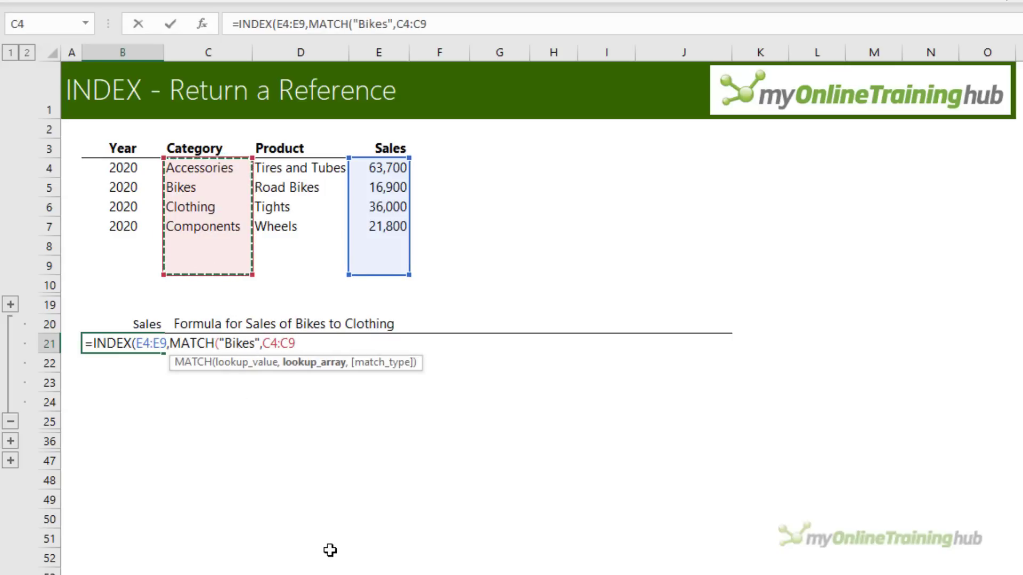
type(",0")
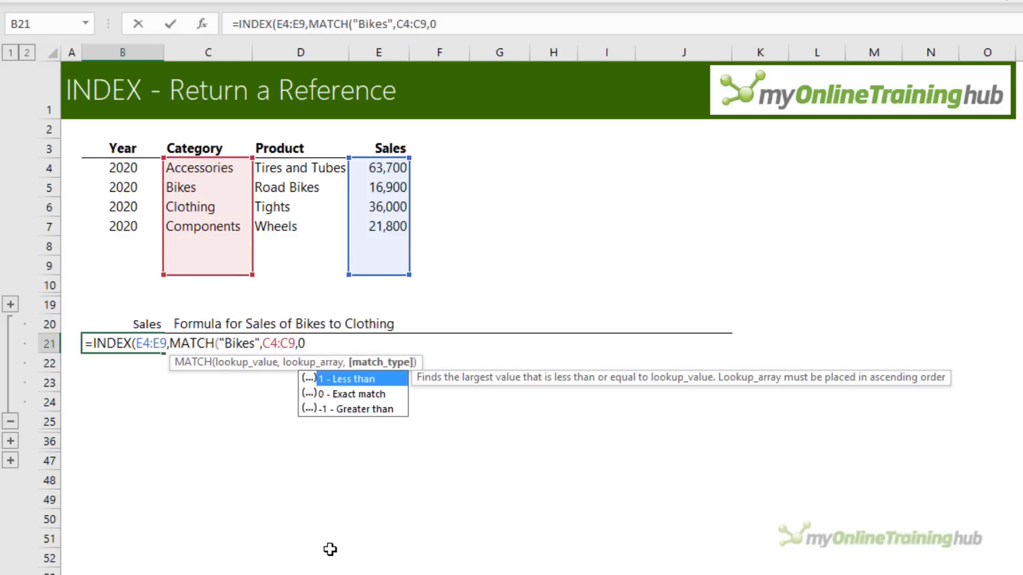
type(")")
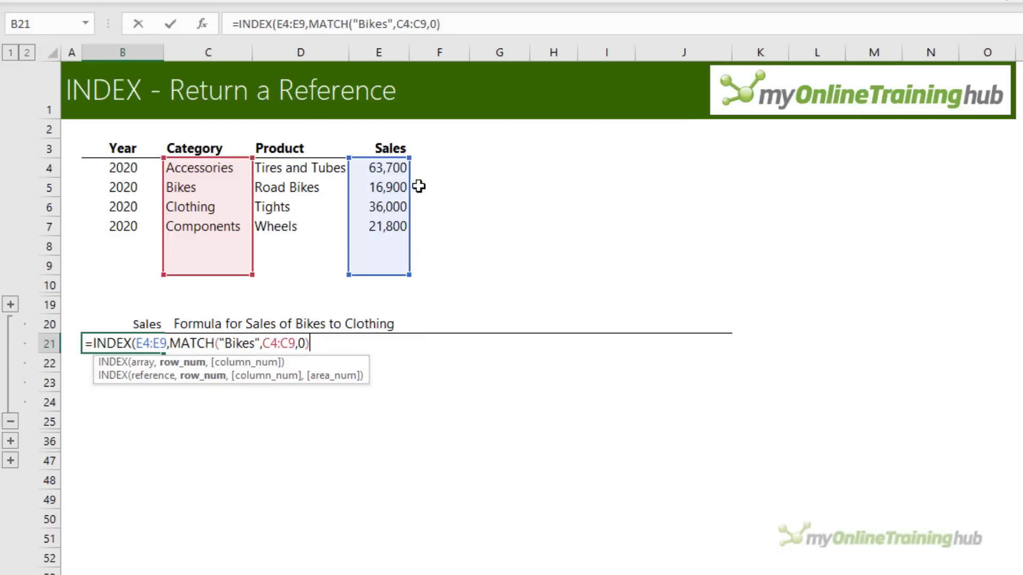
type(")")
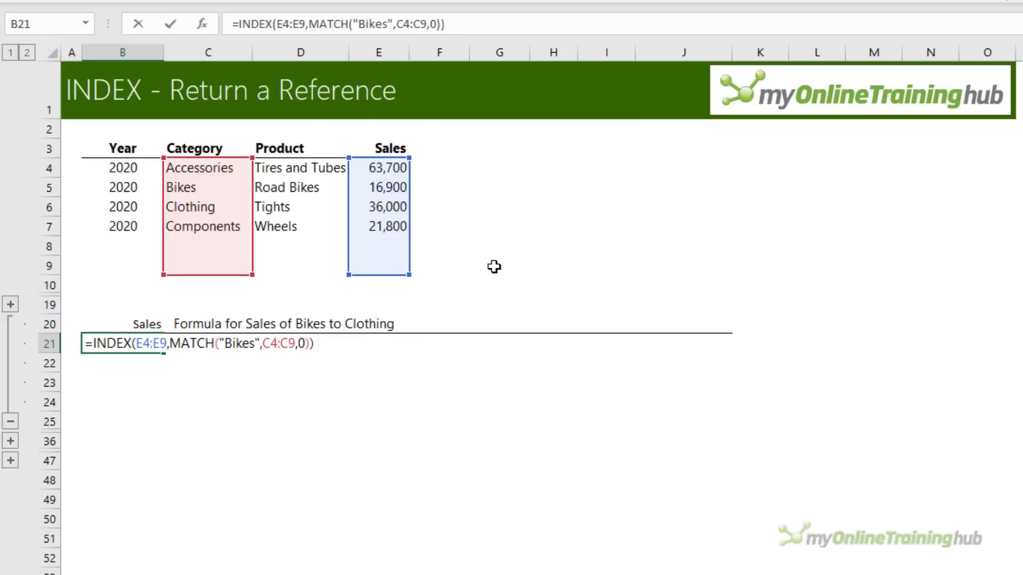
- Extend the B21 formula with the range operator and INDEX(E4:E9,MATCH("Clothing",C4:C9,0)), and enter it
type(" : inde")
key("Tab")
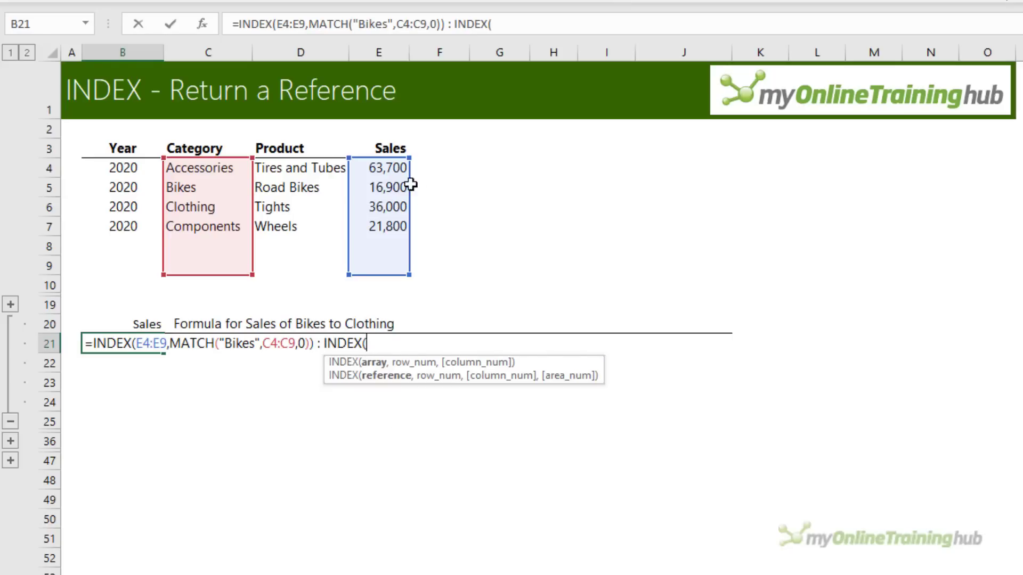
left_click(395, 166)
left_click_drag(396, 166, 389, 267)
type(",mat")
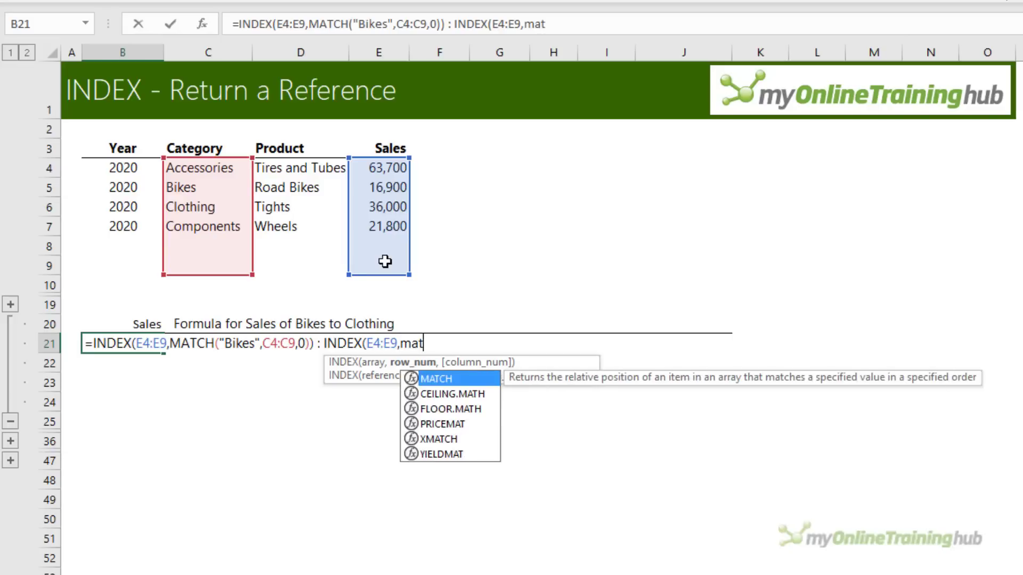
key("Tab")
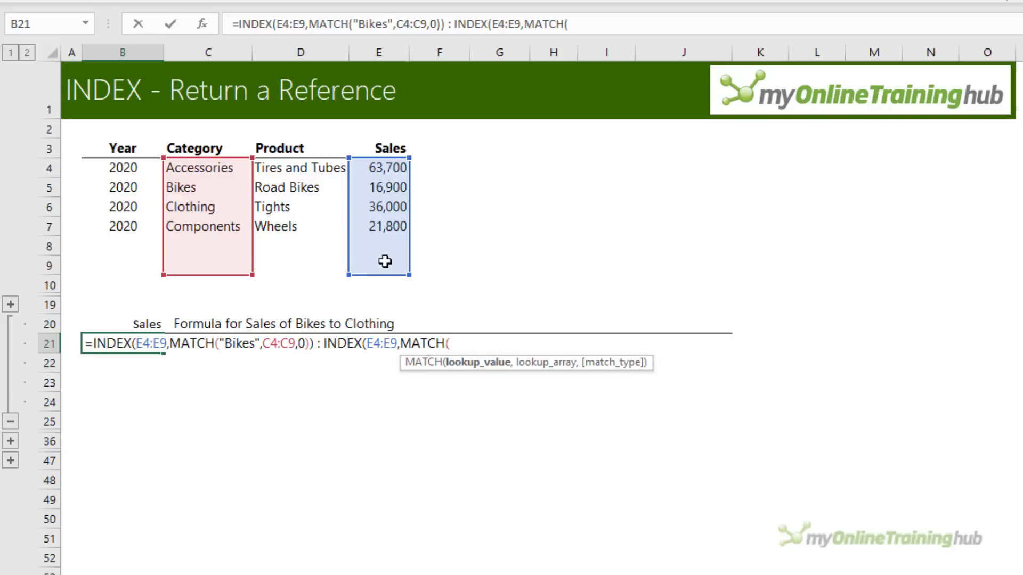
type("\"Clothing\",")
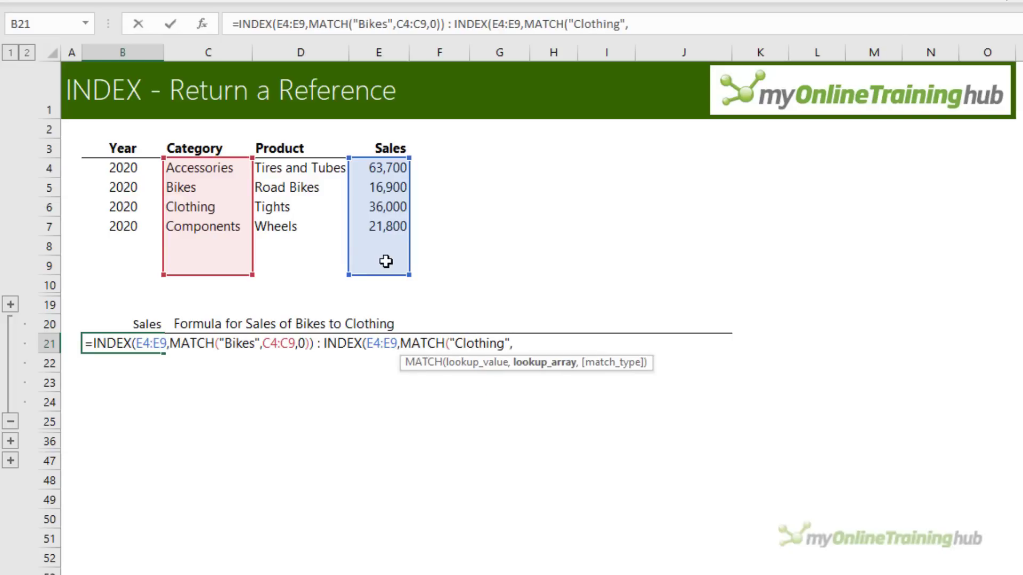
left_click_drag(214, 161, 210, 267)
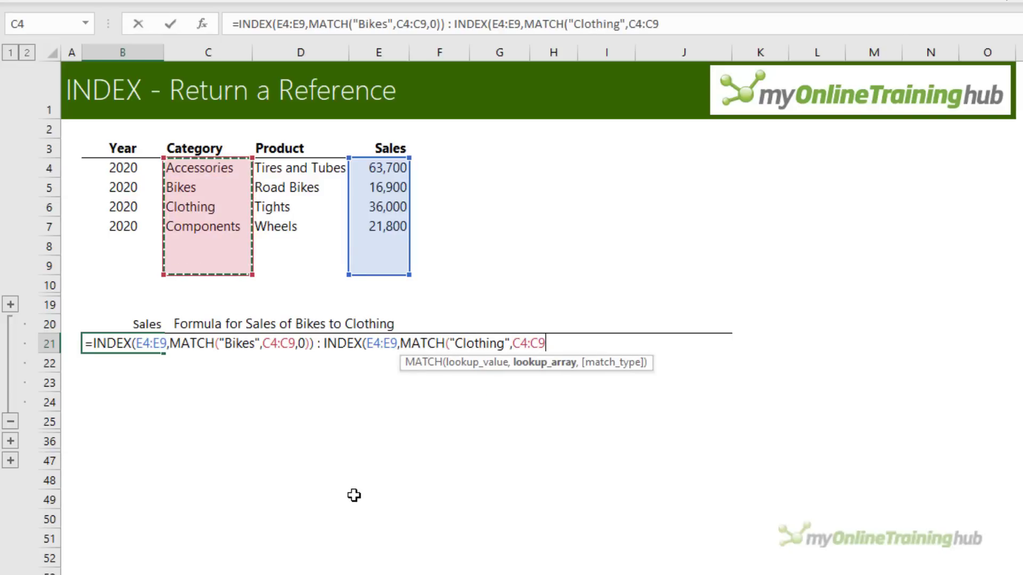
type(",0")
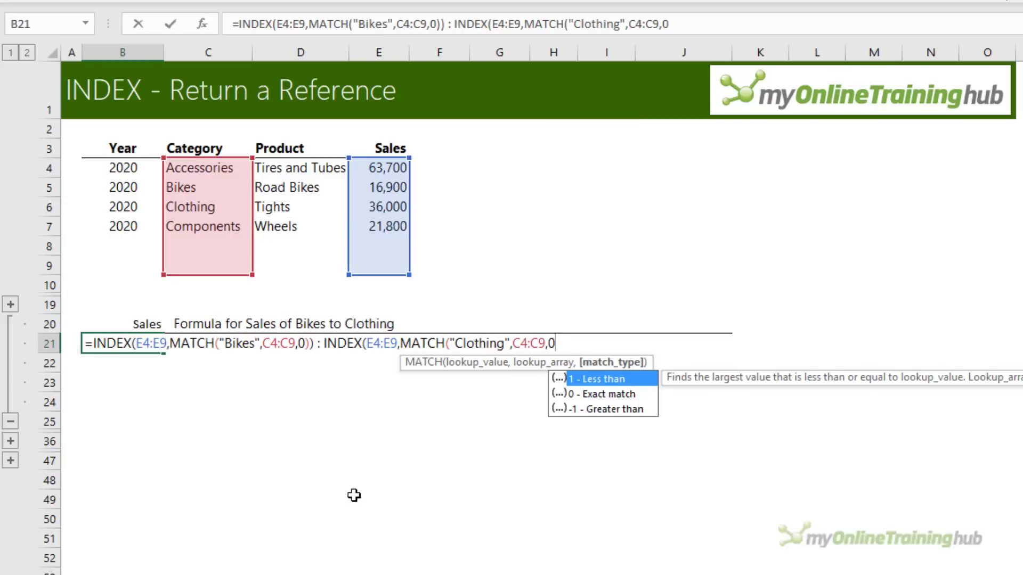
type("))")
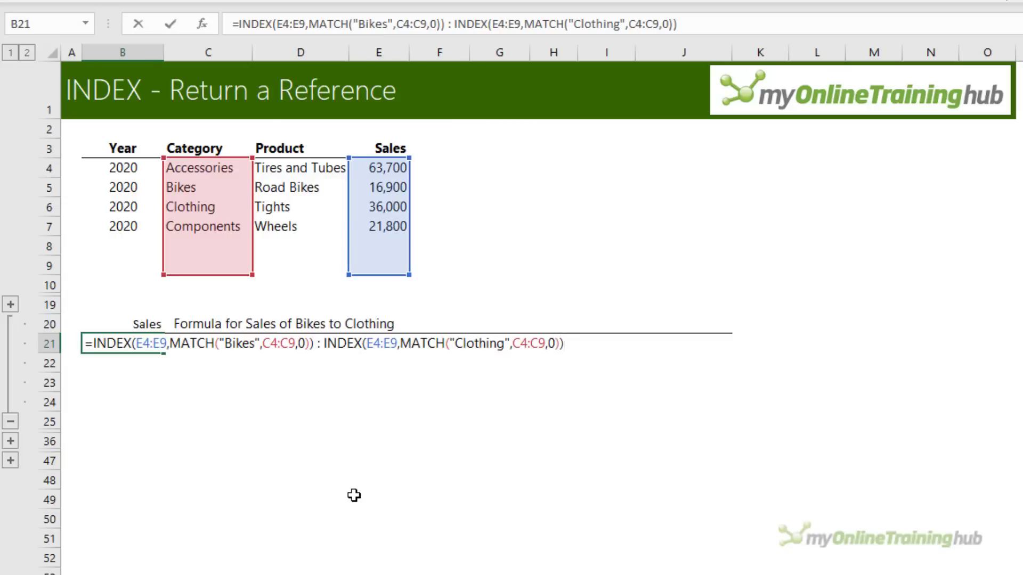
key("Return")
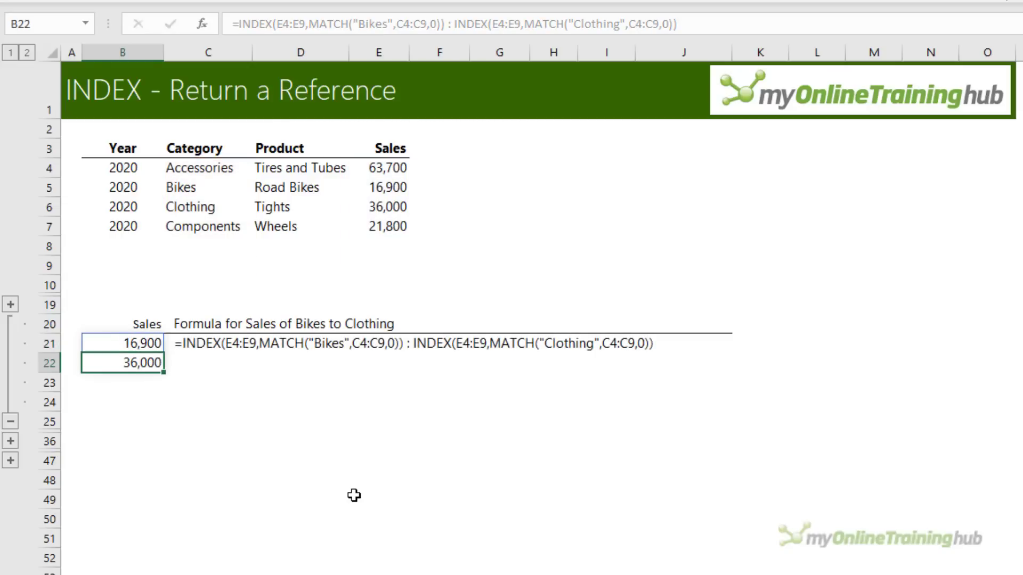
- Replace the second MATCH lookup value in the B21 formula with "Components" and enter the change
key("Up")
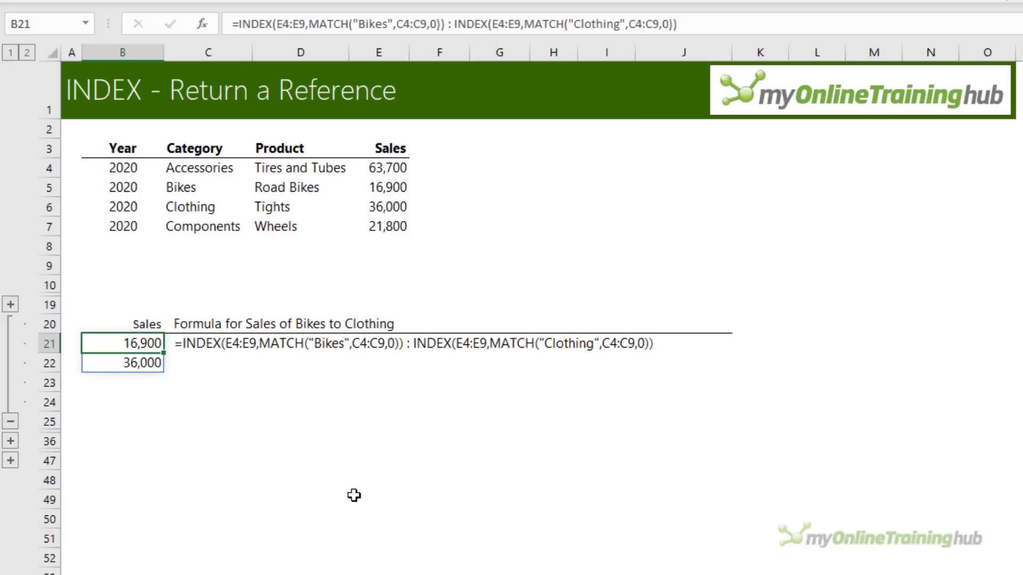
key("Down")
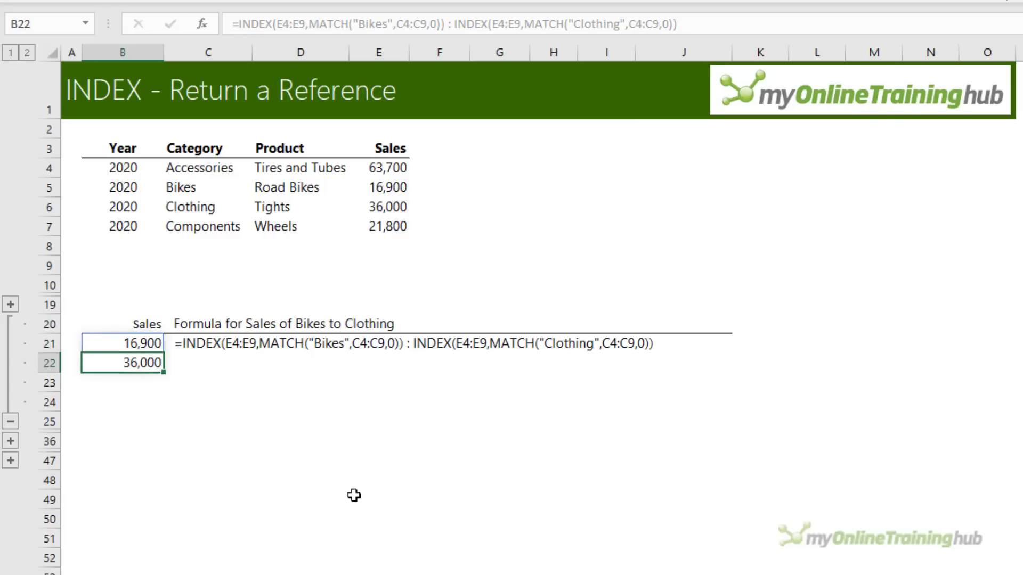
left_click(157, 346)
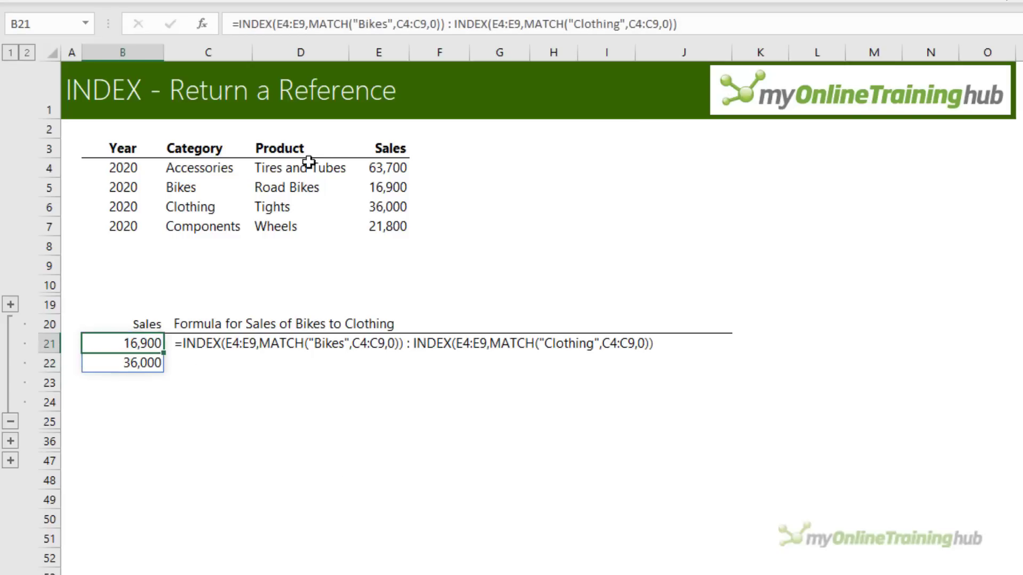
double_click(585, 23)
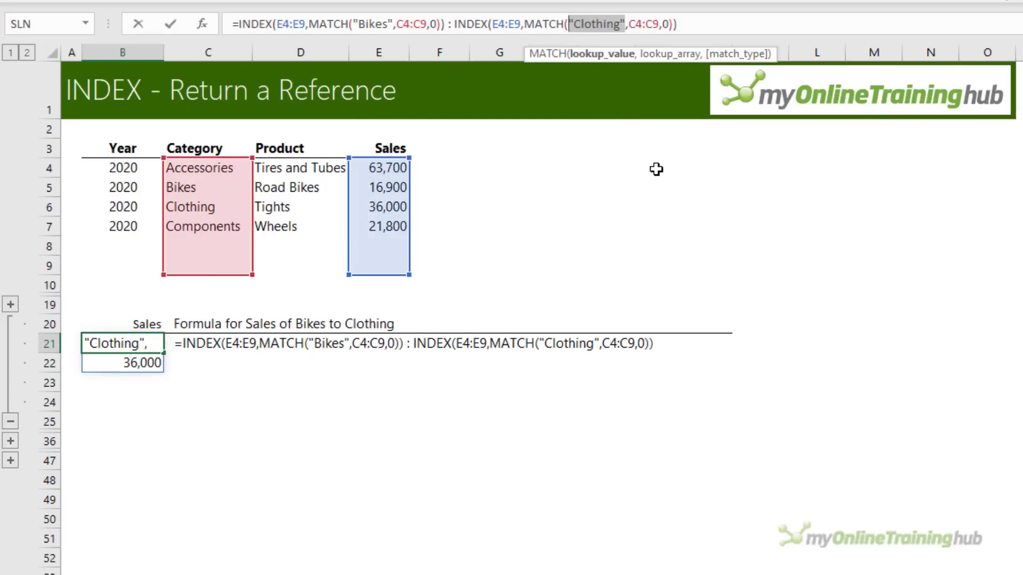
type("\"Components\"")
key("ctrl+Return")
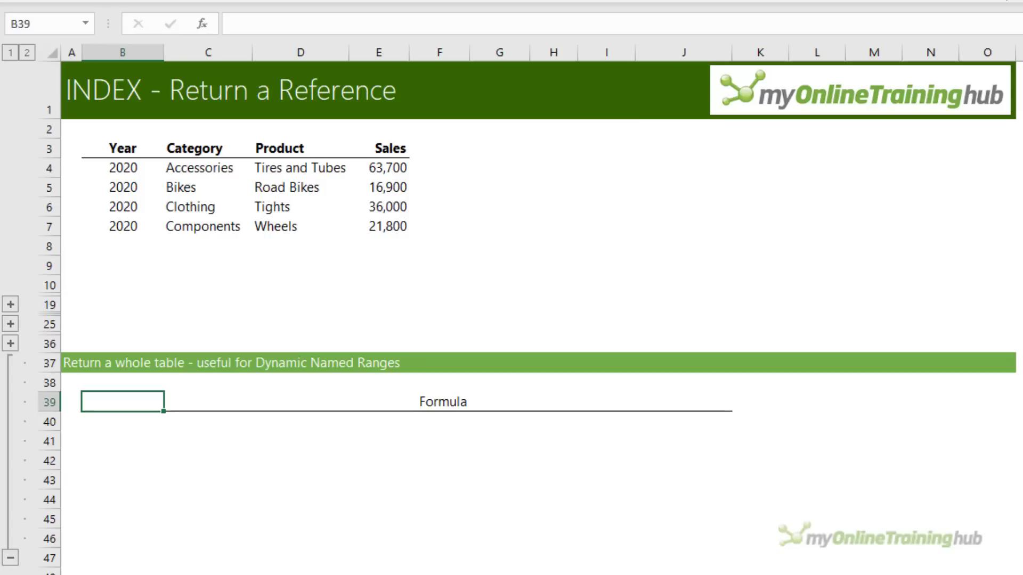
- Begin a formula in B39 with the range from B3 to an INDEX over the array B3:E10
type("=")
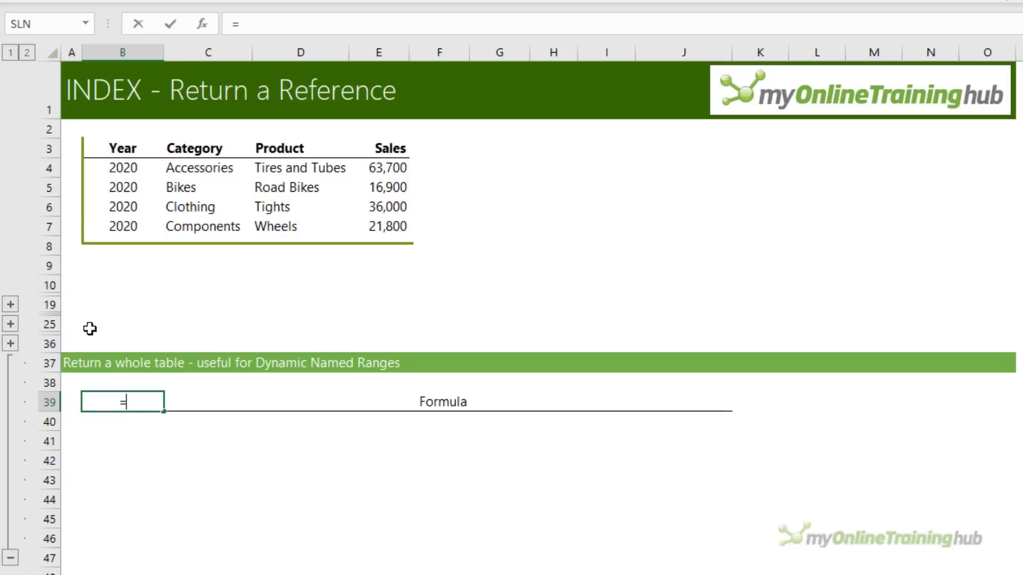
left_click(119, 151)
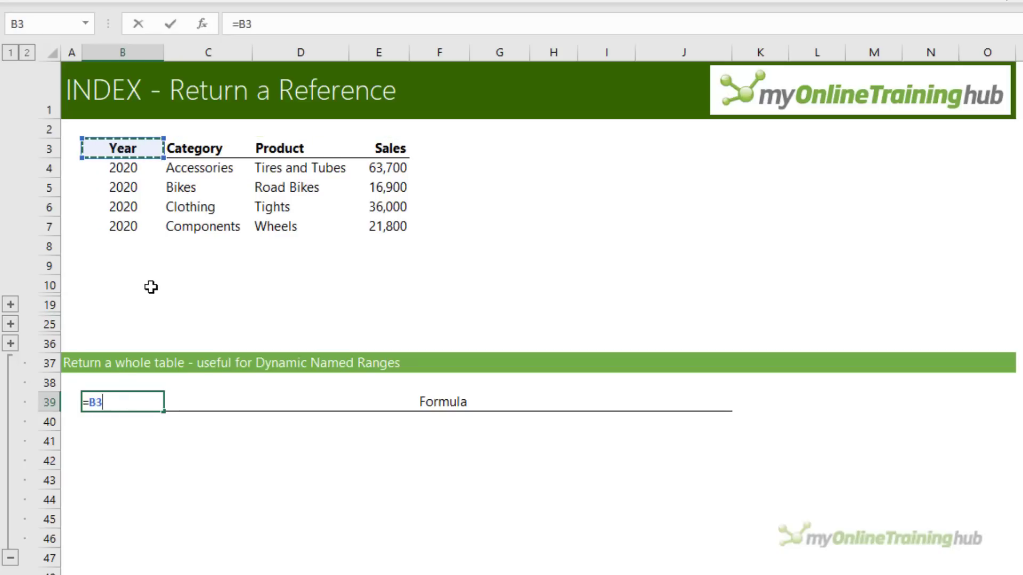
type(":B3")
key("BackSpace")
key("BackSpace")
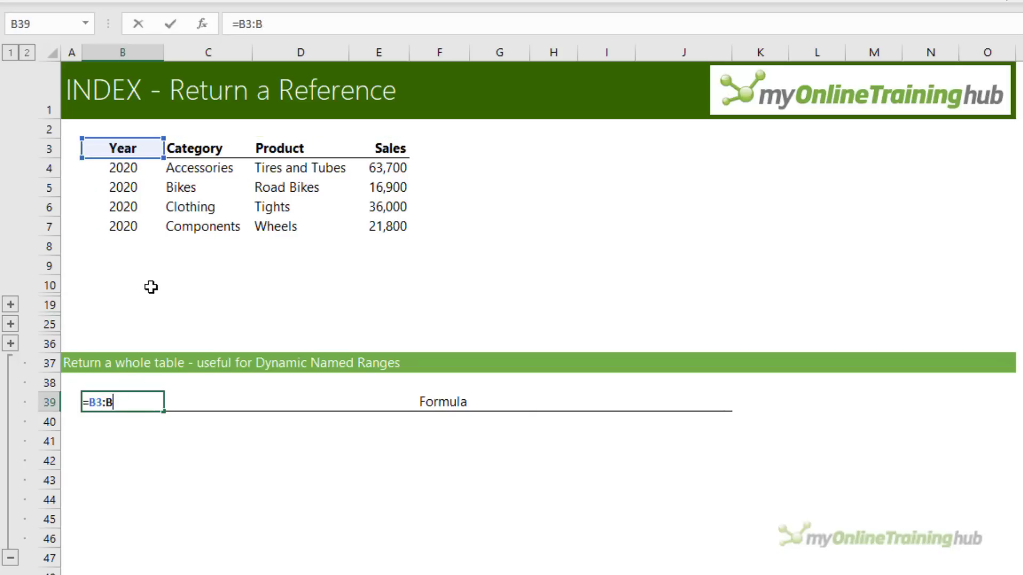
type("in")
key("Tab")
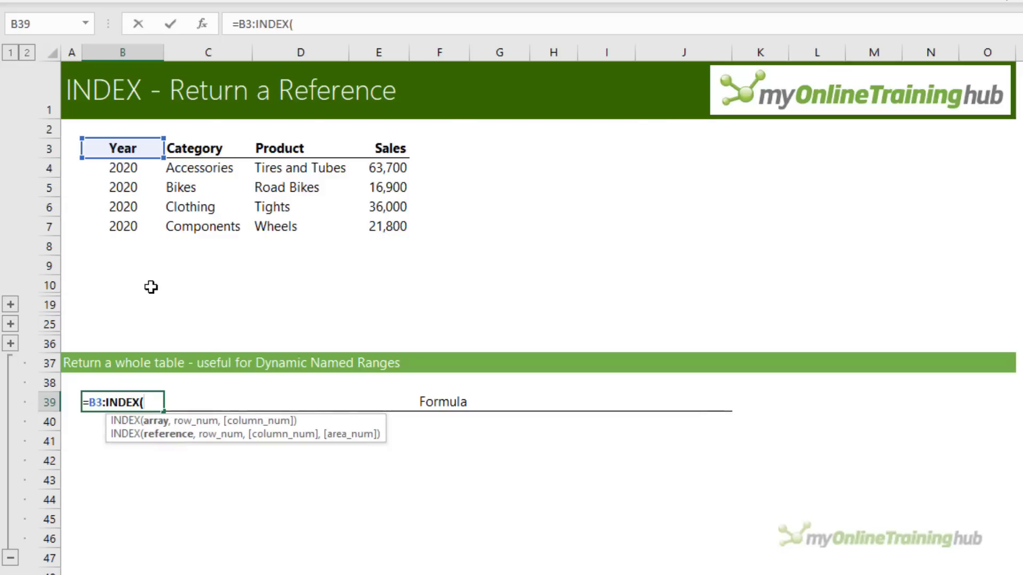
left_click(138, 148)
left_click_drag(151, 164, 394, 291)
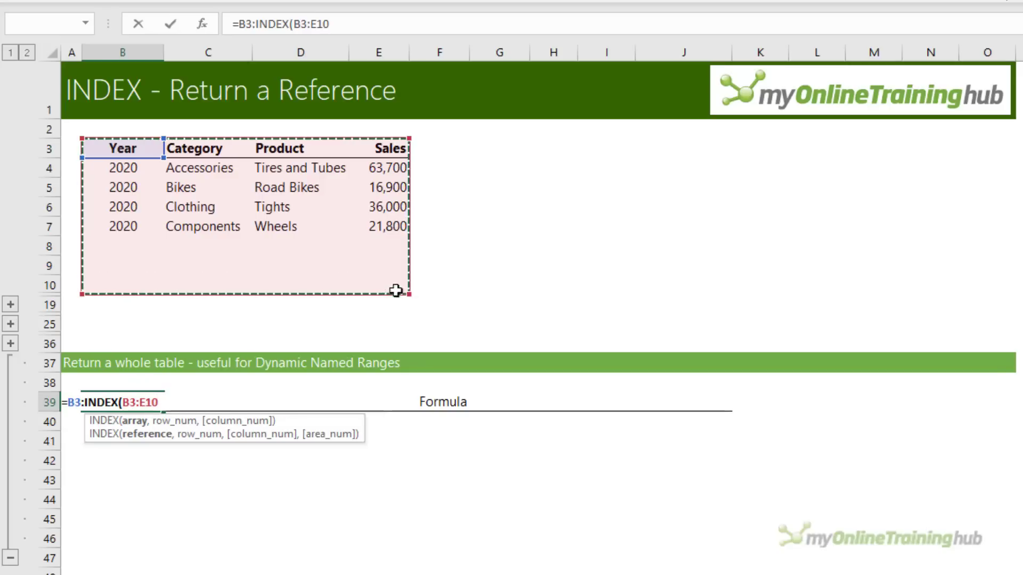
type(",")
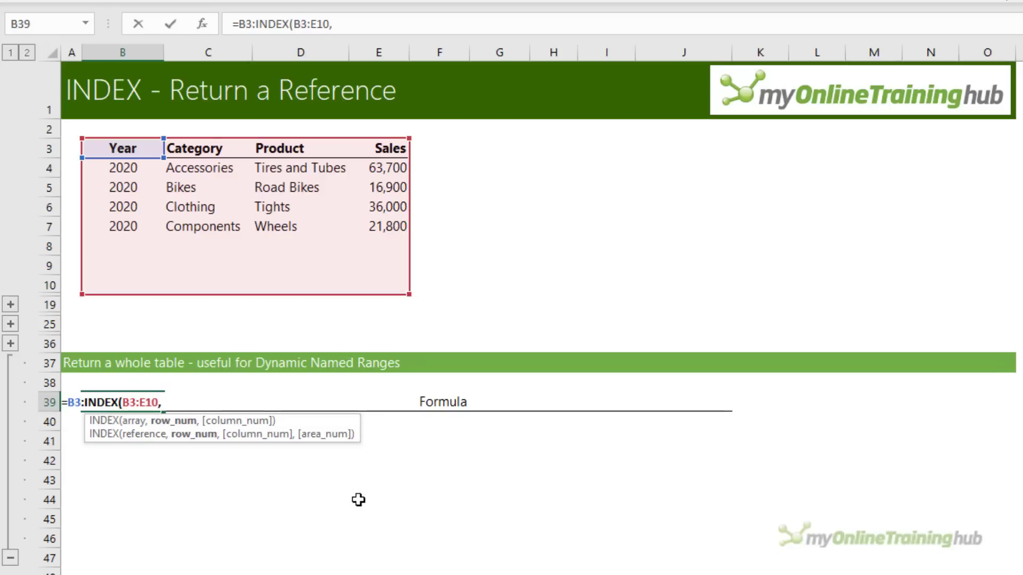
- Complete the B39 INDEX with COUNTA(B3:B10) as the row number and 4 as the column number, and enter the formula
type("counta")
key("Tab")
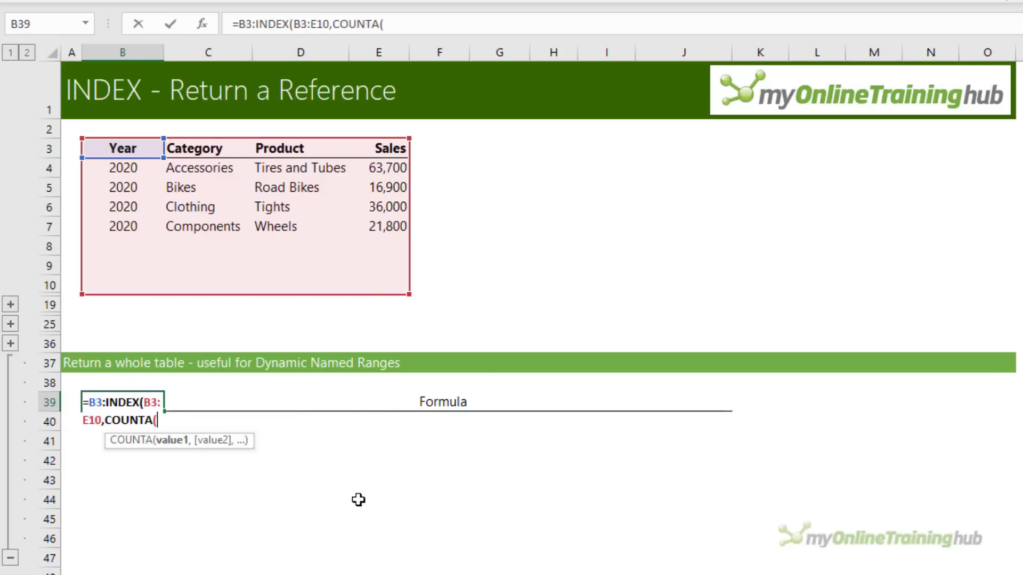
left_click_drag(105, 151, 150, 280)
type(")")
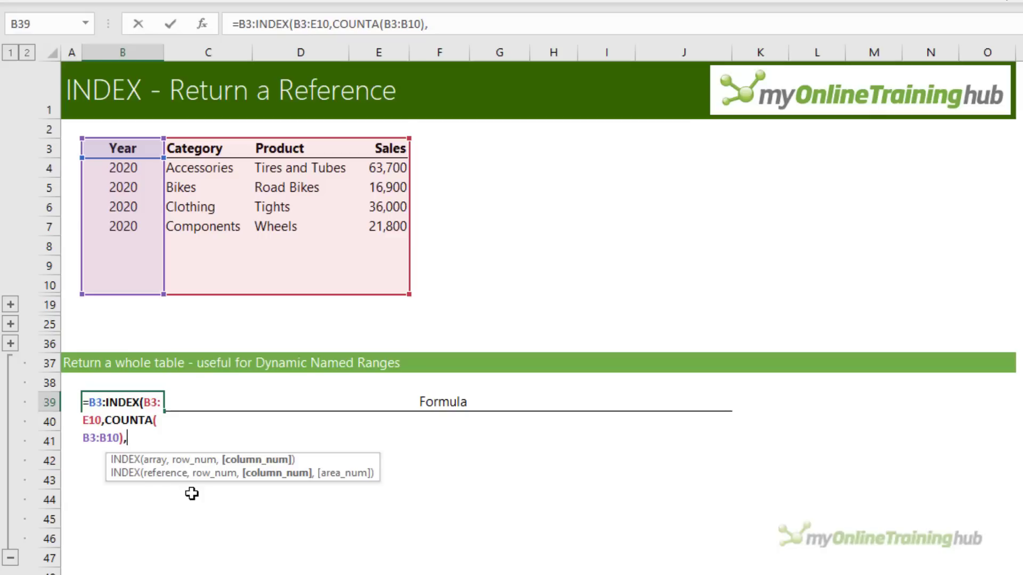
type(",4)")
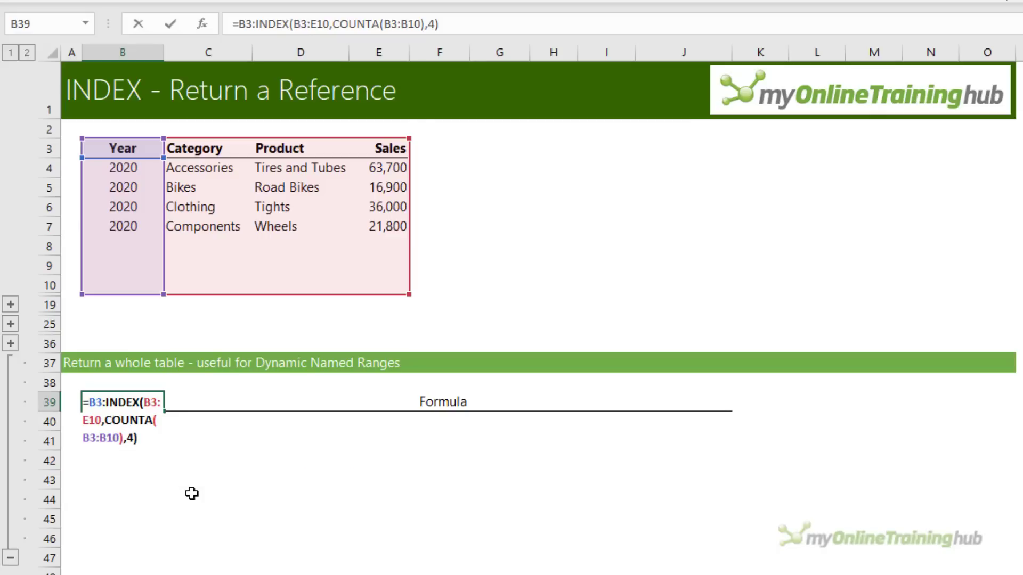
key("Return")
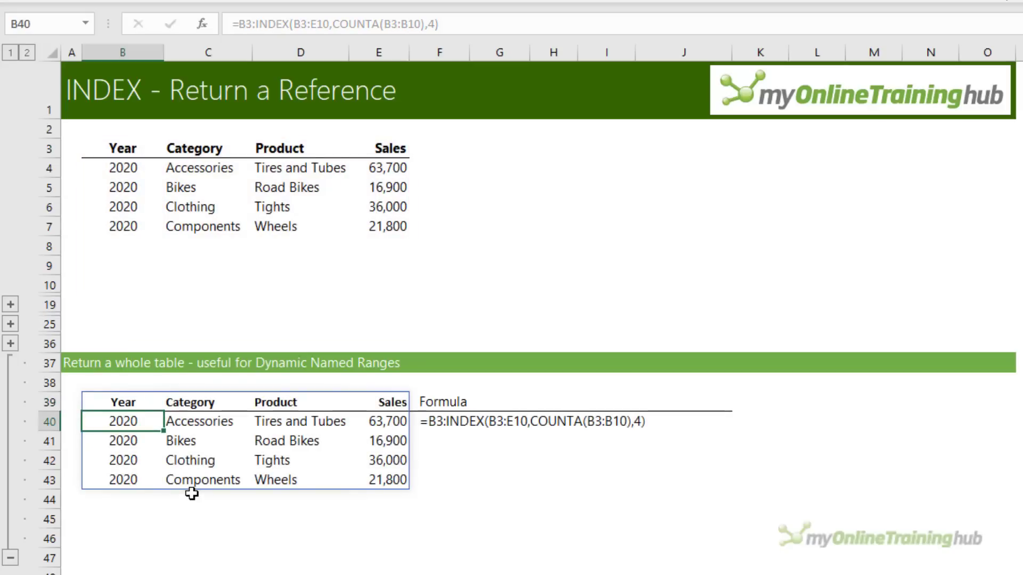
- Copy the formula text from B39, leave the cell unedited and select B45
key("Up")
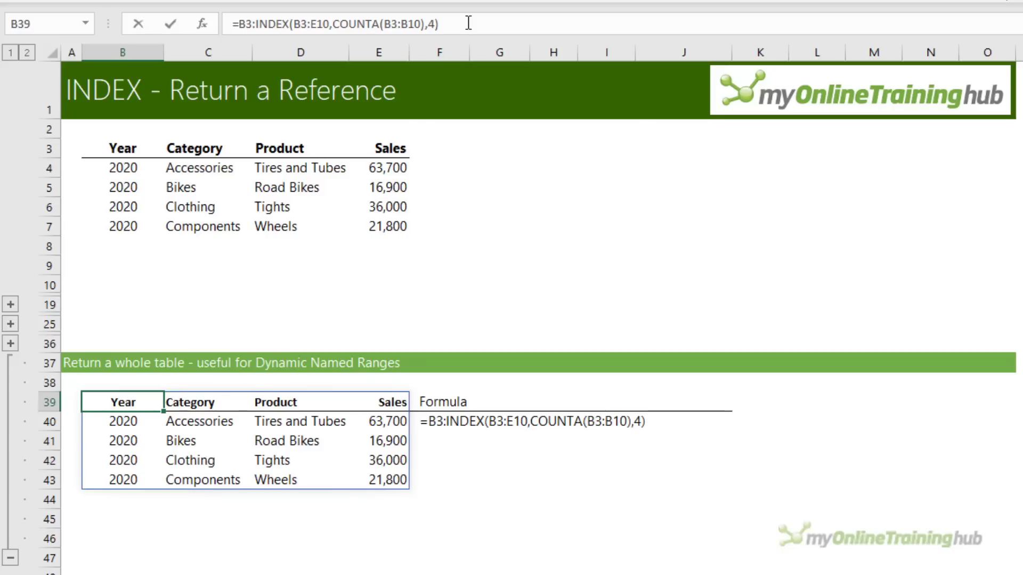
left_click_drag(468, 24, 227, 24)
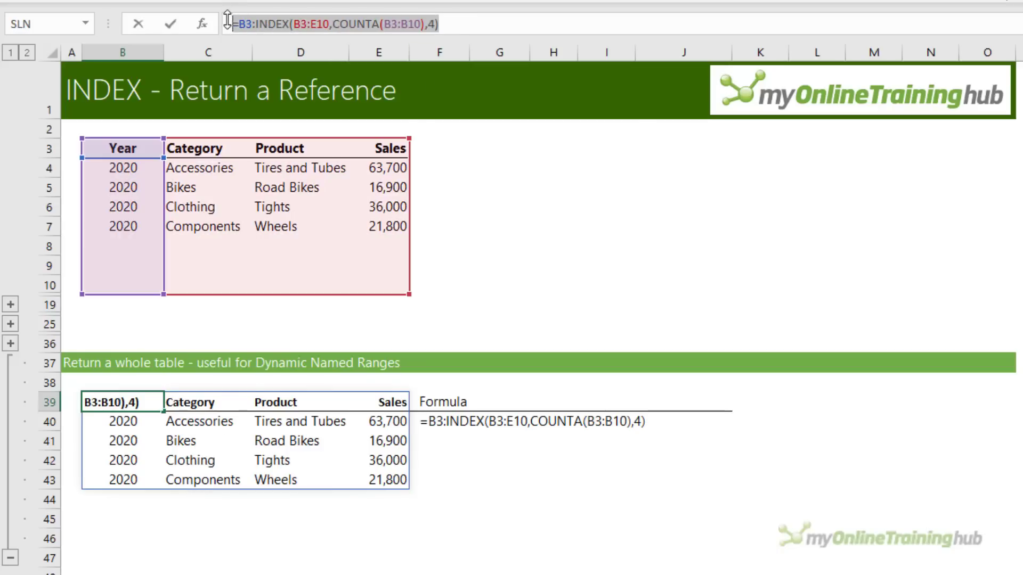
key("Escape")
left_click(122, 518)
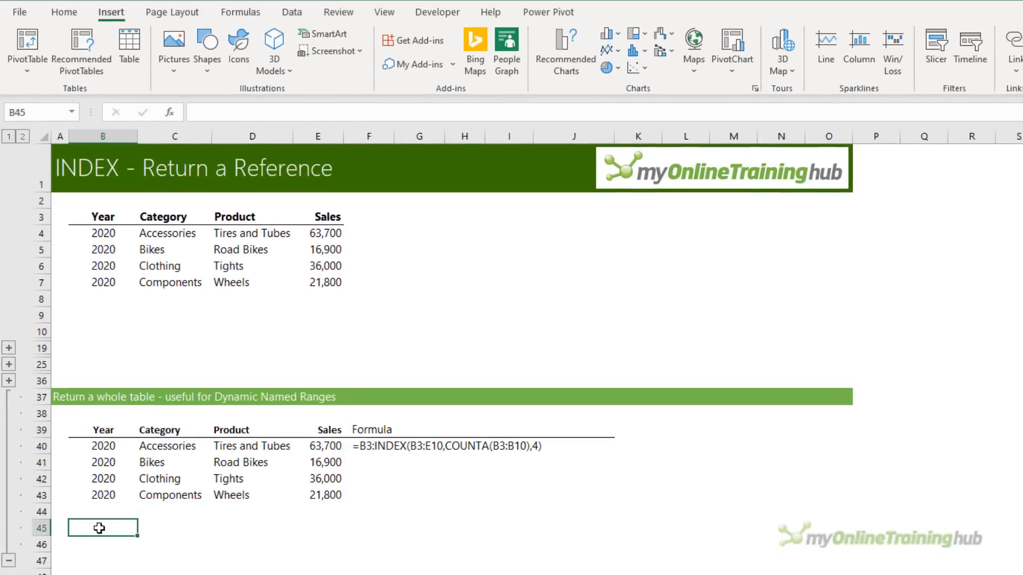
- Start defining a workbook-scoped name SalesData that refers to the copied =B3:INDEX(B3:E10,COUNTA(B3:B10),4) formula
left_click(238, 19)
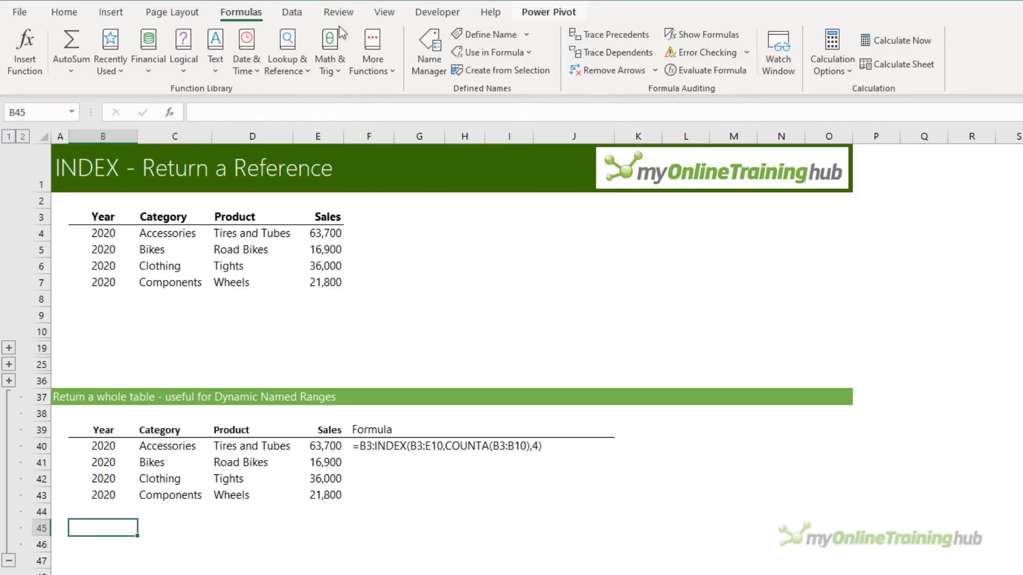
left_click(499, 38)
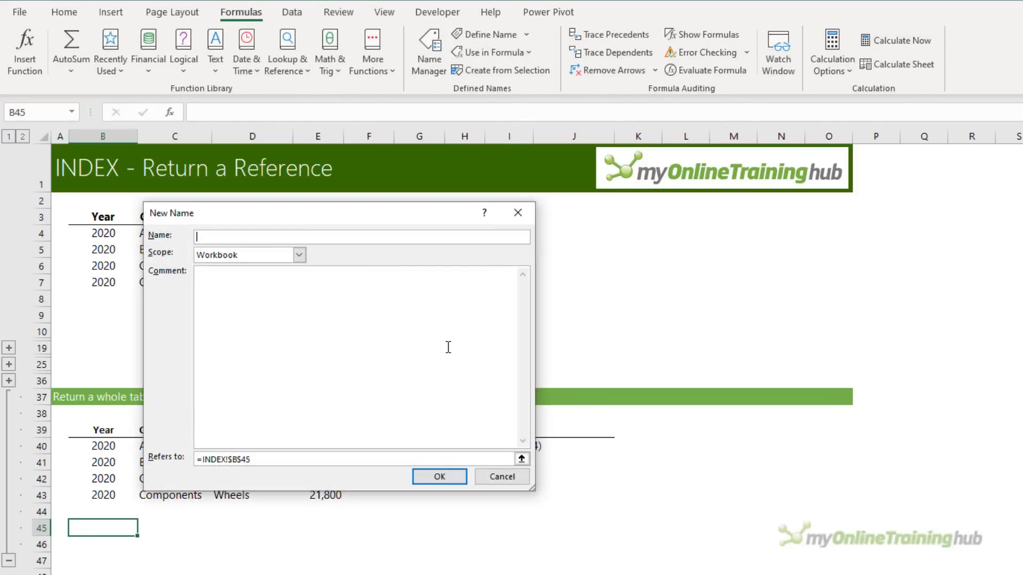
type("SalesData")
left_click_drag(279, 460, 169, 460)
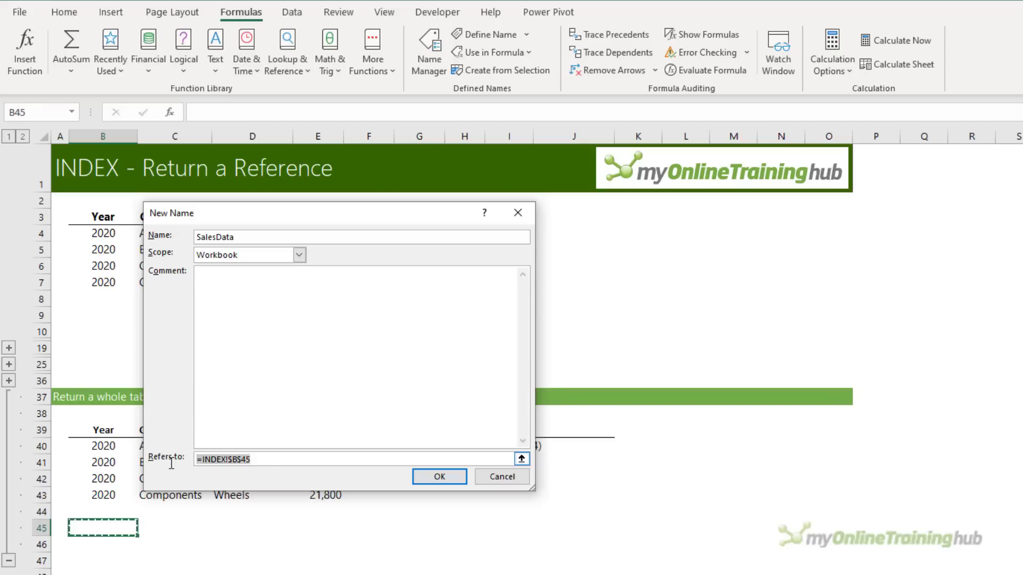
key("ctrl+v")
- Make all cell references in the SalesData definition absolute and save the name
left_click(203, 460)
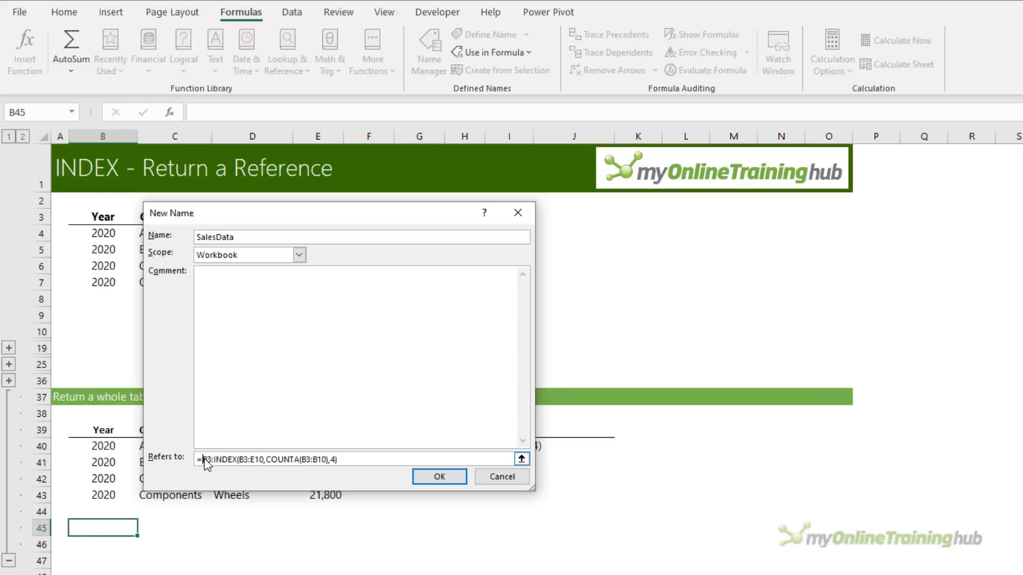
key("F4")
left_click_drag(247, 460, 351, 460)
key("F4")
key("F4")
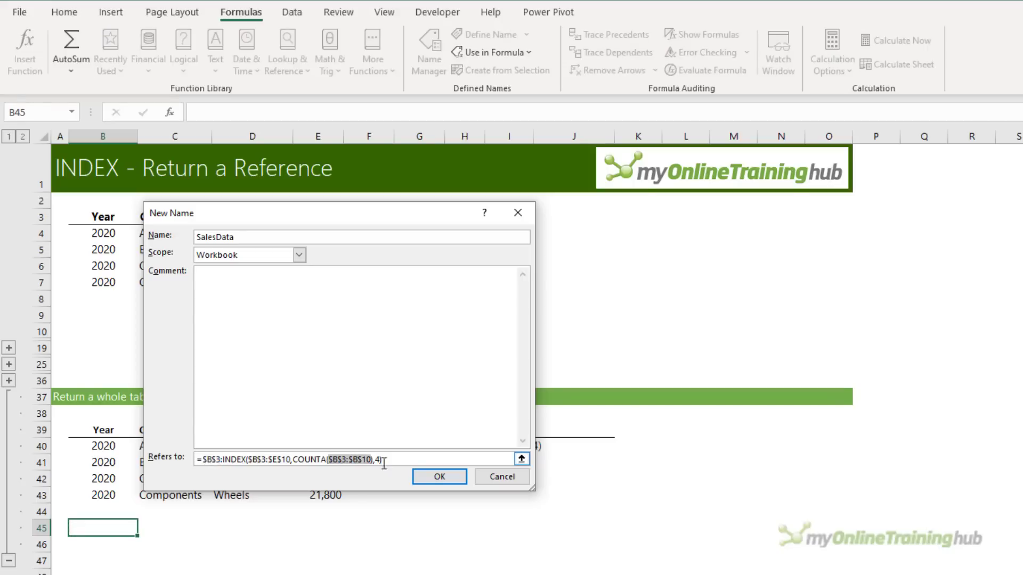
left_click(448, 467)
- Test the defined name by writing =SalesData in B45, then cancel the entry
type("=")
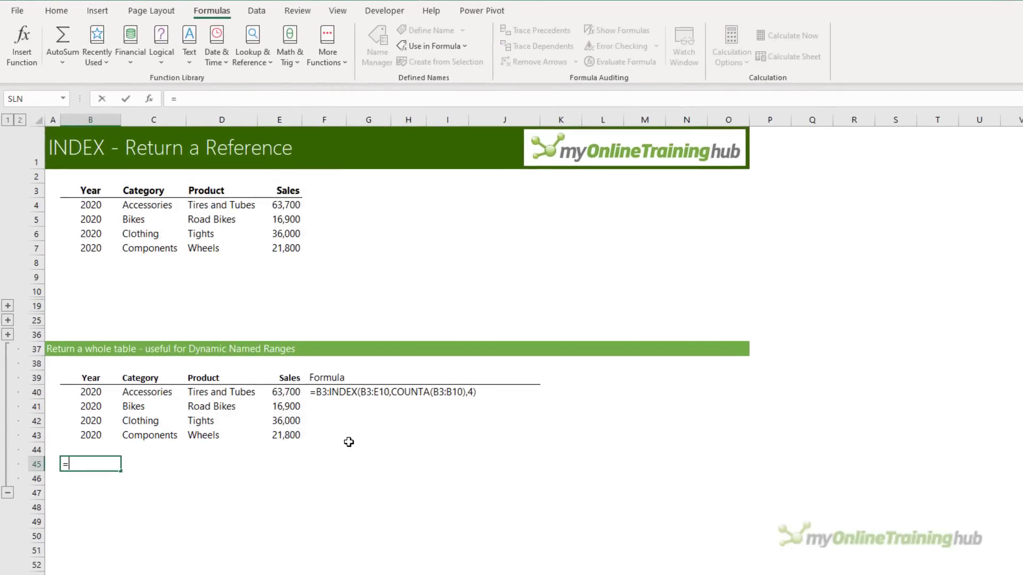
type("sal")
key("Down")
key("Tab")
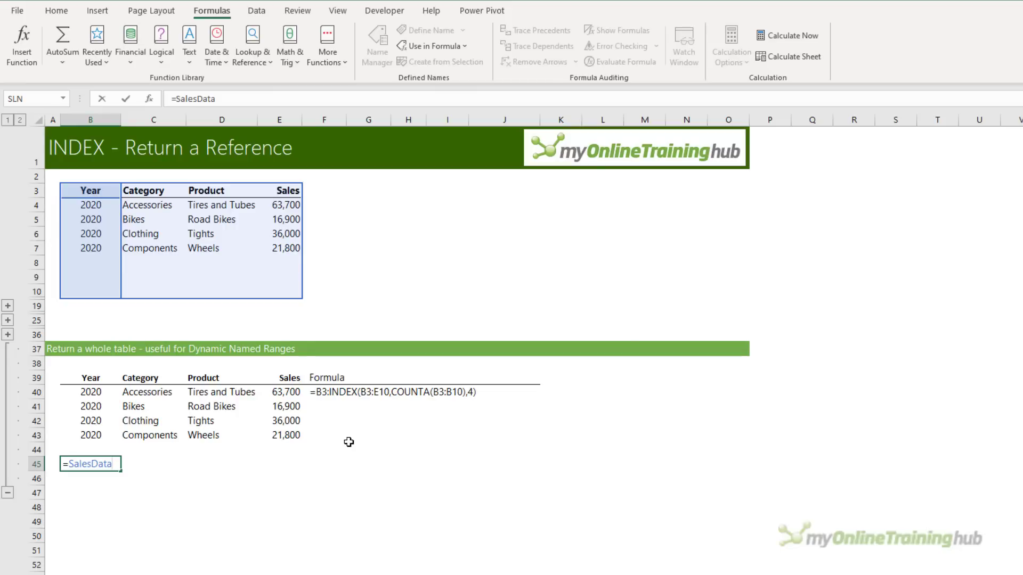
key("Escape")
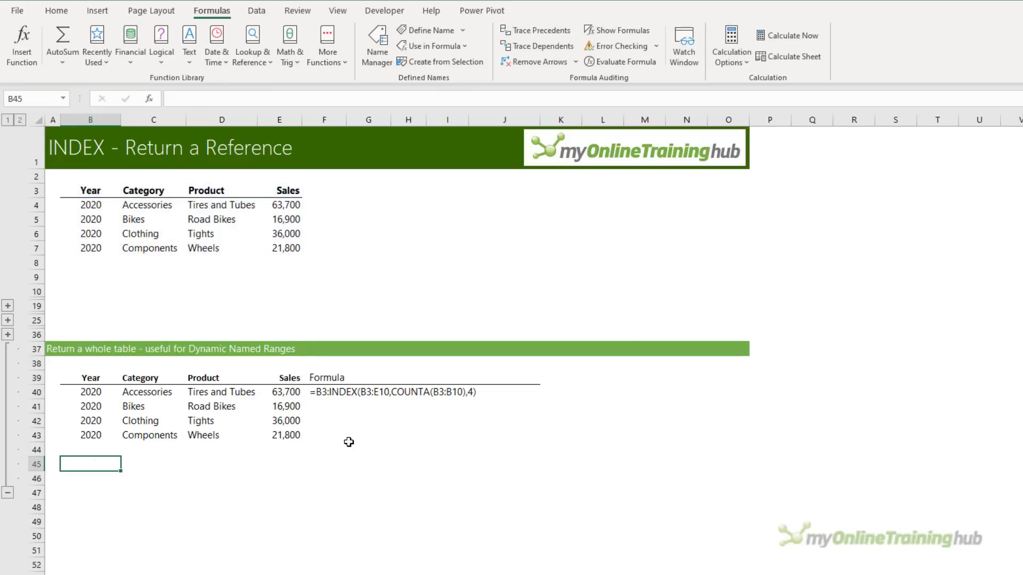
left_click(81, 263)
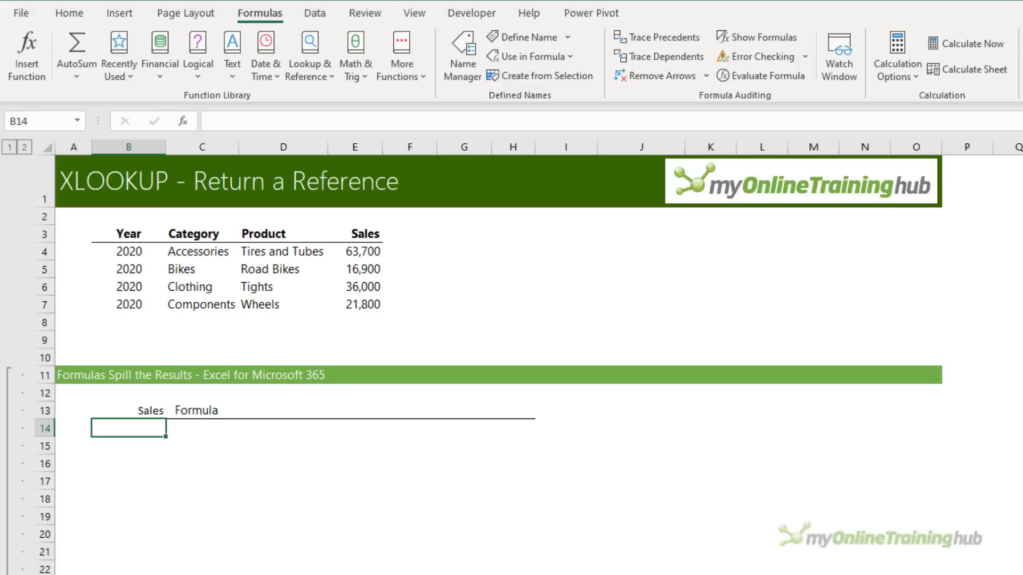
- On the XLOOKUP sheet, enter =XLOOKUP(B13,B3:E3,B4:E7) in B14 to return the column matching the B13 heading
type("=xl")
key("Tab")
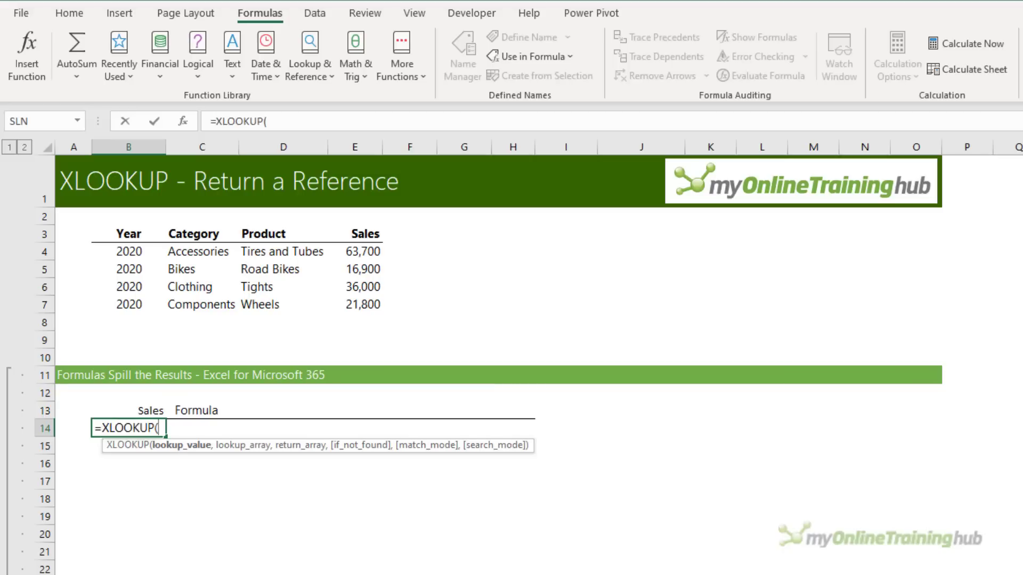
left_click(142, 415)
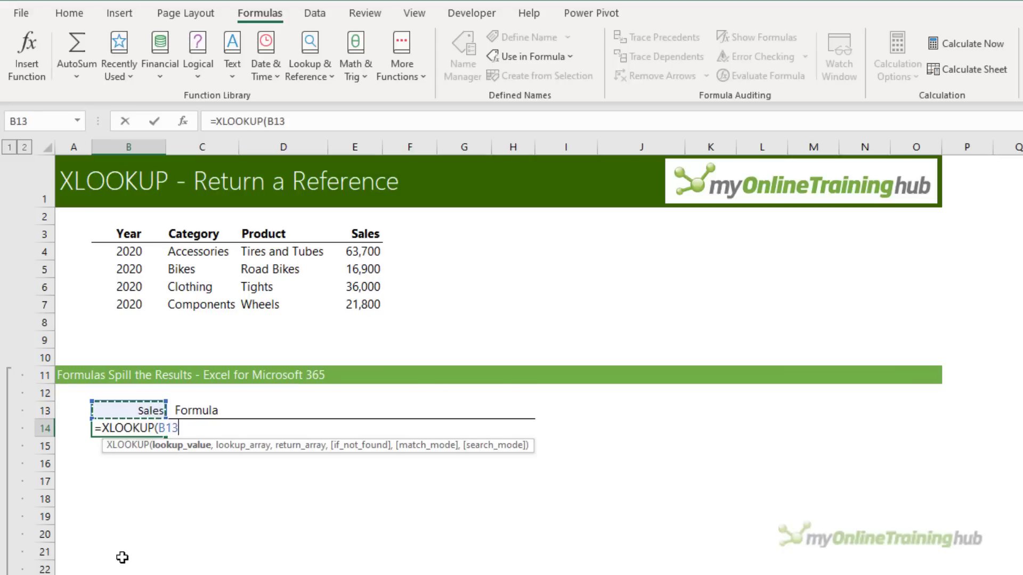
type(",")
left_click_drag(118, 234, 376, 235)
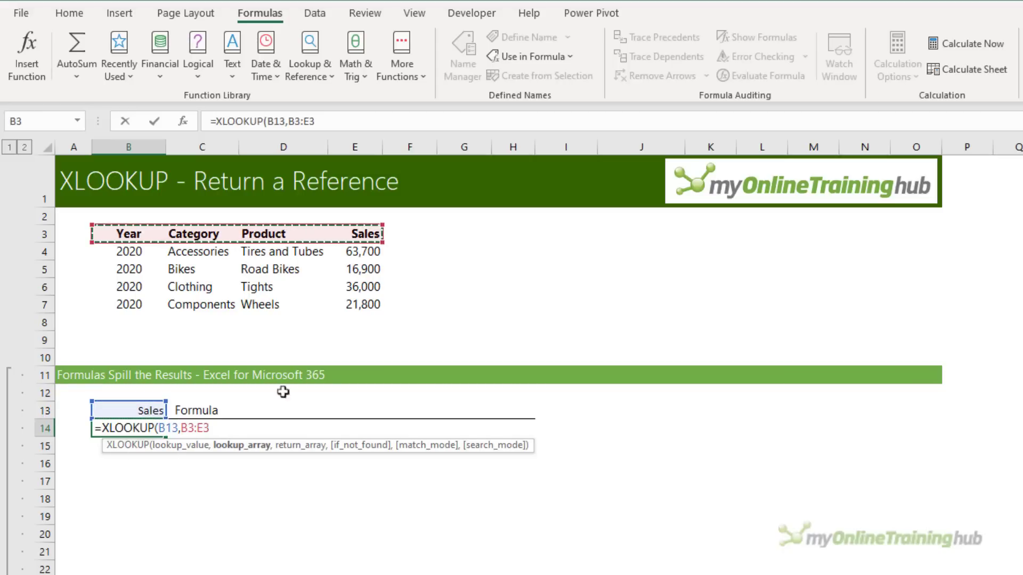
type(",")
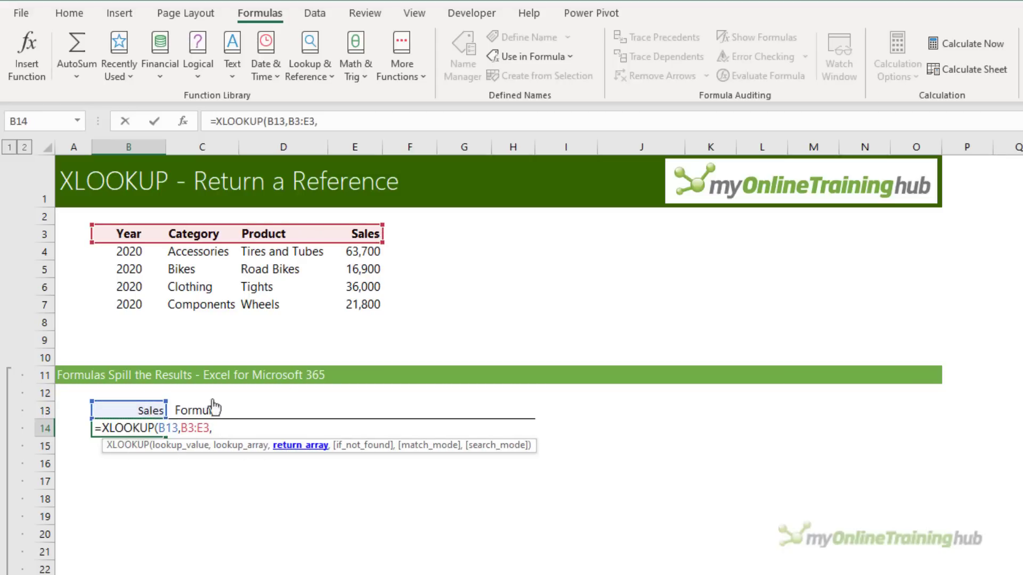
left_click_drag(132, 248, 376, 308)
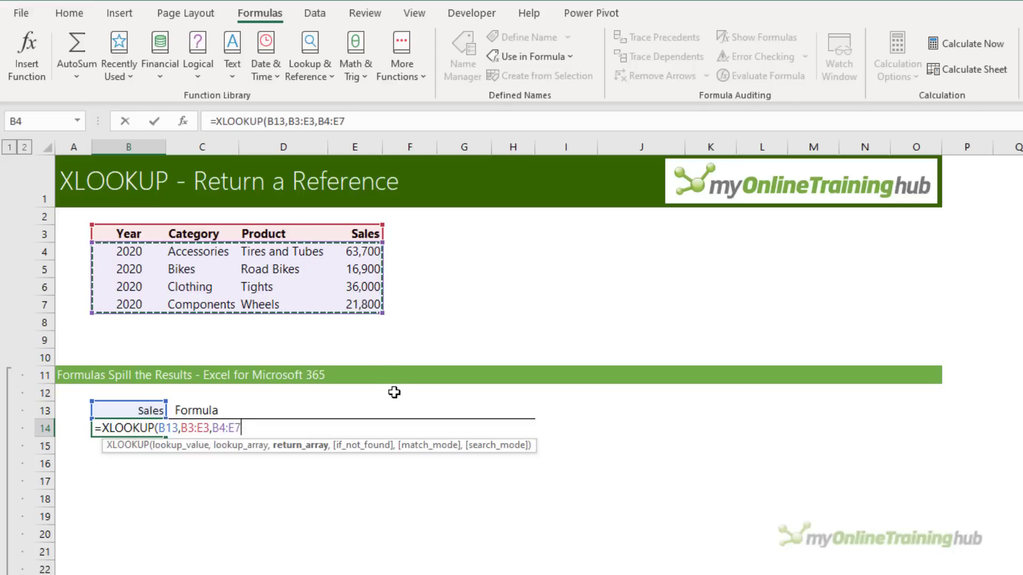
type(")")
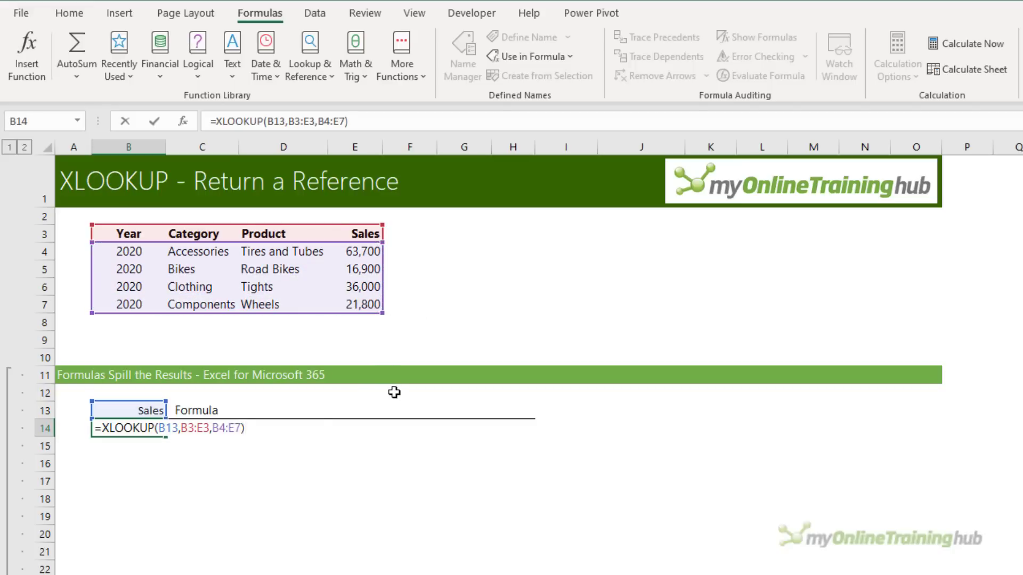
key("Return")
key("Up")
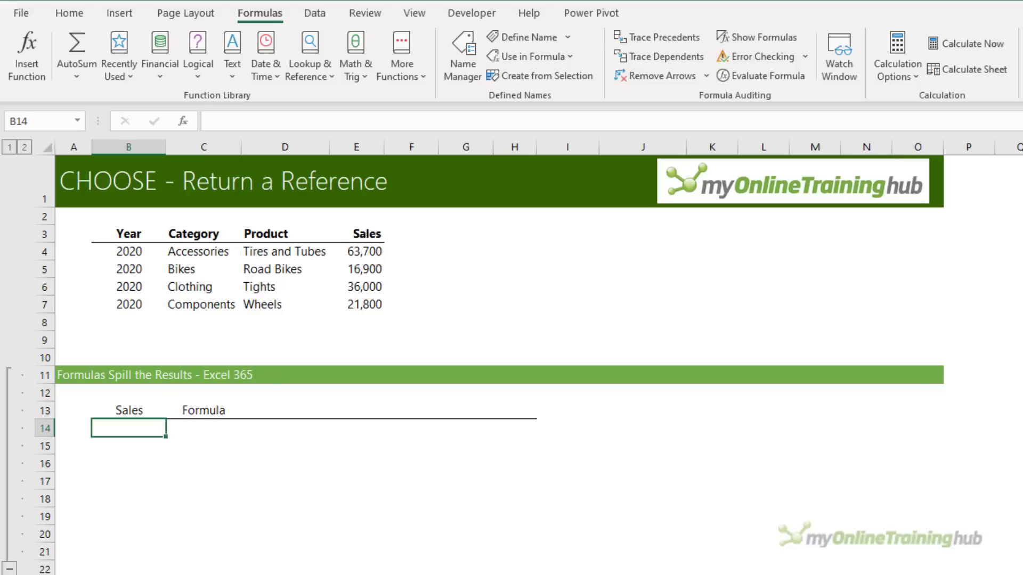
- On the CHOOSE sheet, examine the column names offered by the data validation list in B13
left_click(128, 410)
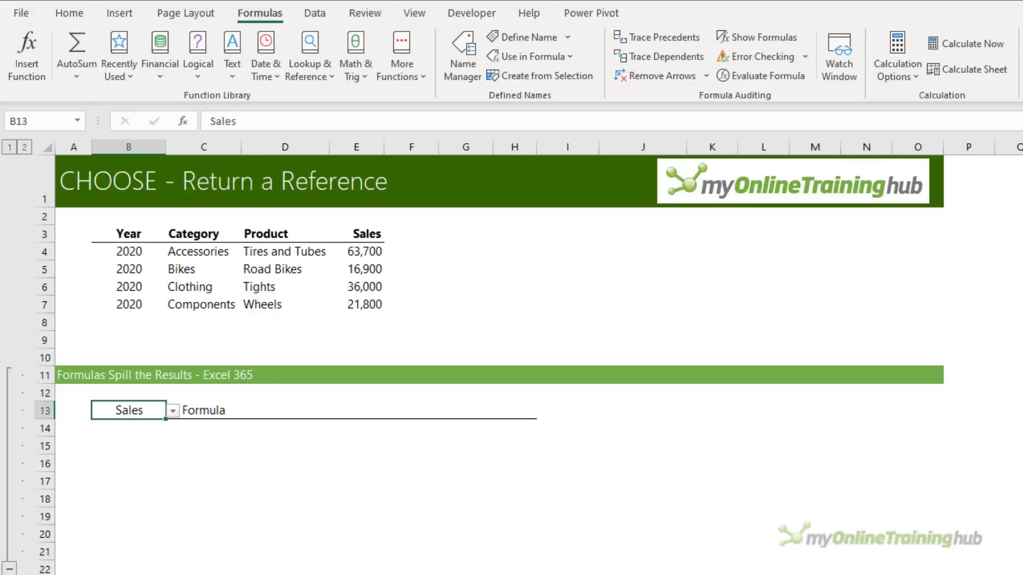
left_click(173, 411)
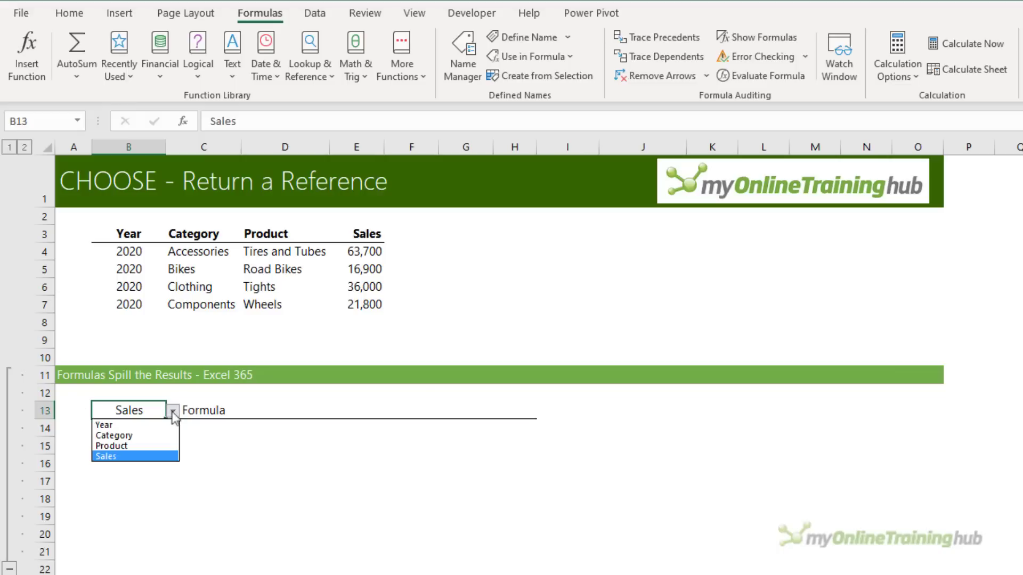
left_click(172, 411)
- In B14, begin a CHOOSE formula whose index number is MATCH(B13,B3:E3,0)
left_click(145, 425)
type("=cho")
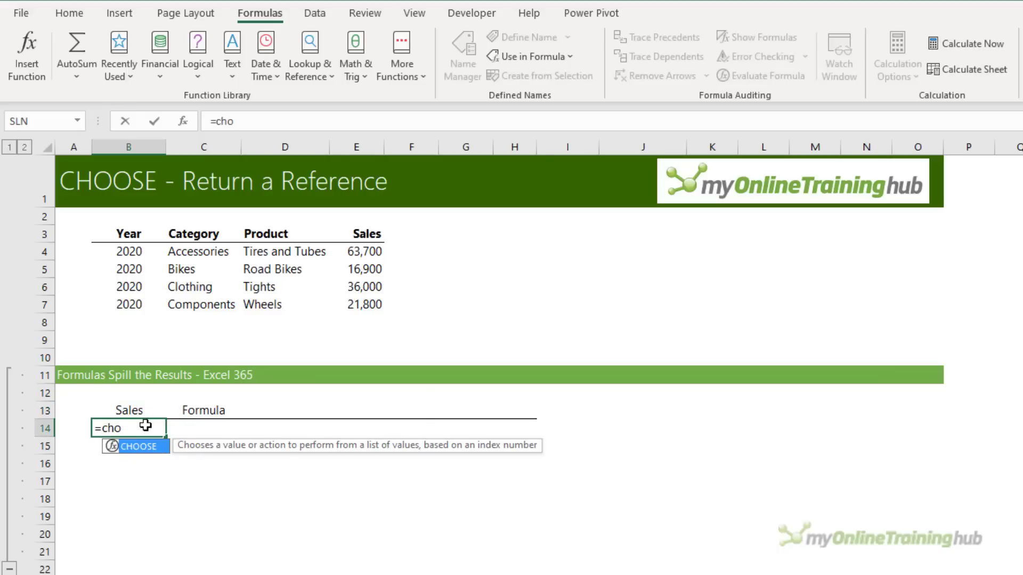
key("Tab")
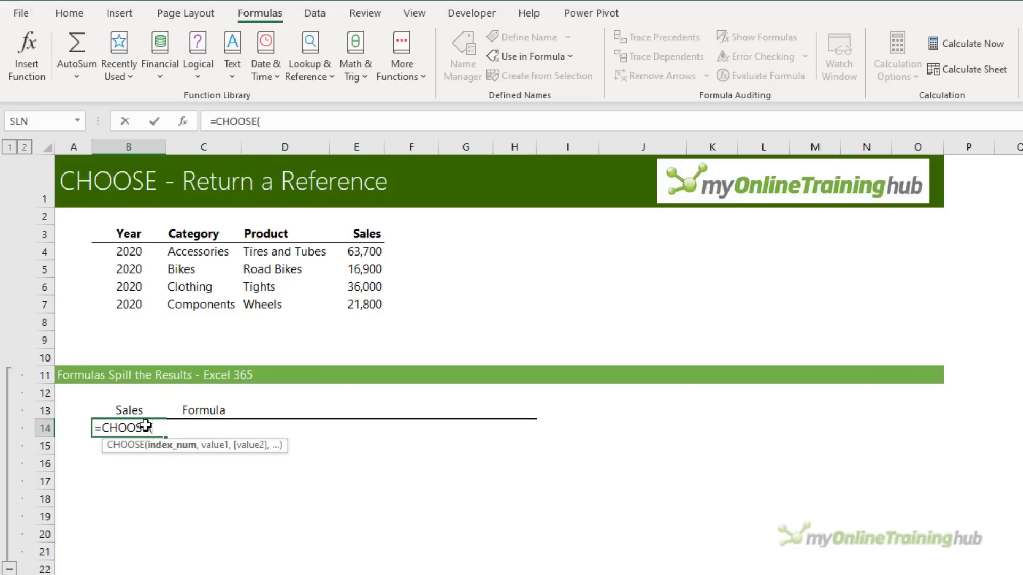
type("mat")
key("Tab")
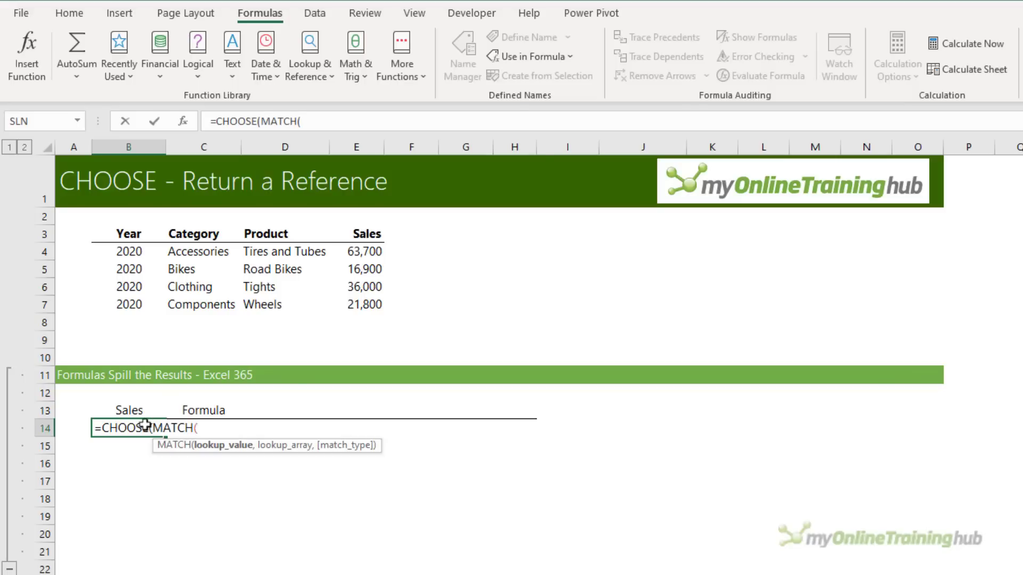
left_click(133, 411)
type(",")
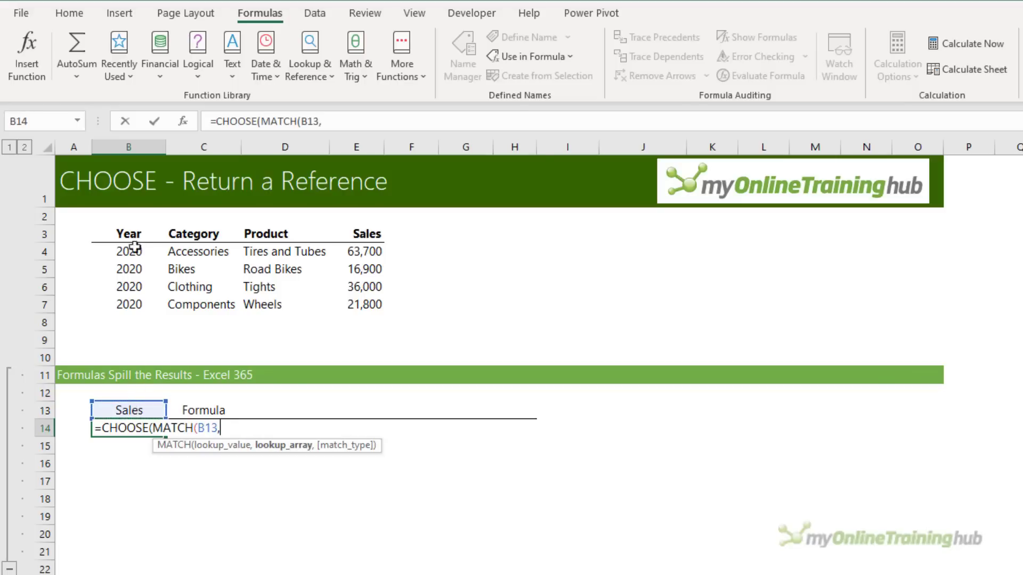
left_click_drag(134, 232, 380, 234)
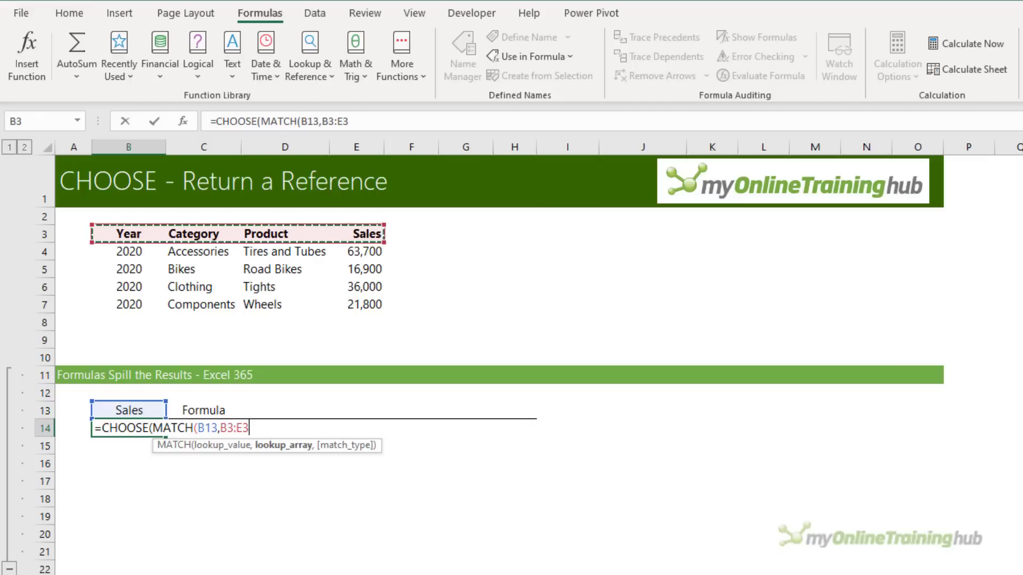
type(",0")
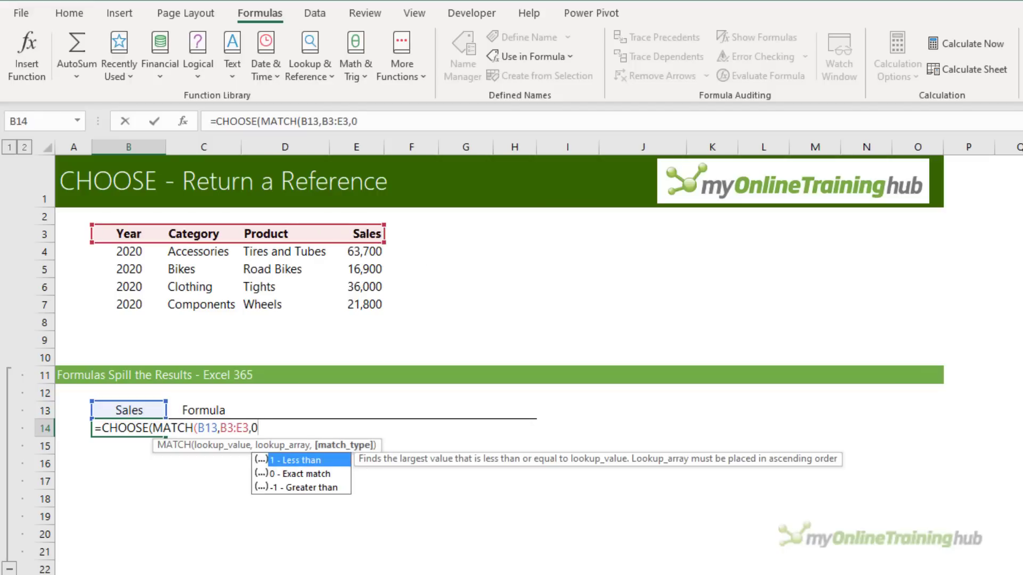
type(")")
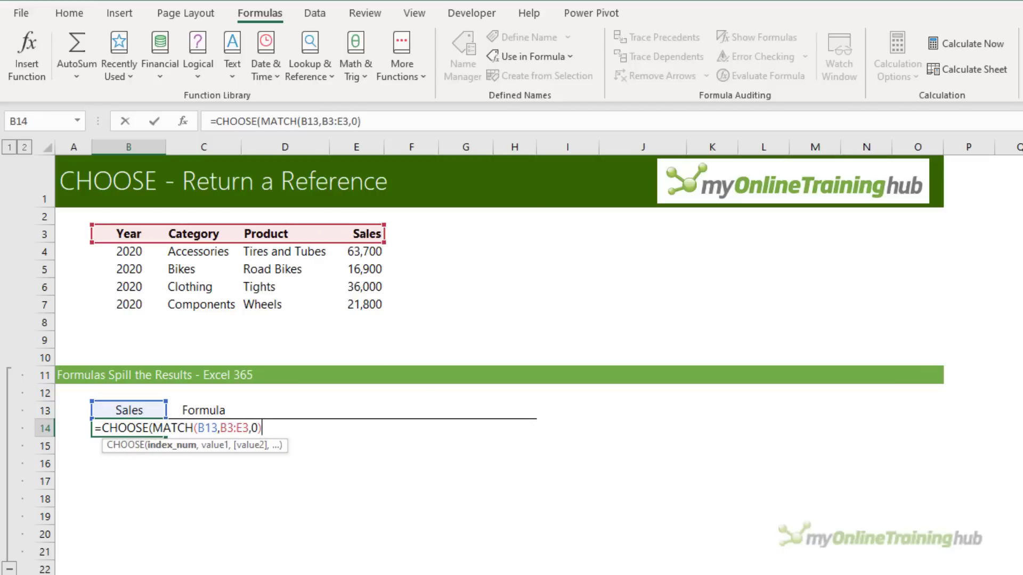
type(",")
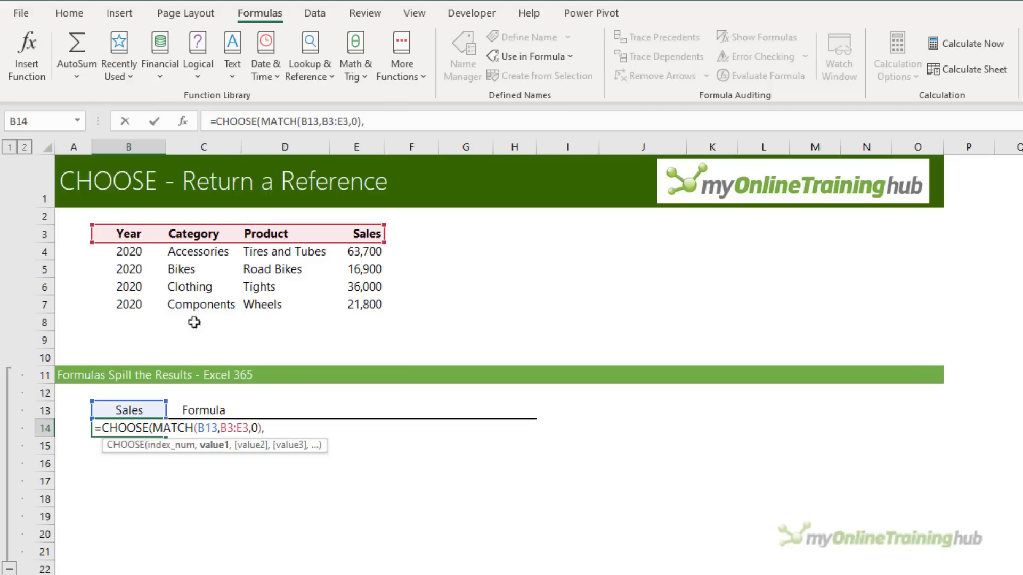
- Complete the CHOOSE formula in B14 with the value ranges B4:B7, C4:C7, D4:D7 and E4:E7, and enter it
left_click_drag(138, 256, 148, 300)
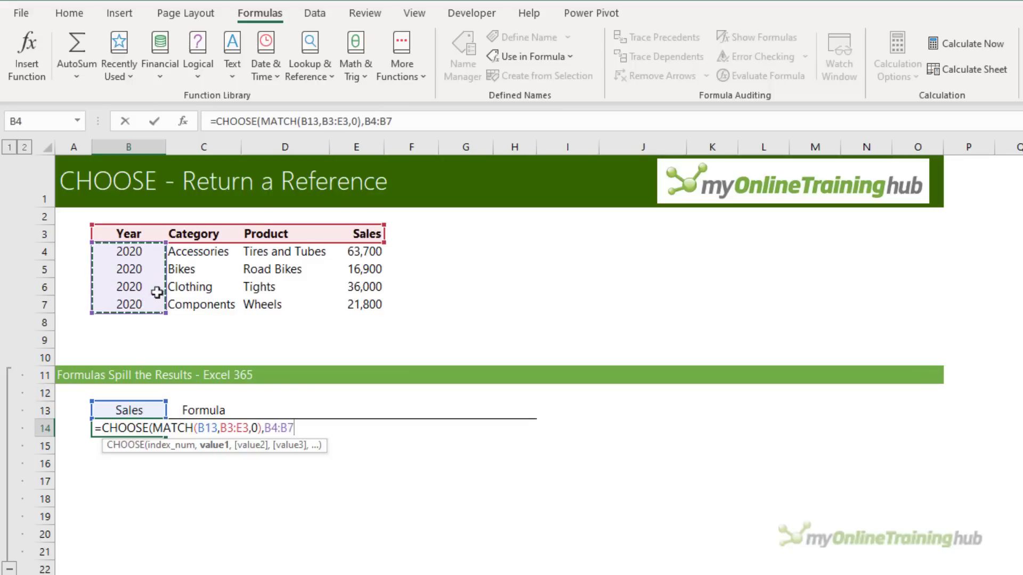
type(",")
left_click_drag(217, 256, 215, 303)
type(",")
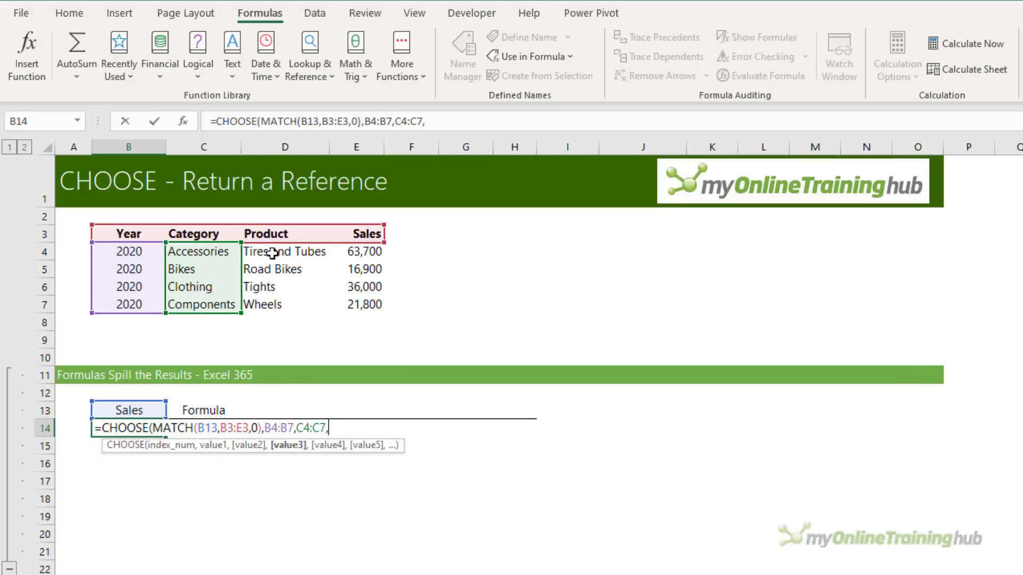
left_click_drag(267, 254, 290, 303)
type(",")
left_click_drag(354, 253, 354, 303)
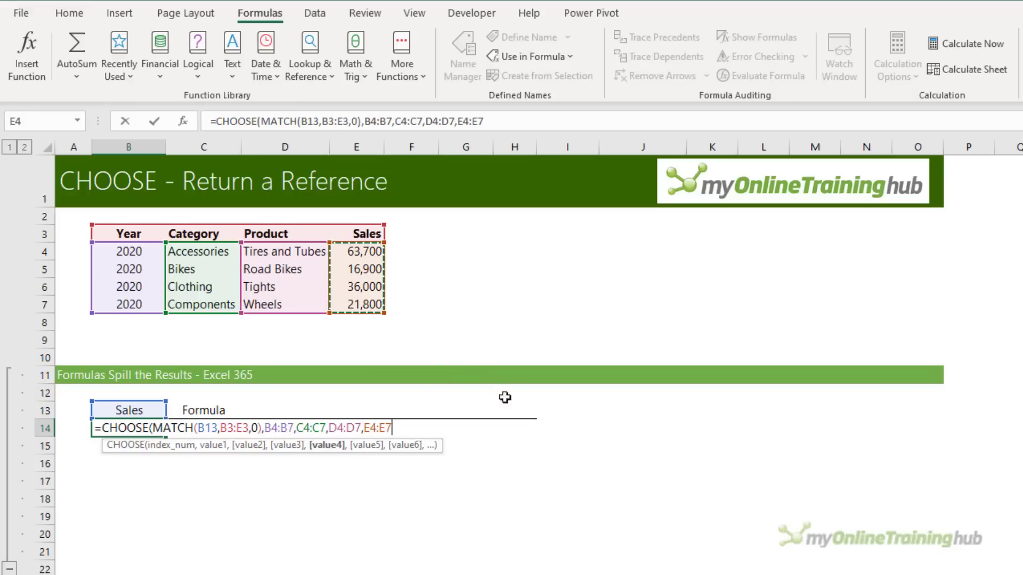
type(")")
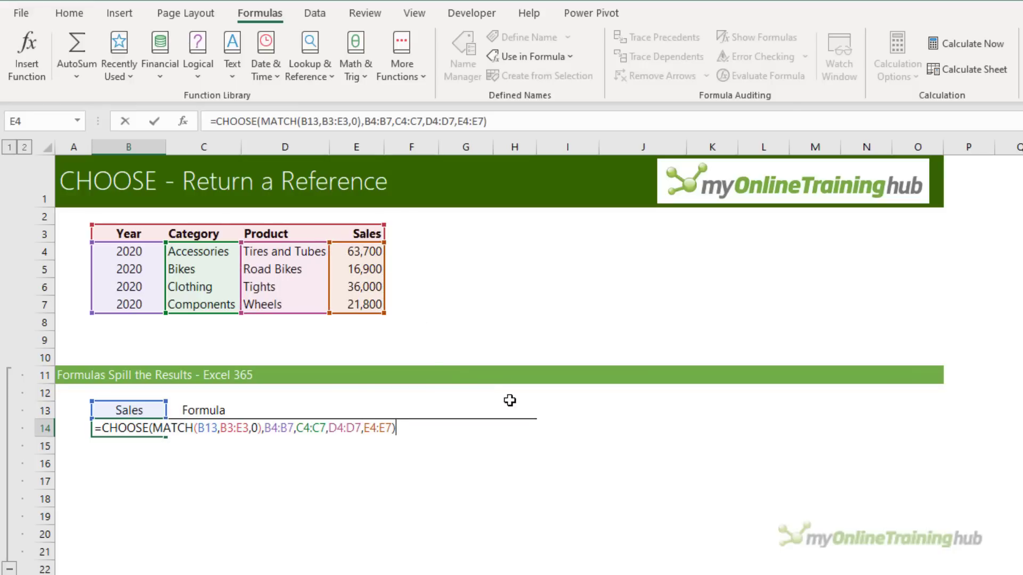
key("Return")
key("Up")
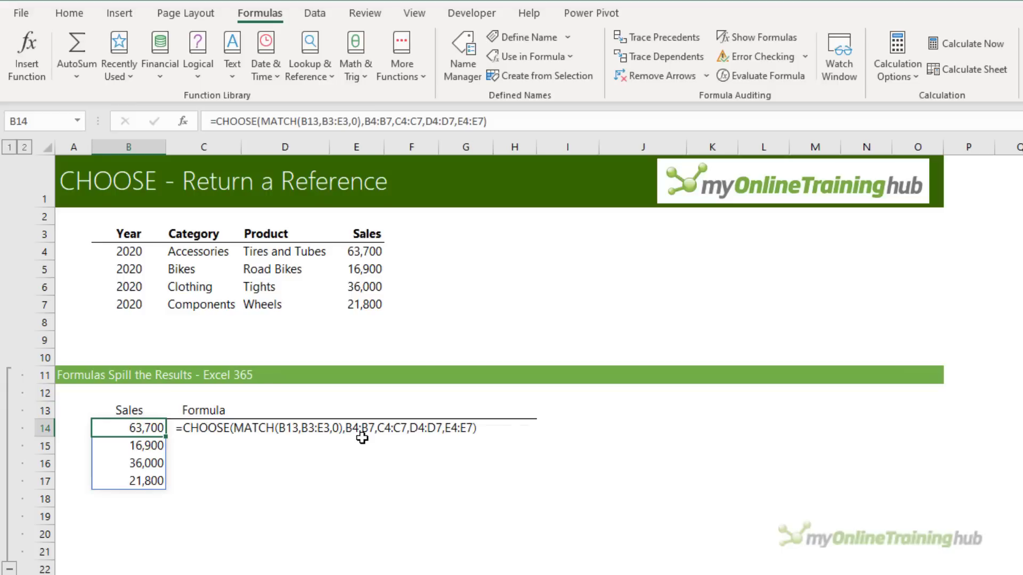
- Test the CHOOSE formula by switching B13 to Category, to Product and back to Sales
left_click(154, 407)
left_click(172, 411)
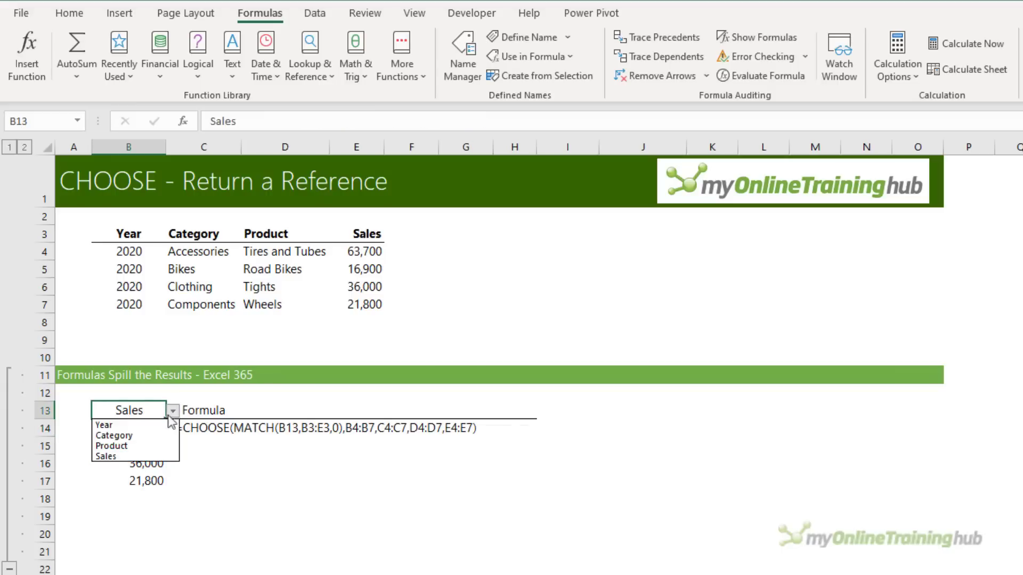
left_click(157, 435)
left_click(173, 411)
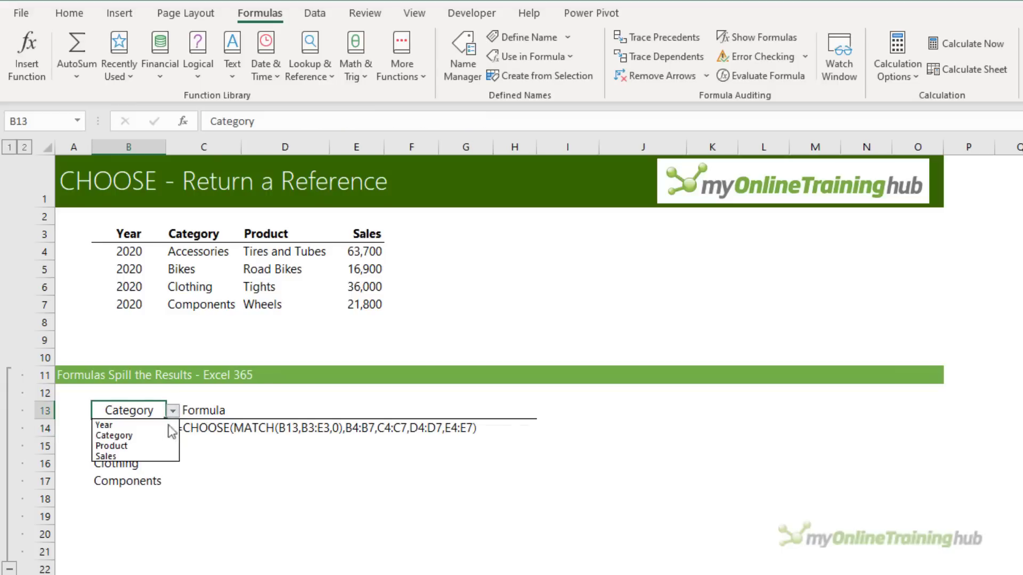
left_click(149, 446)
left_click(173, 411)
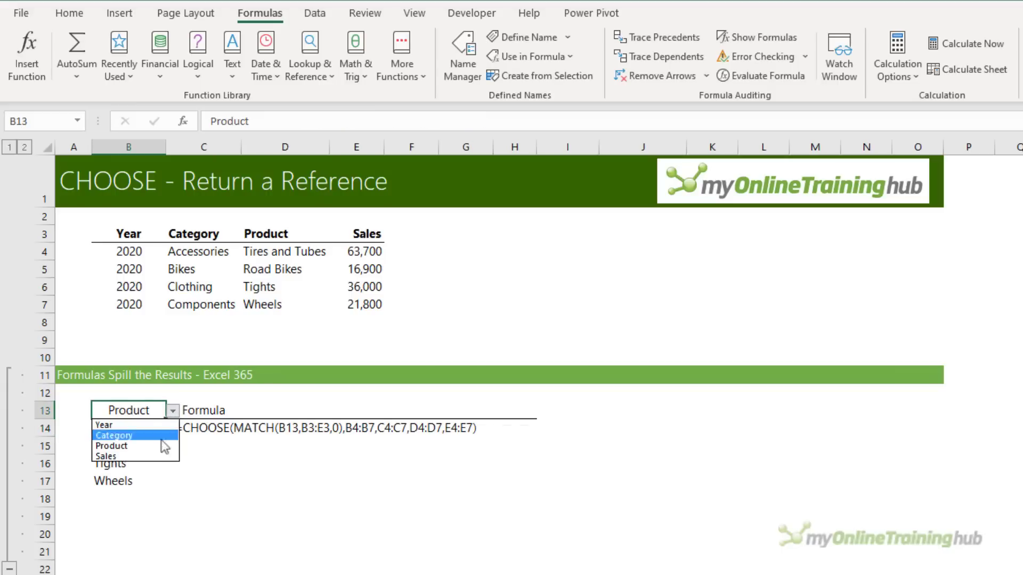
left_click(154, 457)
left_click(141, 429)
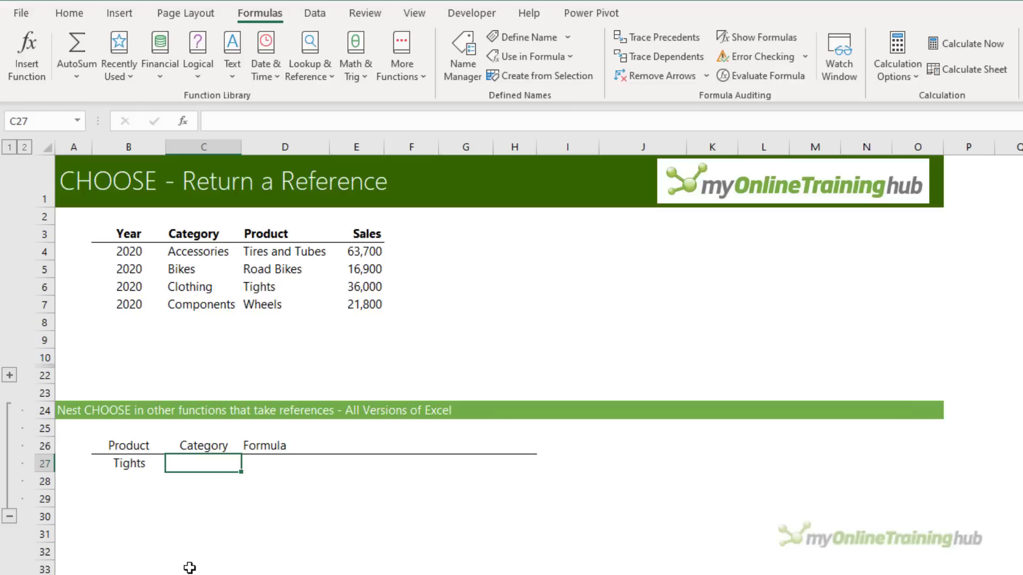
- In C27, begin a VLOOKUP of the product in B27 with a nested CHOOSE using index array {1,2} as the table array
left_click(125, 465)
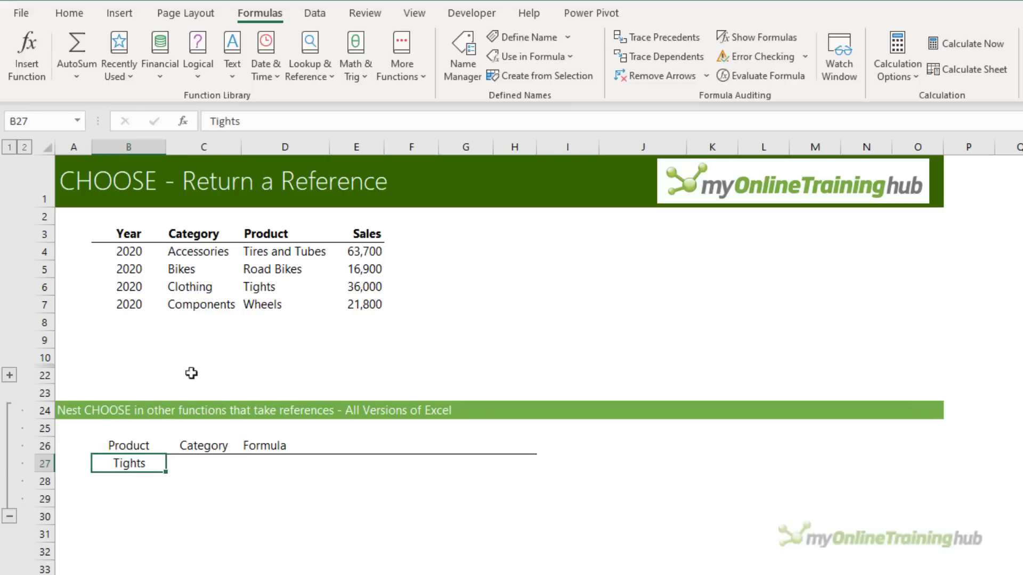
left_click(278, 256)
left_click_drag(277, 256, 271, 305)
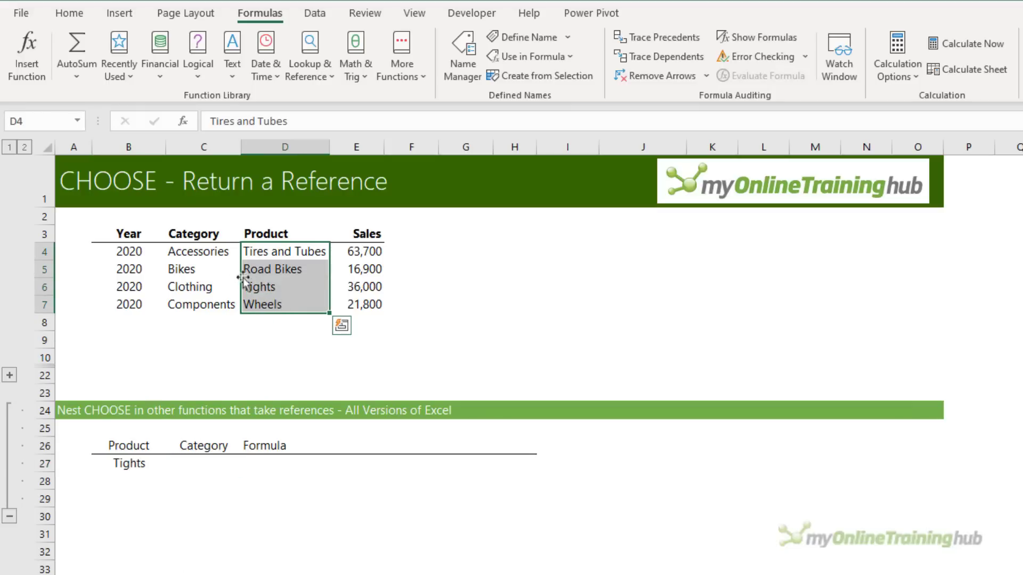
left_click_drag(202, 251, 205, 301)
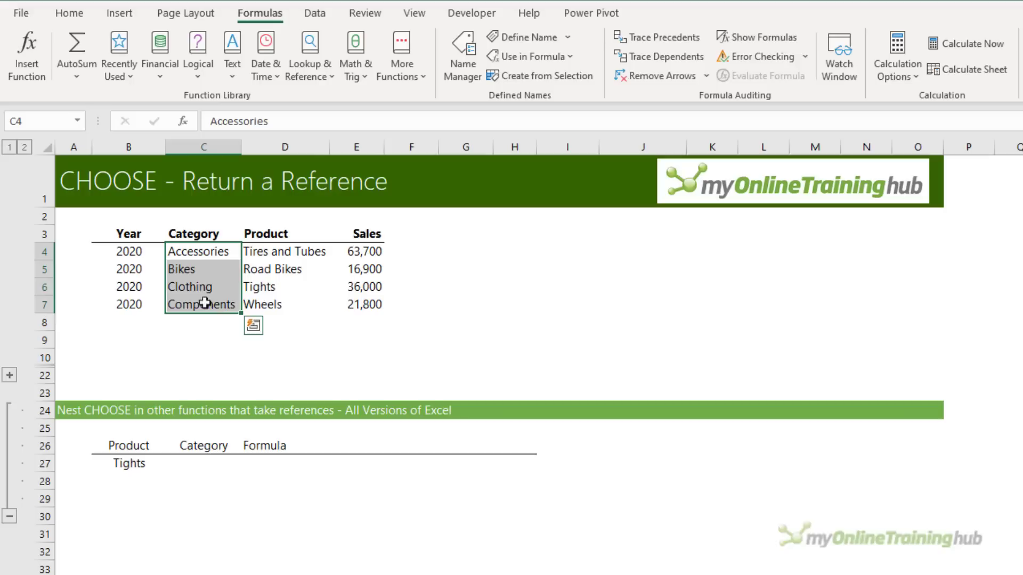
left_click(210, 464)
type("=vl")
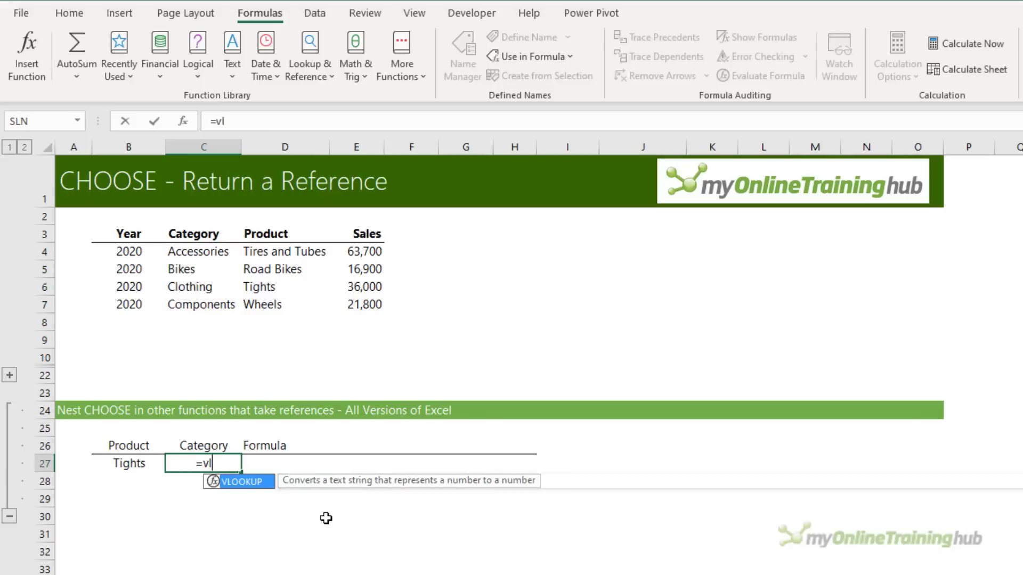
key("Tab")
left_click(143, 465)
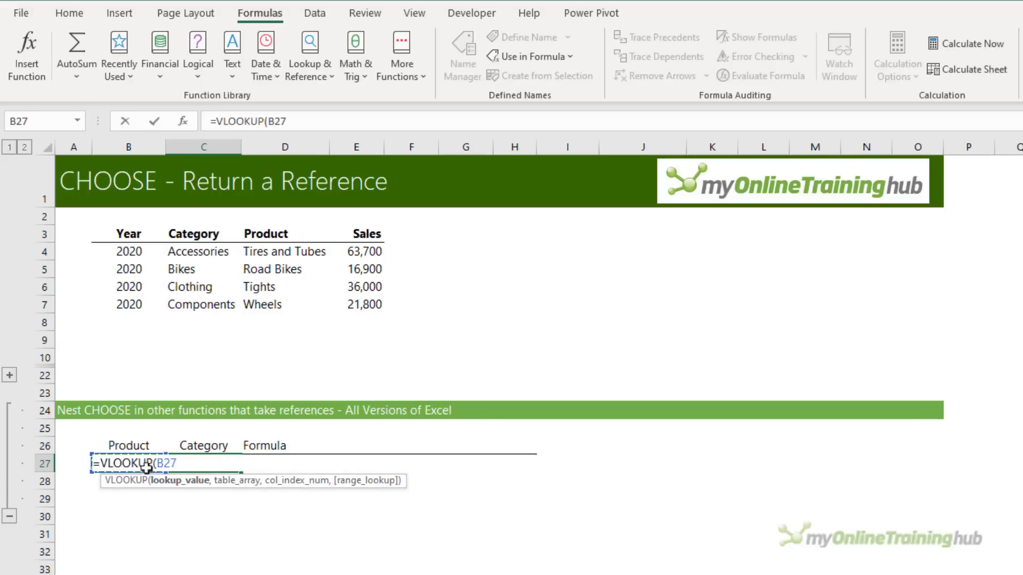
type(",")
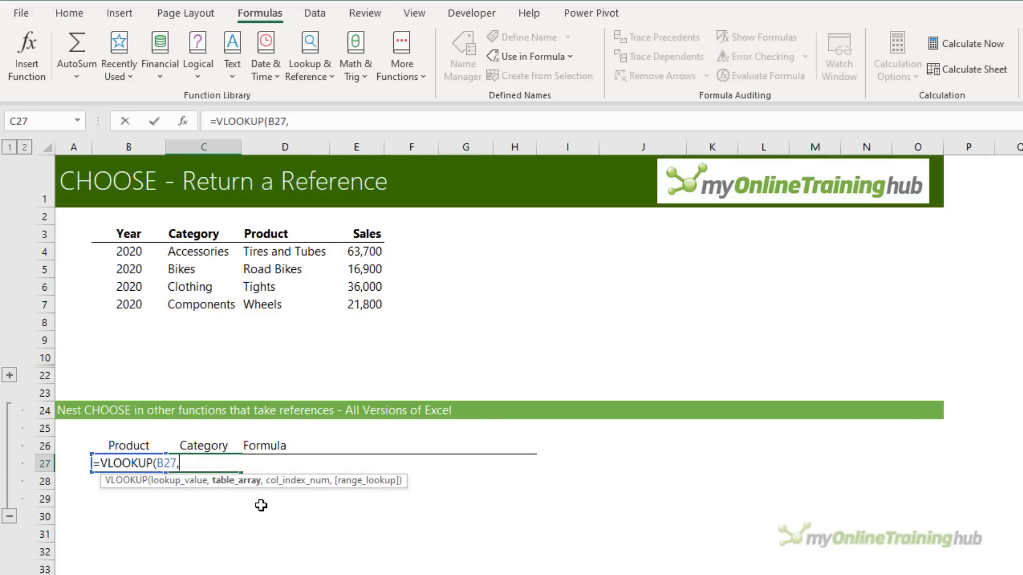
type("choo")
key("Tab")
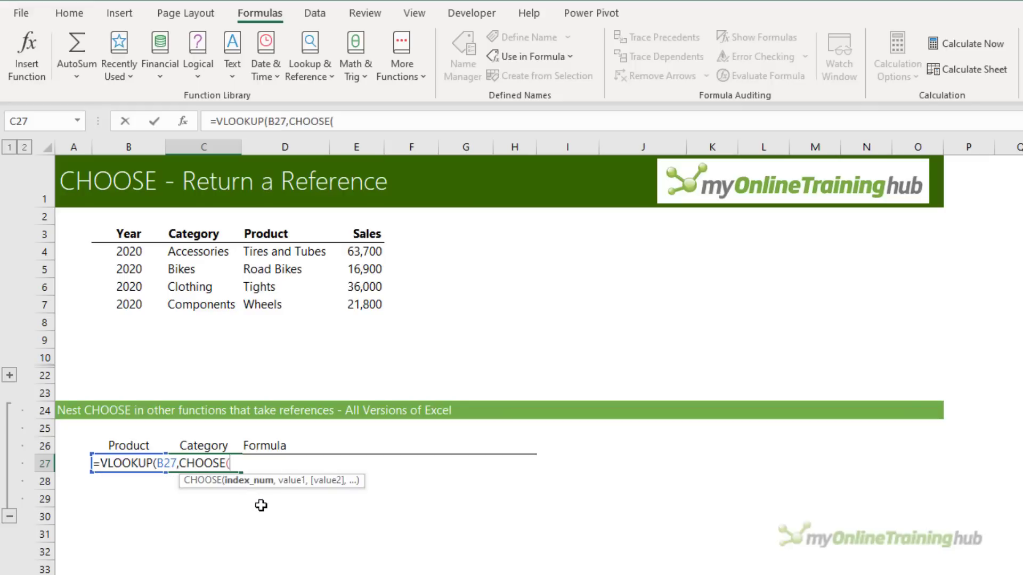
type("{1,2},")
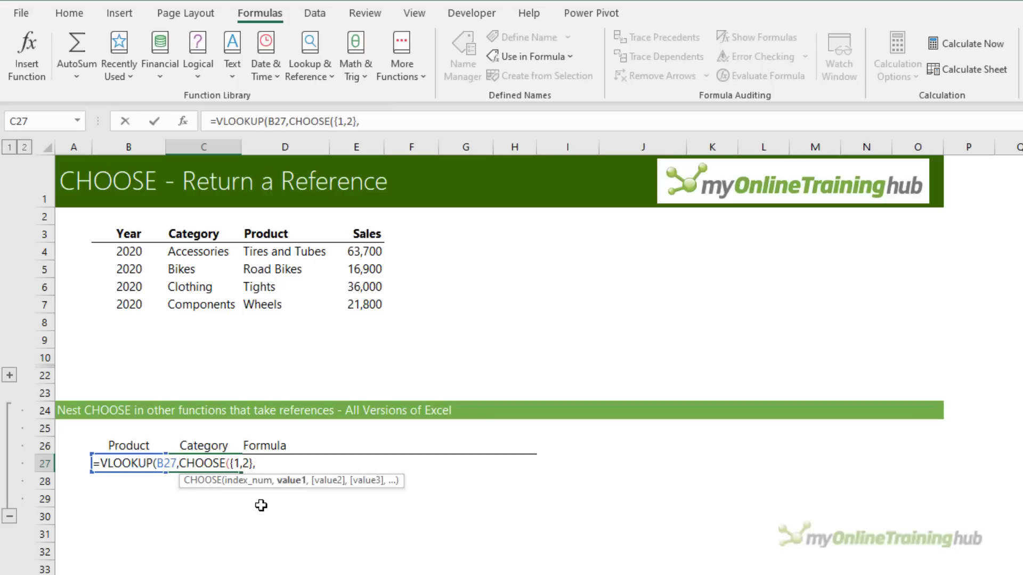
- Complete the C27 formula with CHOOSE ranges D4:D7 and C4:C7, column index 2 and range lookup 0, and check it against the source table
left_click_drag(261, 255, 262, 302)
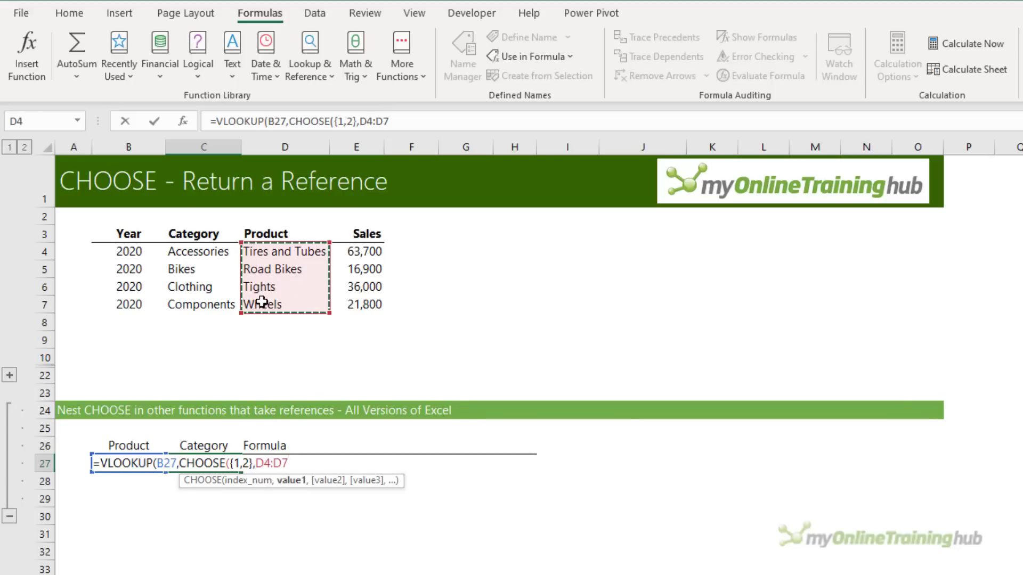
type(",")
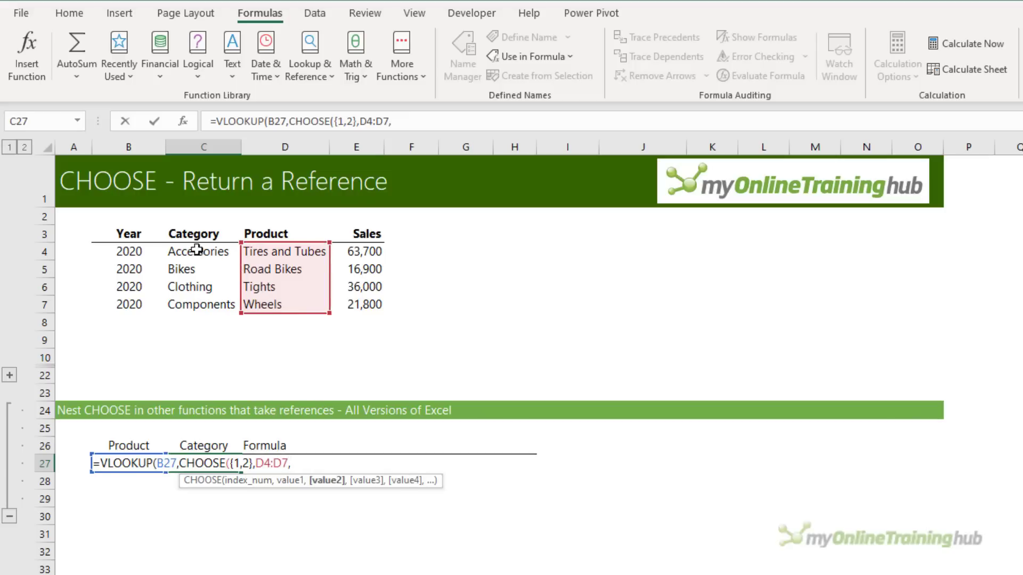
left_click_drag(201, 254, 233, 301)
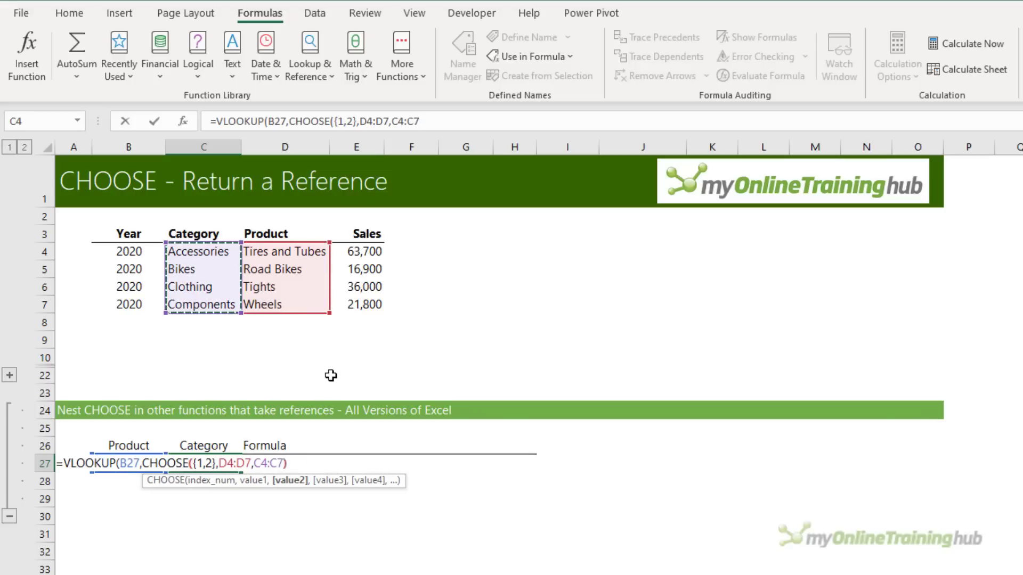
type(")")
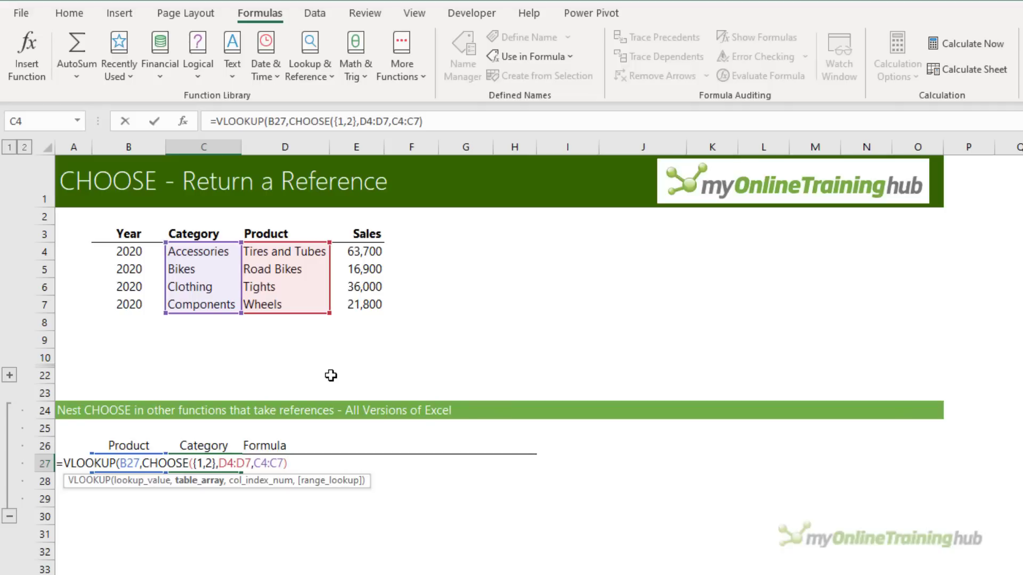
type(",")
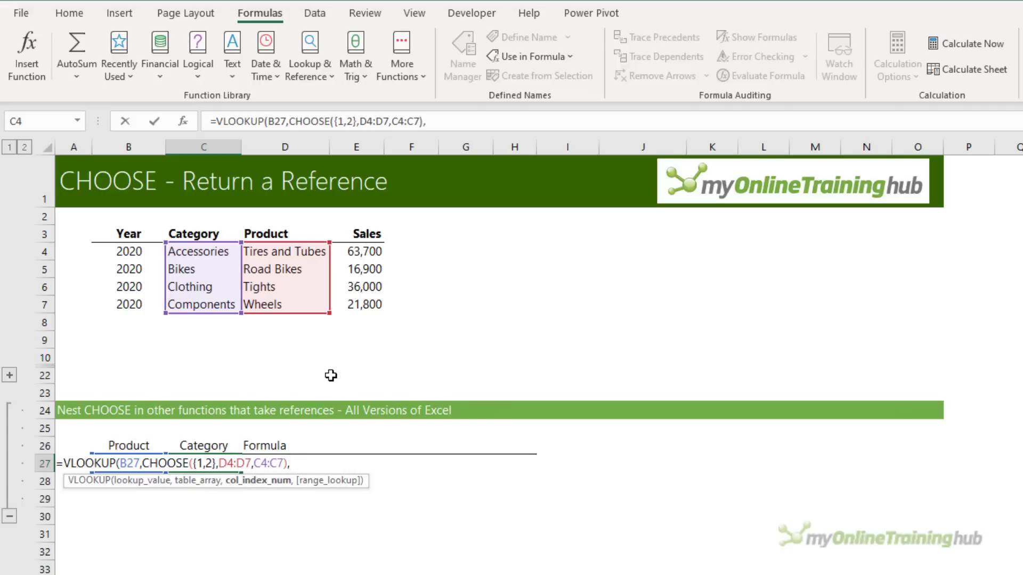
type("2,0")
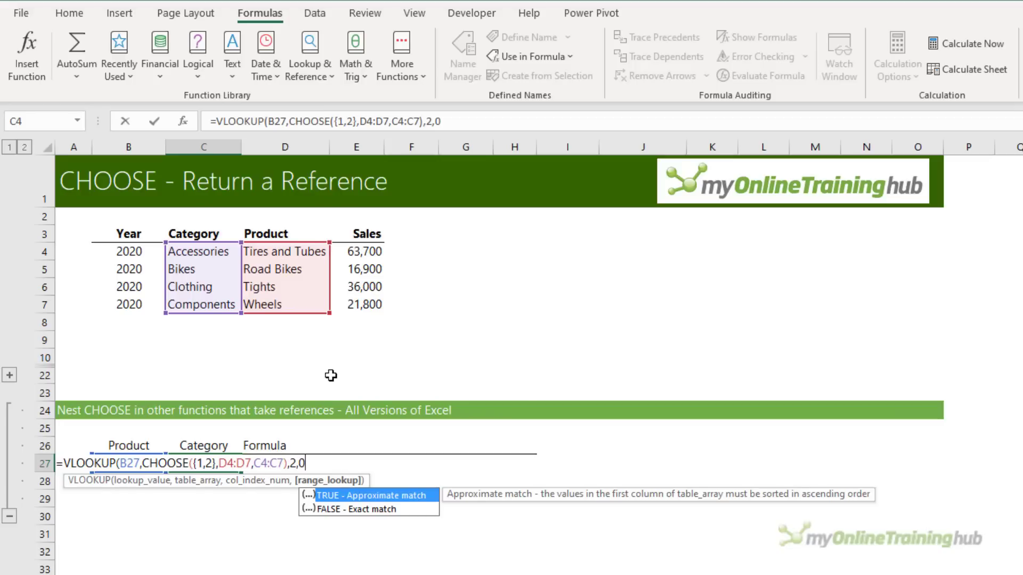
type(")")
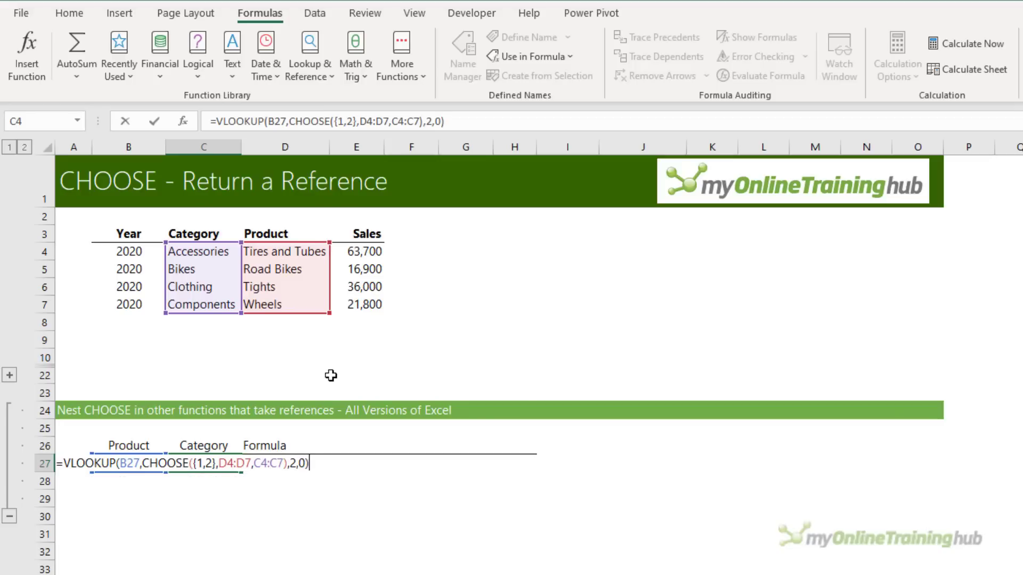
key("Return")
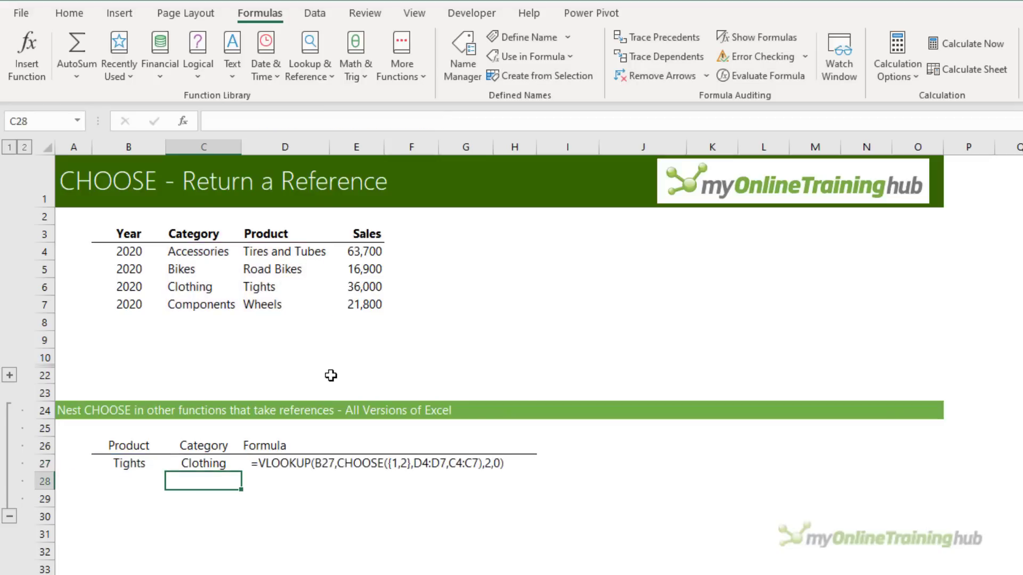
key("Up")
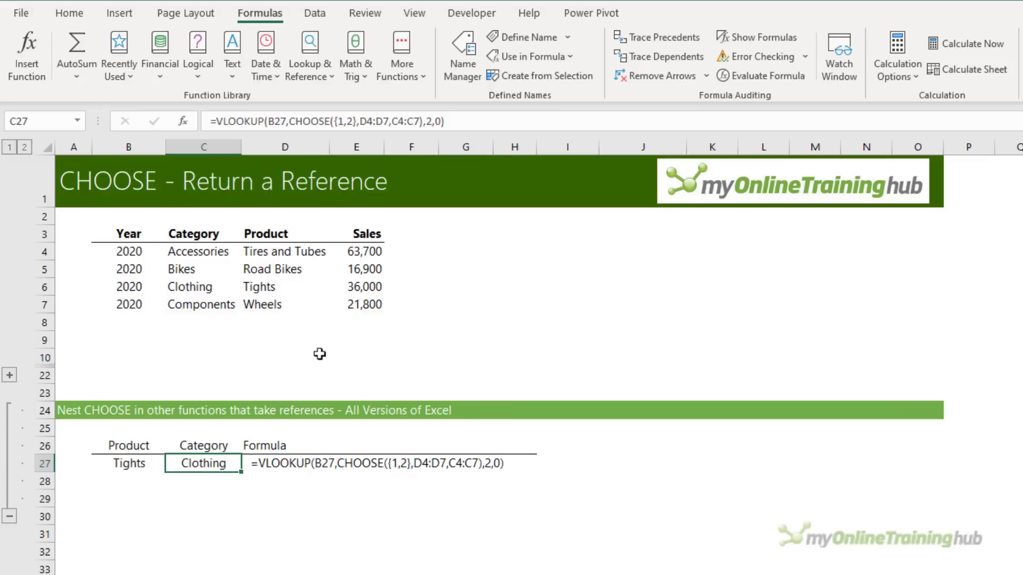
left_click_drag(290, 289, 285, 304)
left_click(196, 286)
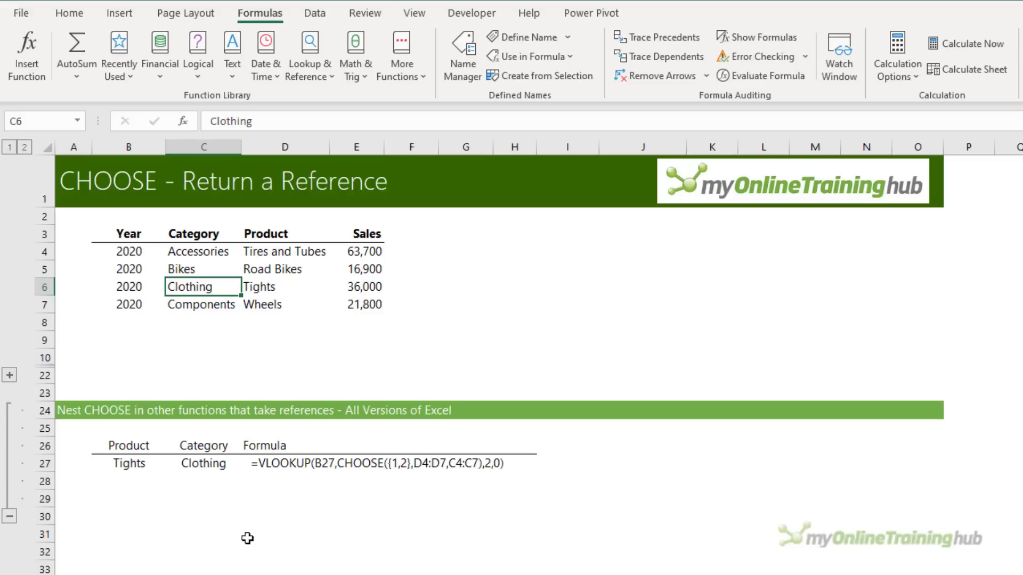
left_click(210, 465)
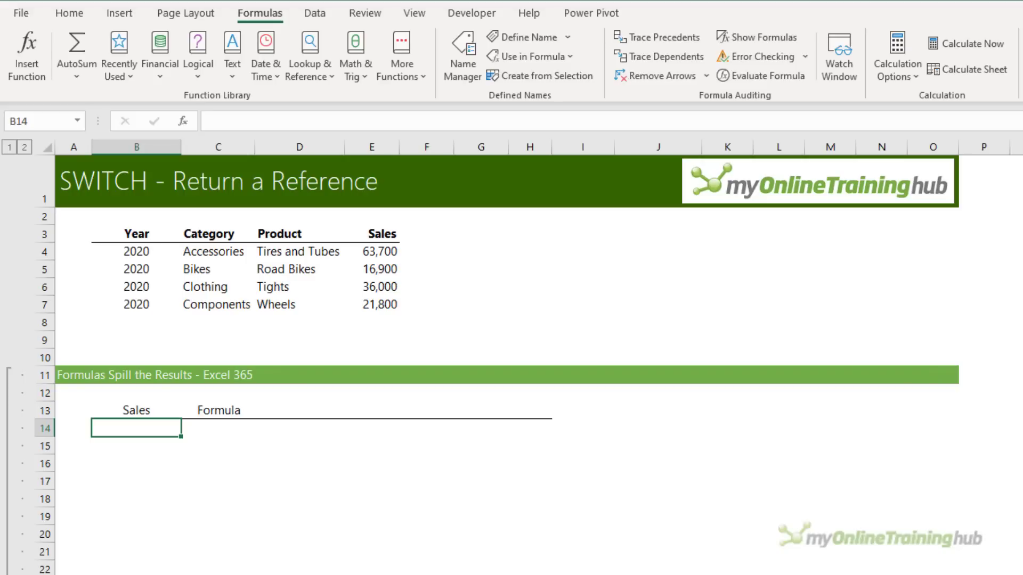
- Check the heading list in B13 of the SWITCH sheet and begin a SWITCH formula in B14 with B13 as the expression
left_click(136, 410)
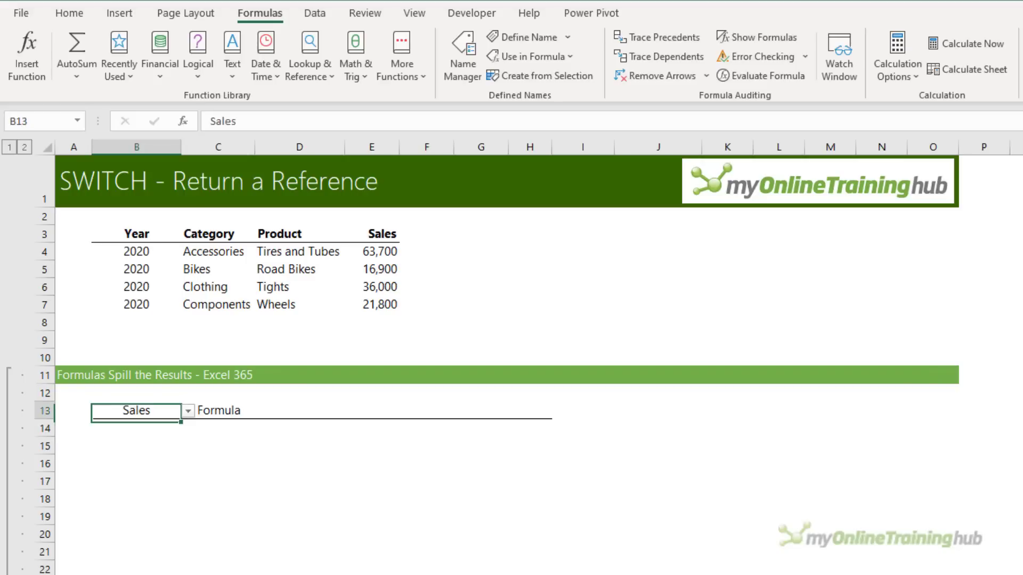
left_click(188, 411)
left_click(188, 411)
left_click(151, 426)
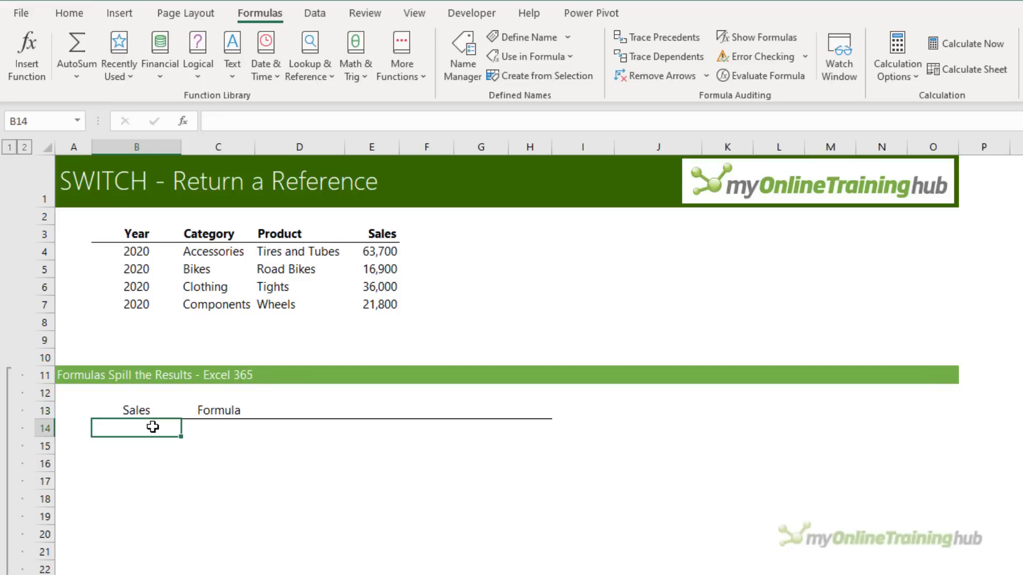
type("=swi")
key("Tab")
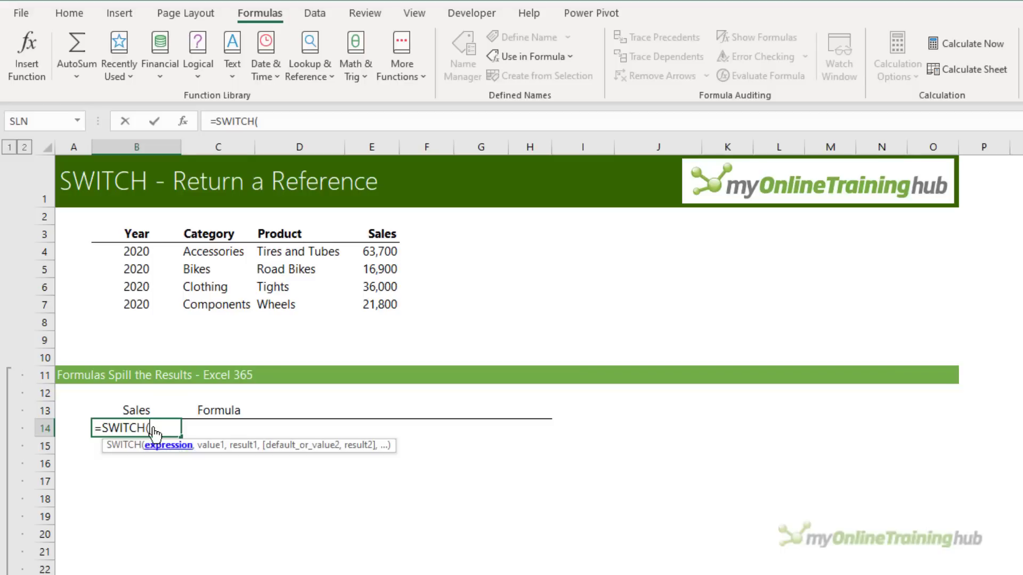
left_click(140, 410)
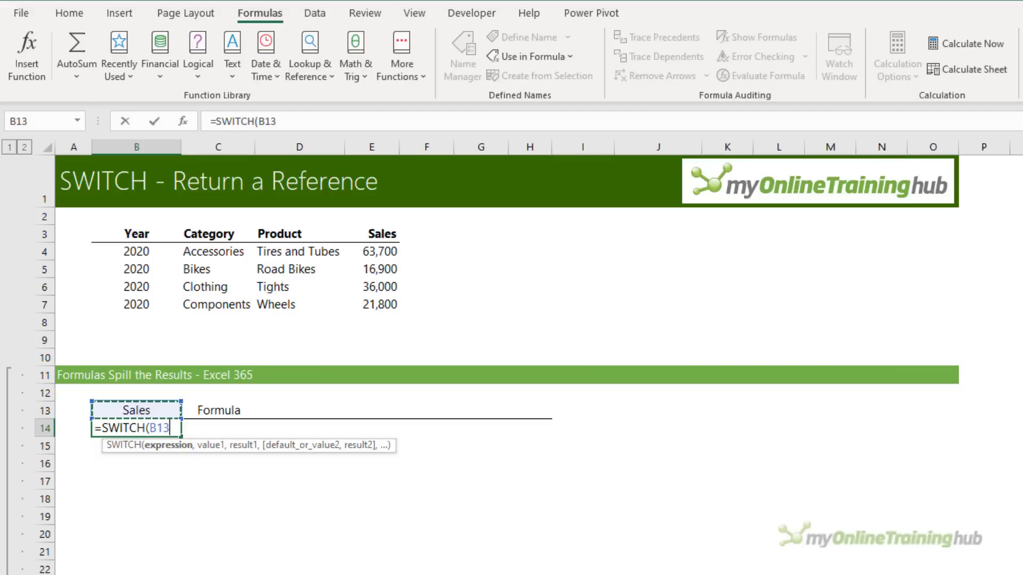
type(",")
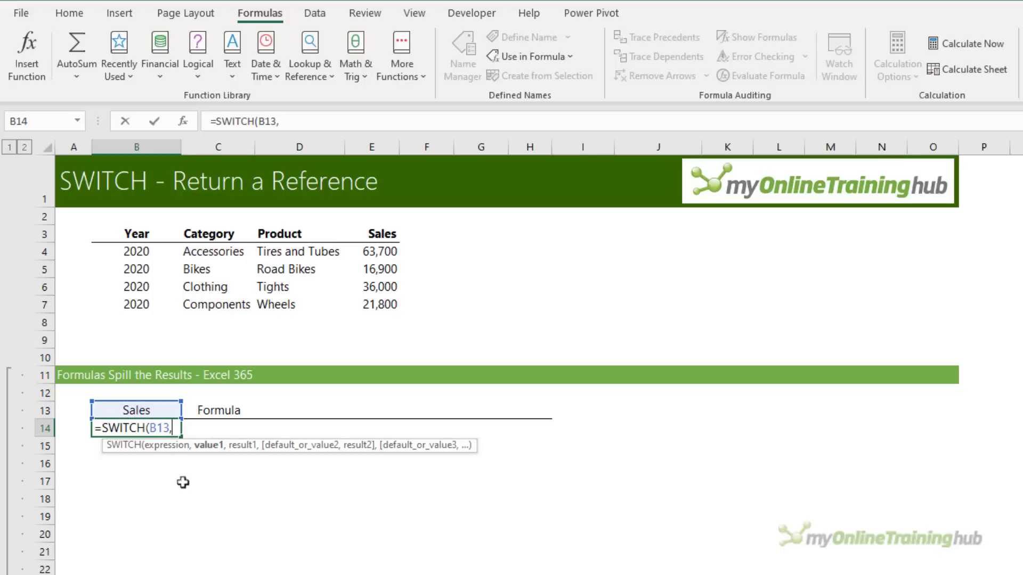
- Add two value/result pairs to the SWITCH formula: B3 with B4:B7, and C3 with C4:C7
left_click(149, 234)
type(",")
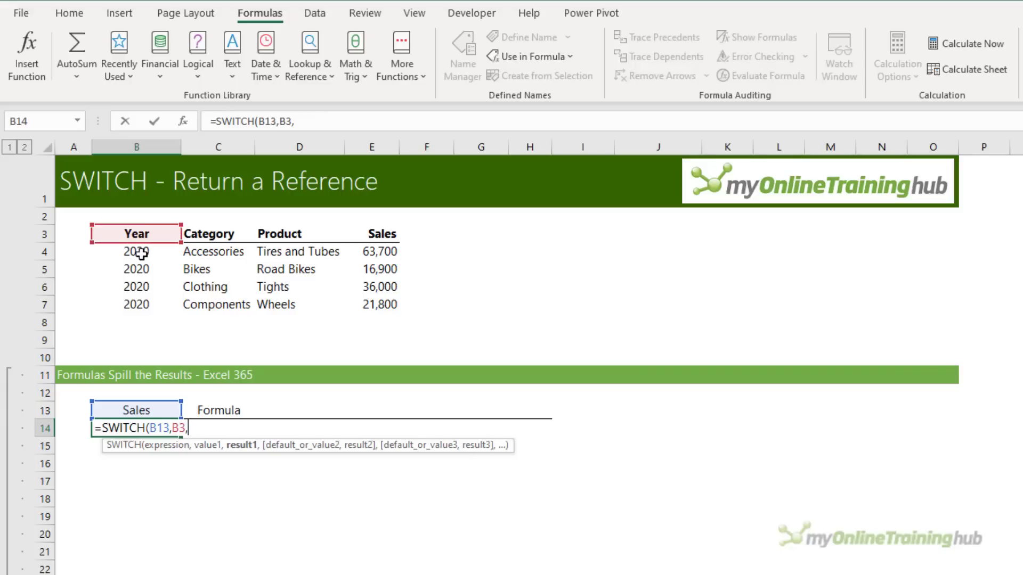
left_click_drag(142, 252, 156, 291)
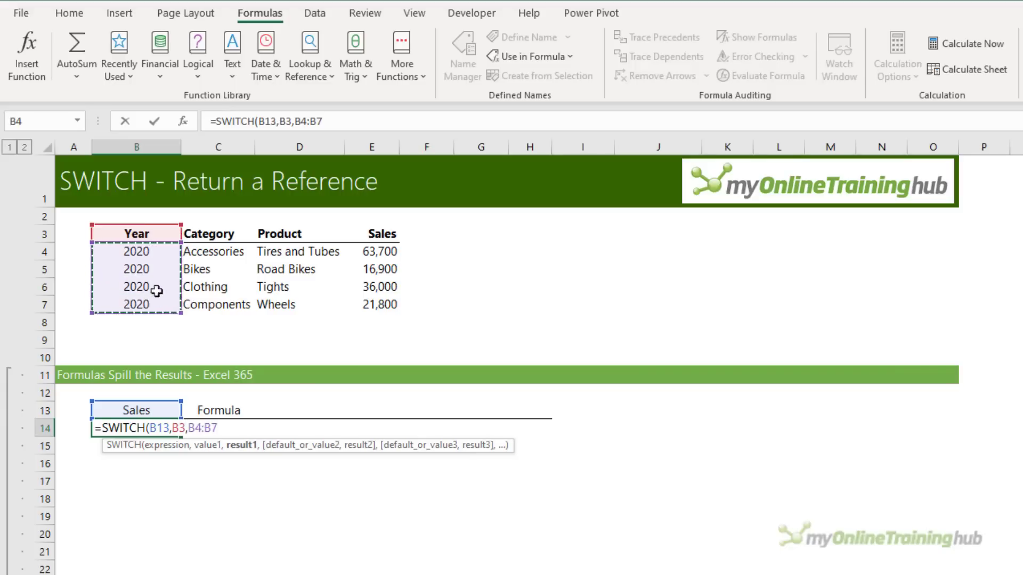
type(",")
left_click(205, 234)
type(",")
left_click_drag(202, 251, 215, 304)
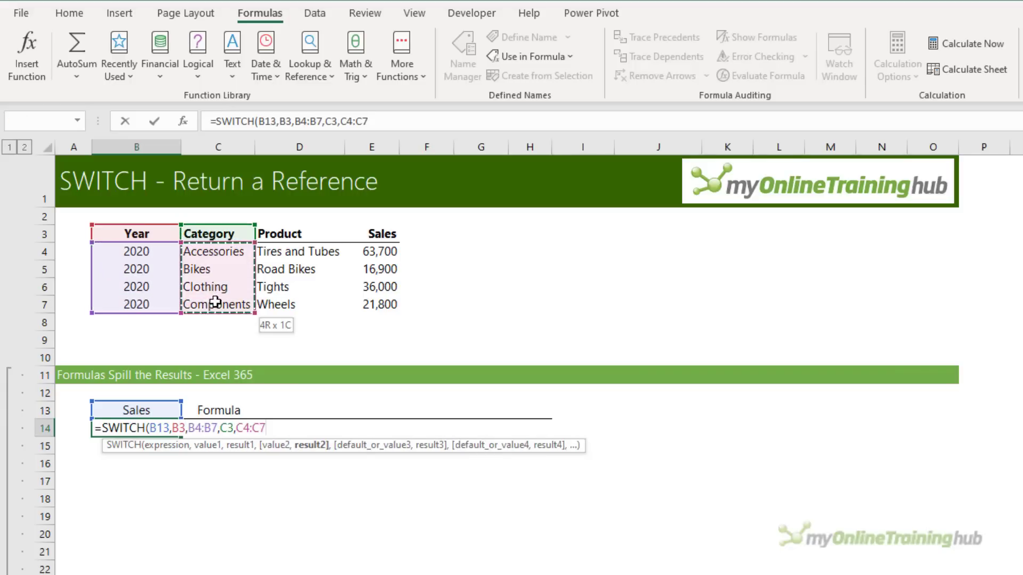
- Complete the SWITCH formula in B14 with the pairs D3 with D4:D7 and E3 with E4:E7, and enter it
type(",")
left_click(299, 235)
type(",")
left_click_drag(307, 249, 320, 305)
type(",")
left_click(376, 234)
type(",")
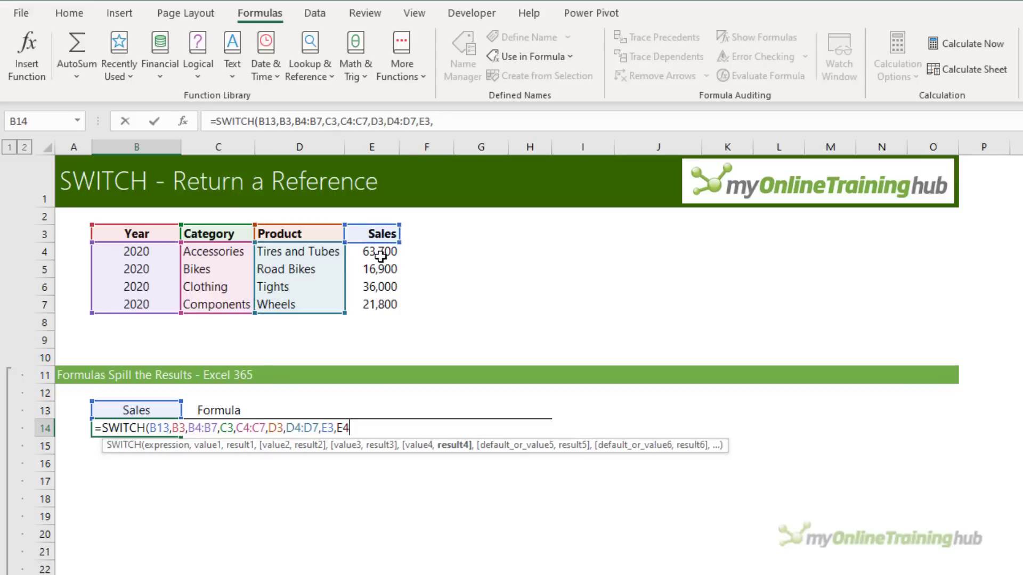
left_click_drag(378, 248, 385, 309)
type(")")
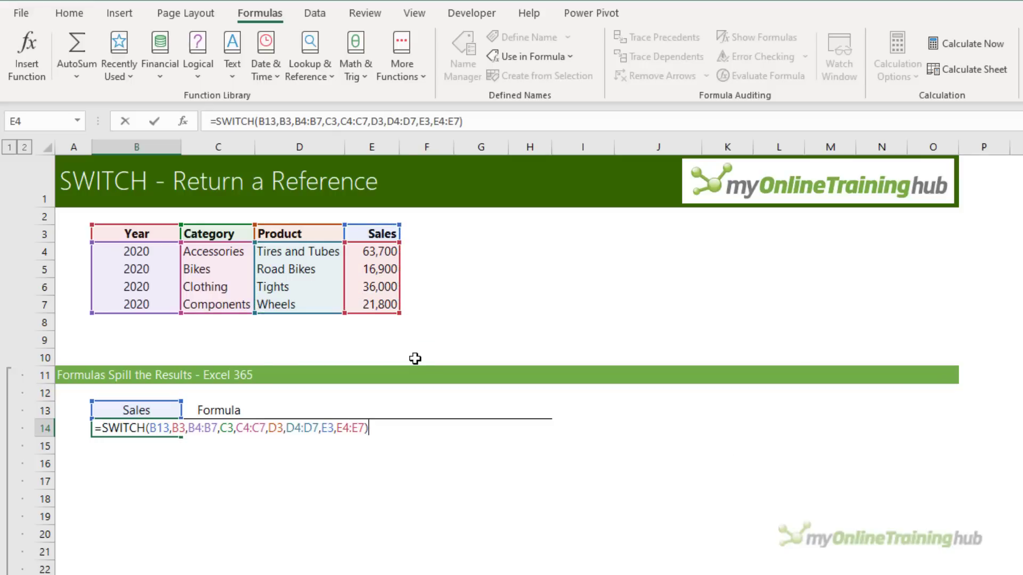
key("Return")
key("Up")
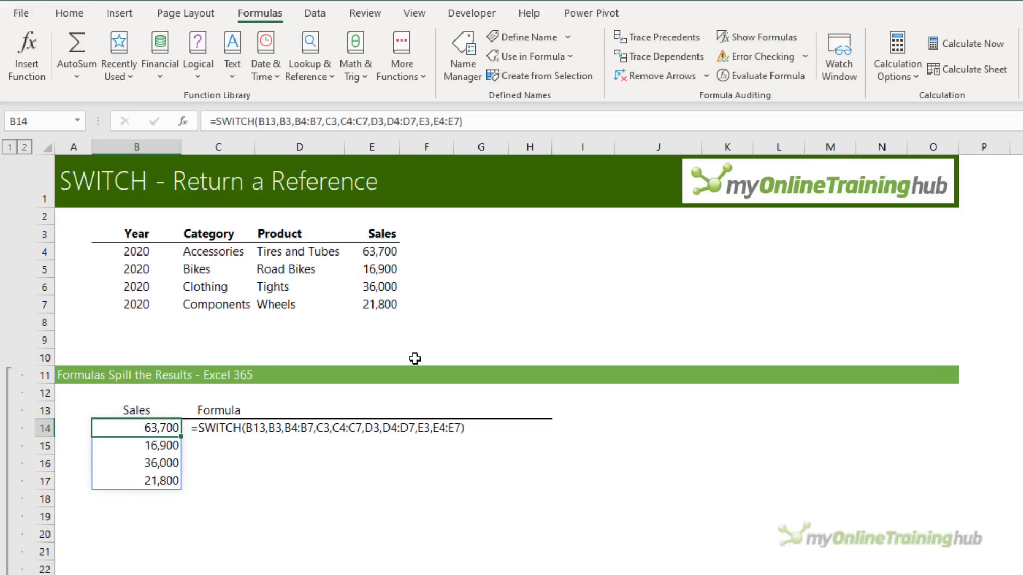
- Test the SWITCH formula by changing B13 to Category, to Product and back to Sales
left_click(173, 410)
left_click(188, 411)
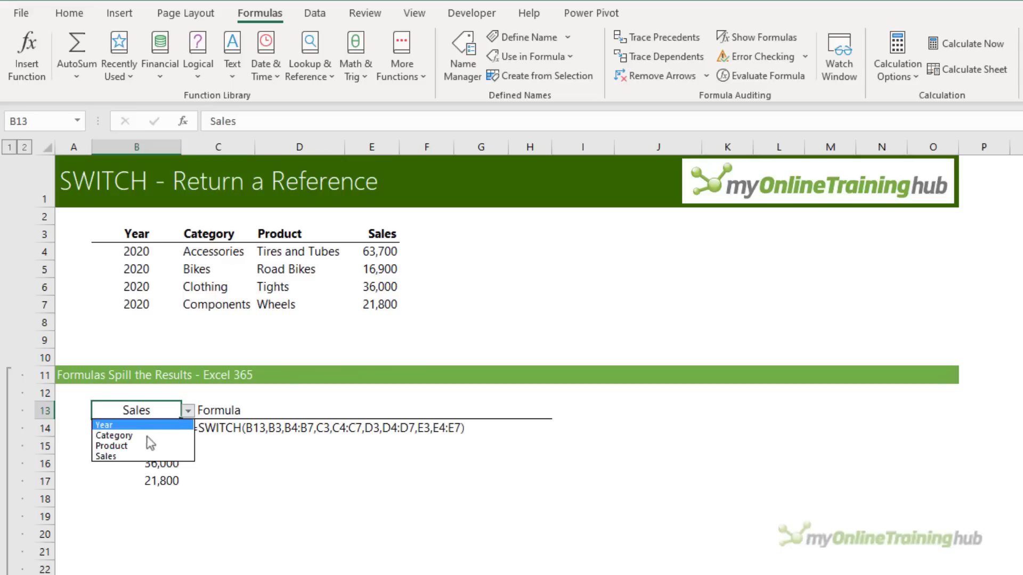
left_click(148, 436)
left_click(187, 410)
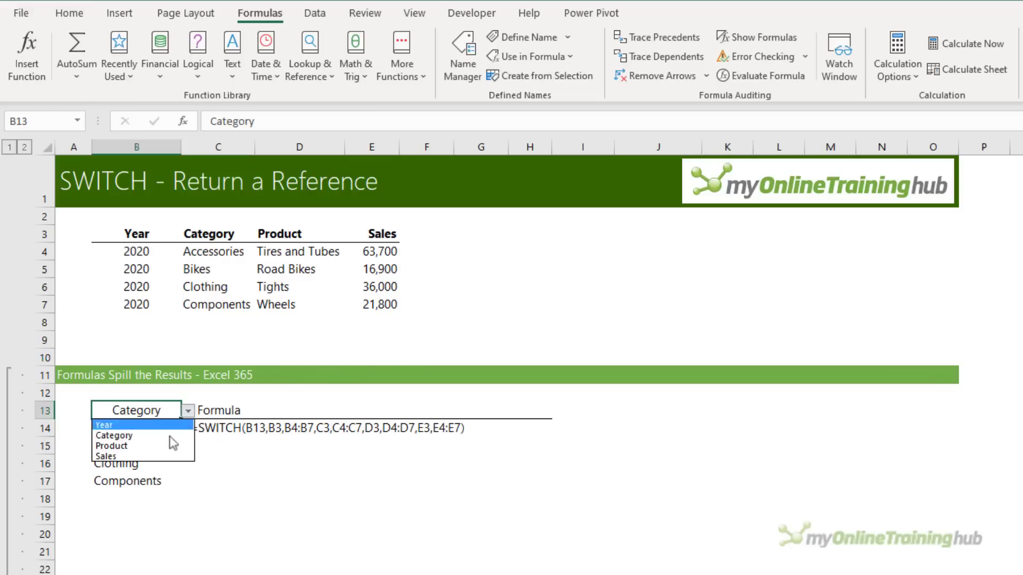
left_click(172, 446)
left_click(187, 410)
left_click(159, 457)
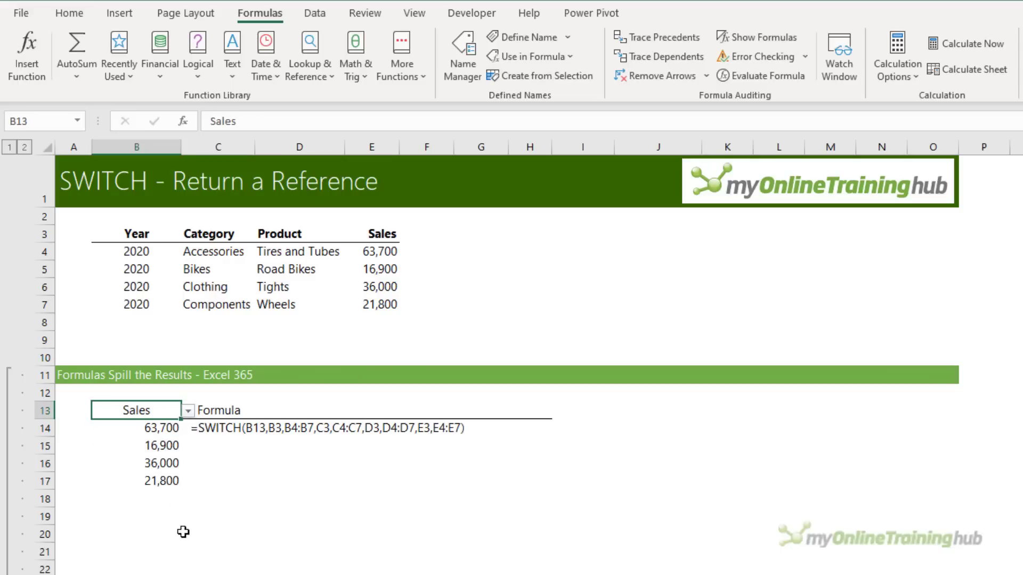
- Copy the SWITCH expression from B14 and nest it inside a SUM formula in B19
key("Down")
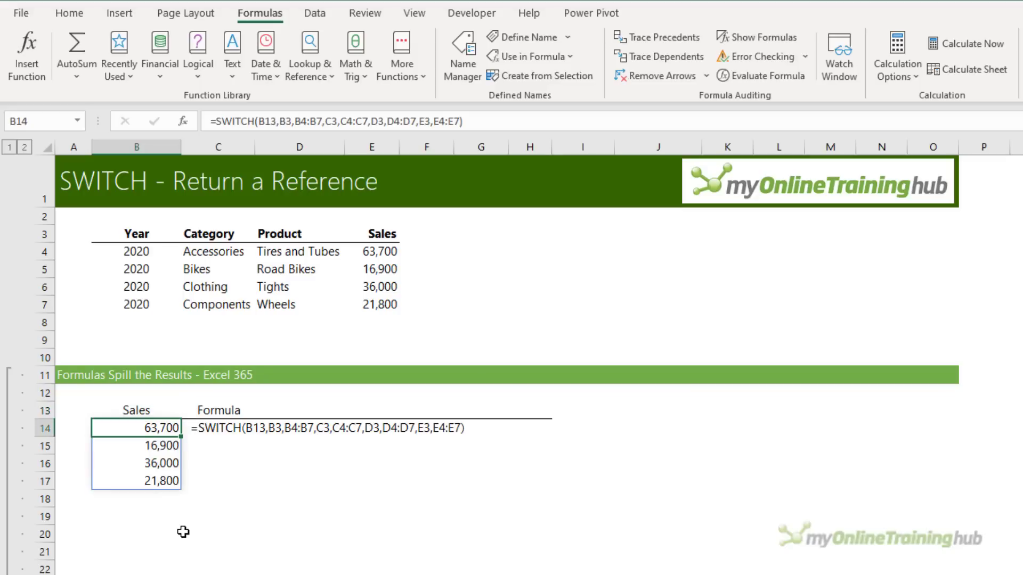
left_click_drag(463, 121, 215, 121)
key("ctrl+c")
key("Escape")
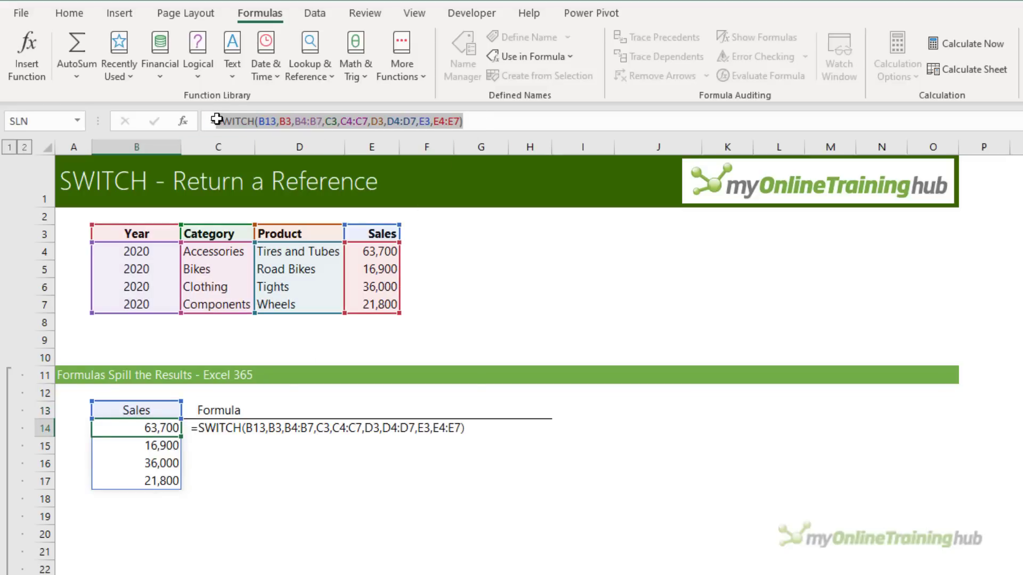
left_click(120, 515)
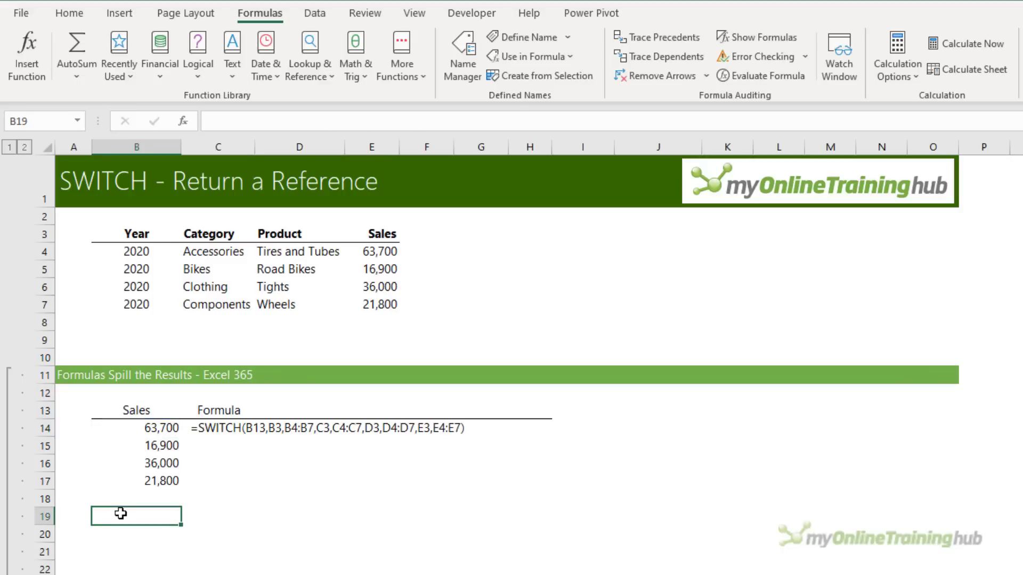
type("=SUM(")
key("ctrl+v")
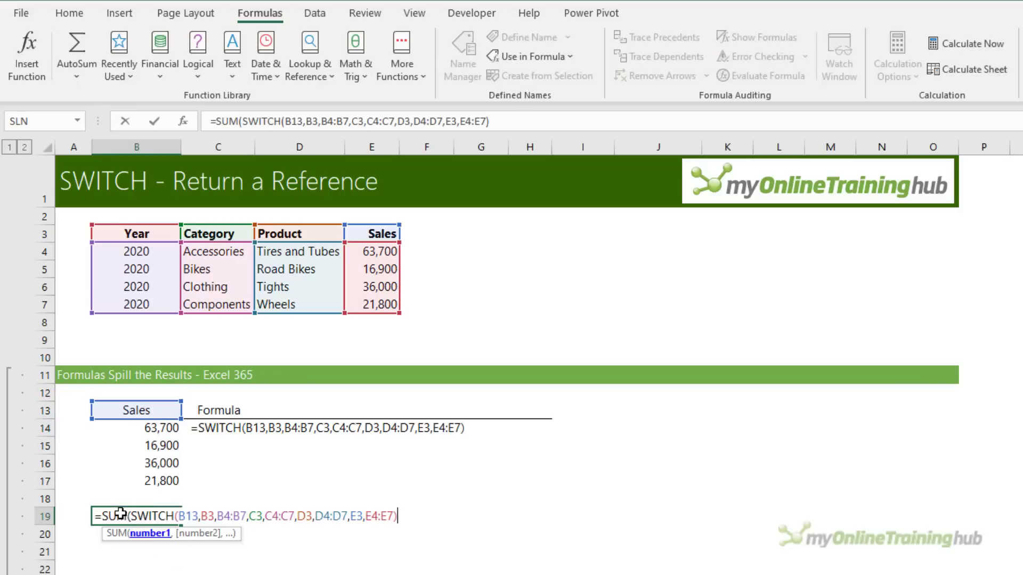
type(")")
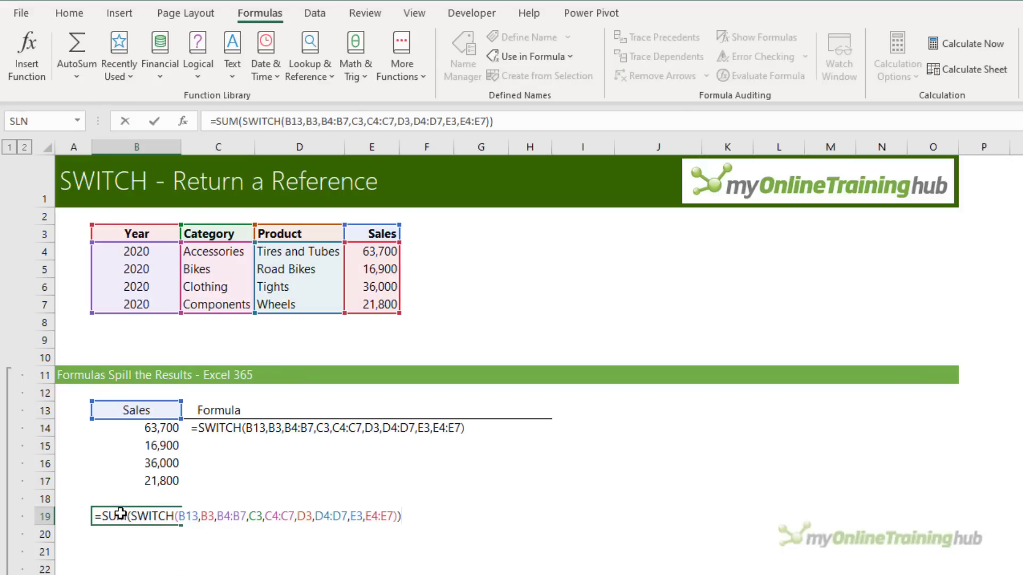
key("ctrl+Return")
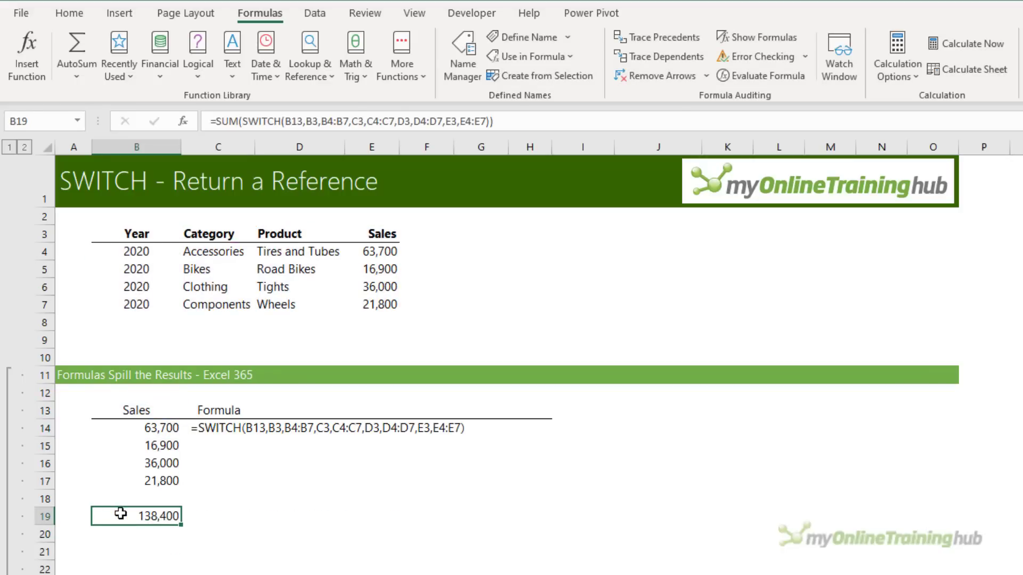
key("Up")
key("Up")
key("Up")
key("Up")
key("Up")
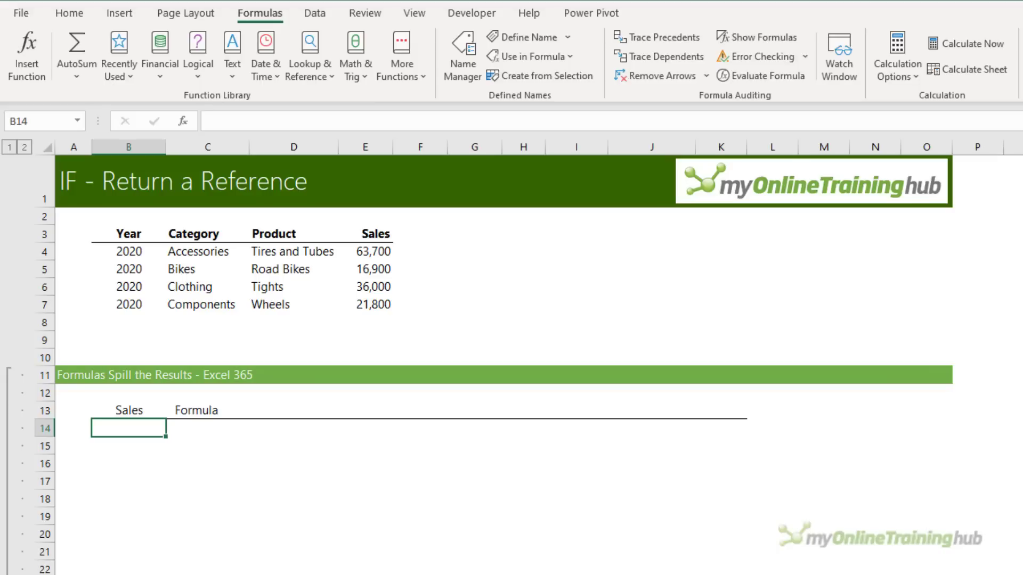
- In B14 of the IF sheet, begin an IF formula that returns B4:B7 when B13 equals "Year"
left_click(129, 411)
left_click(172, 412)
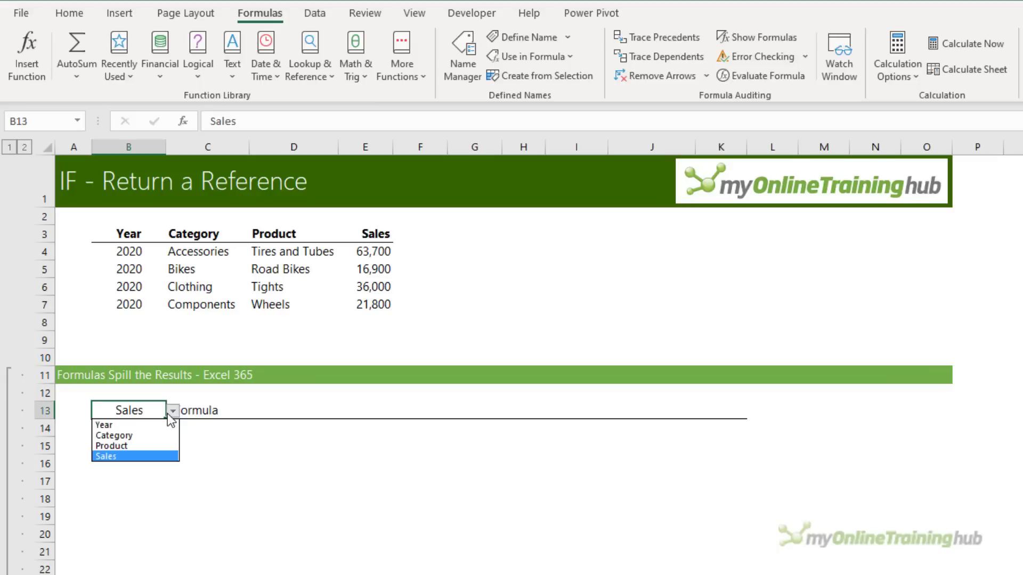
left_click(173, 411)
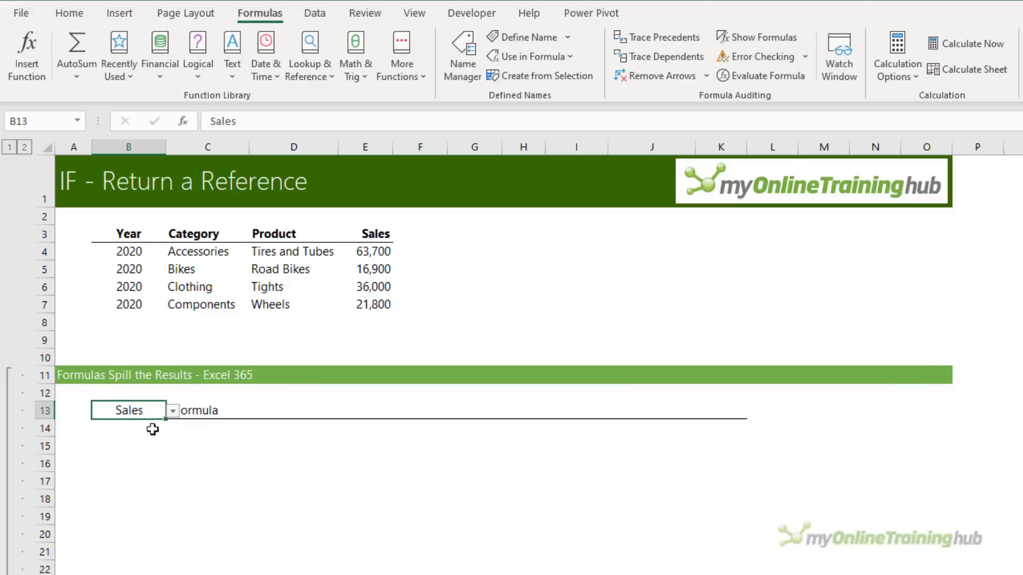
left_click(153, 427)
type("=i")
key("Tab")
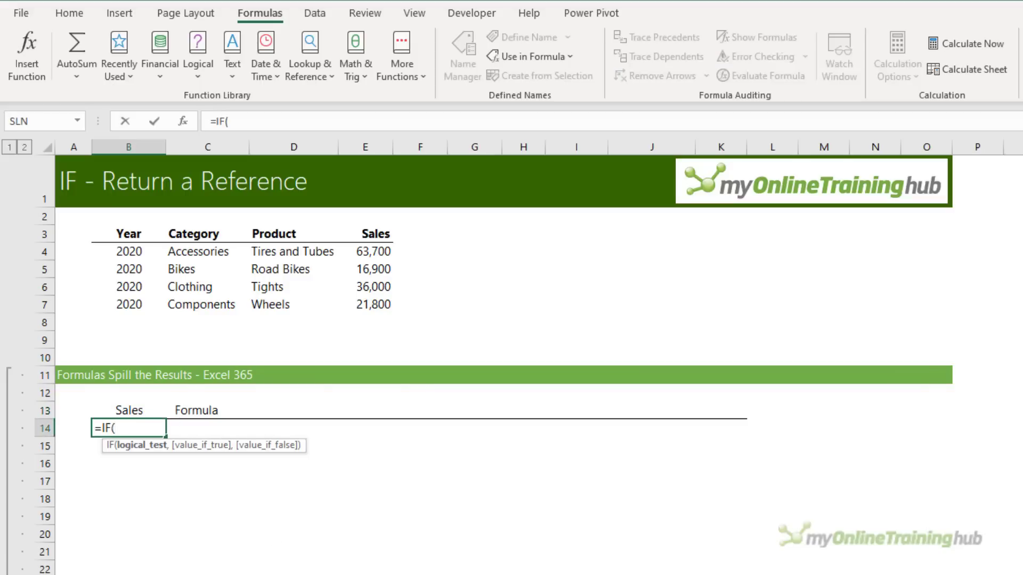
left_click(138, 409)
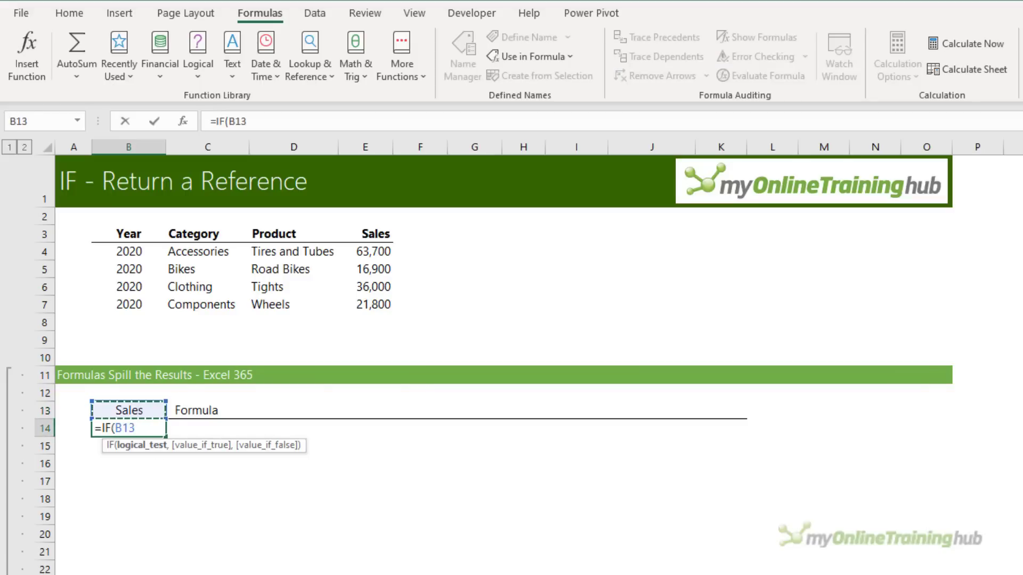
type("=\"Year\",")
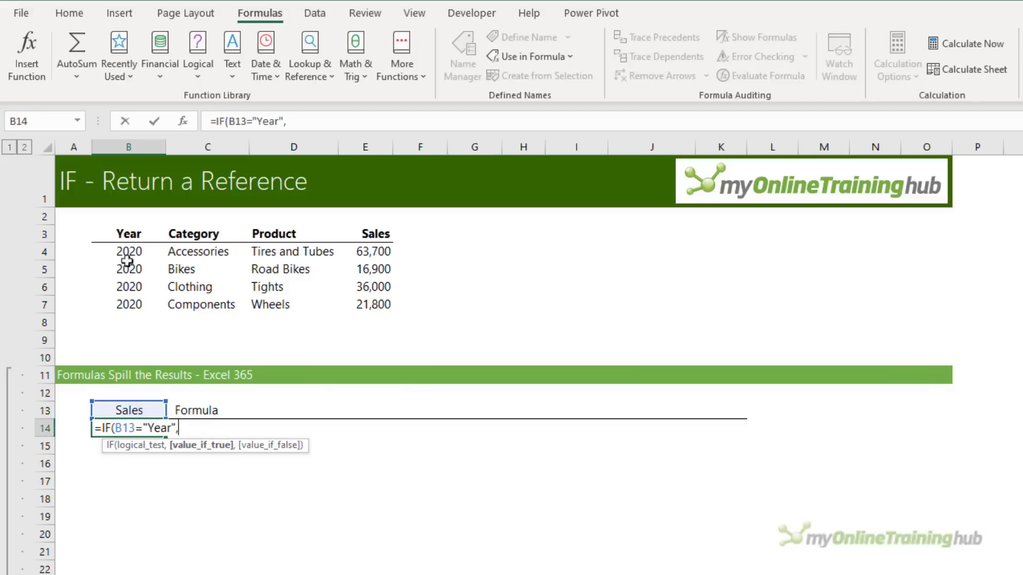
left_click_drag(128, 253, 129, 306)
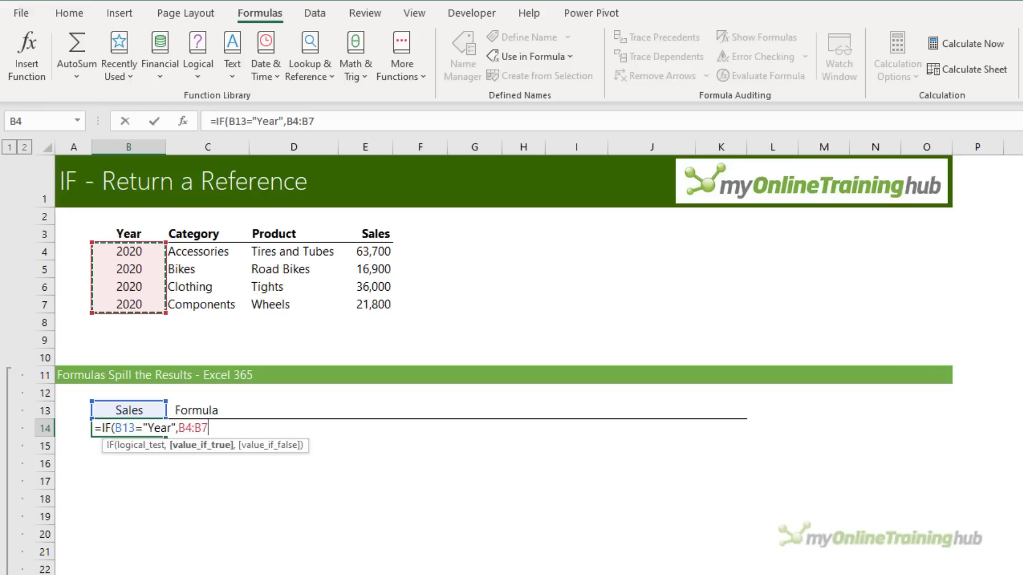
- Nest two more IFs in the formula, returning C4:C7 when B13 equals "Category" and D4:D7 when it equals "Product"
type(",IF(")
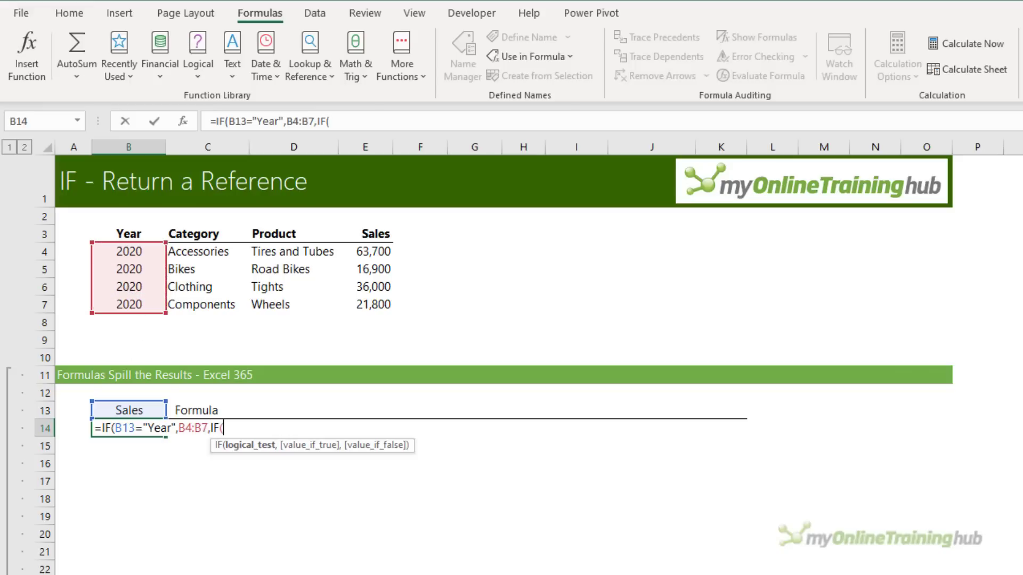
left_click(140, 410)
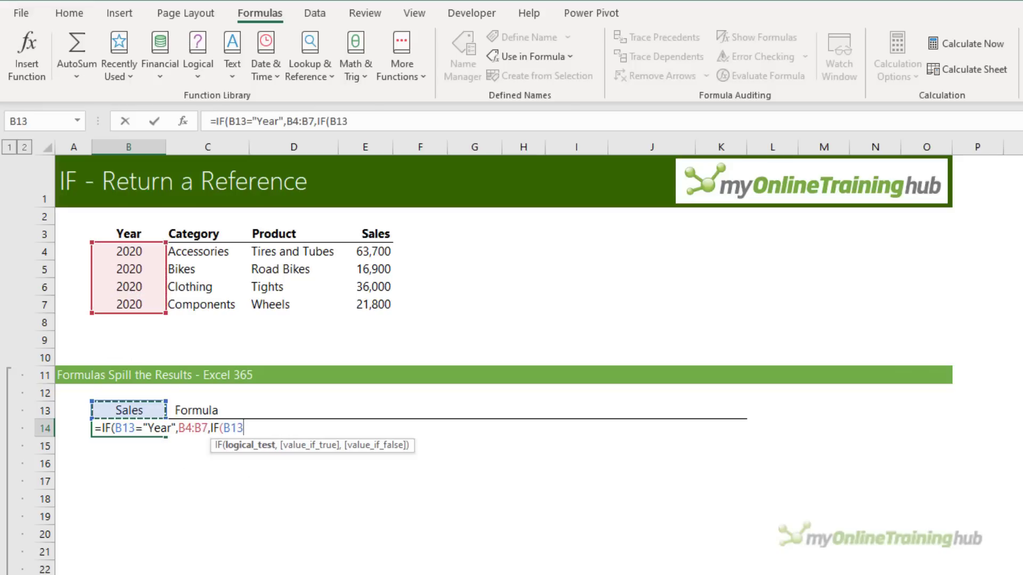
type("=\"Category\",")
left_click_drag(217, 258, 219, 305)
type(",IF(")
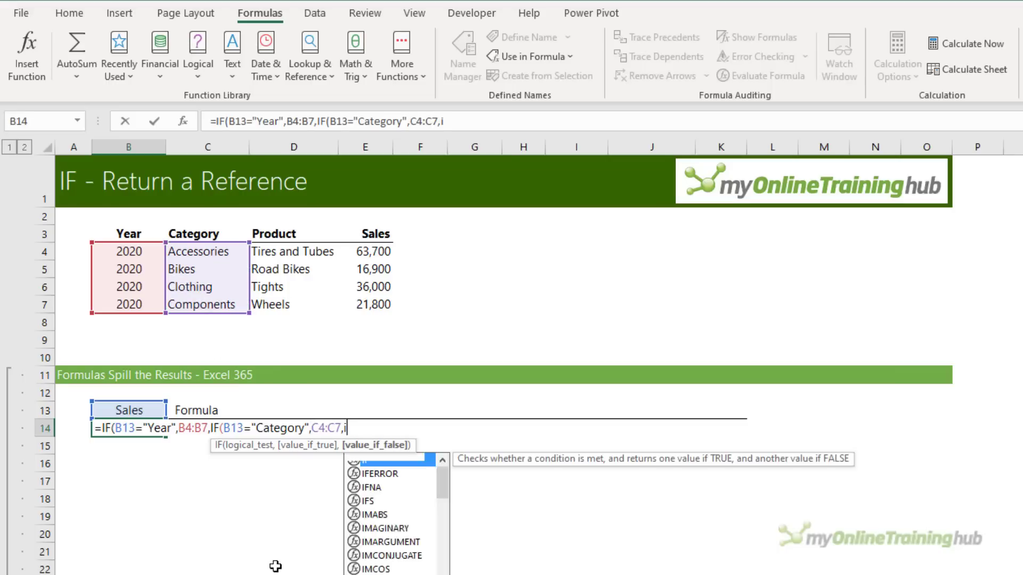
left_click(141, 411)
type("=\"Product\",")
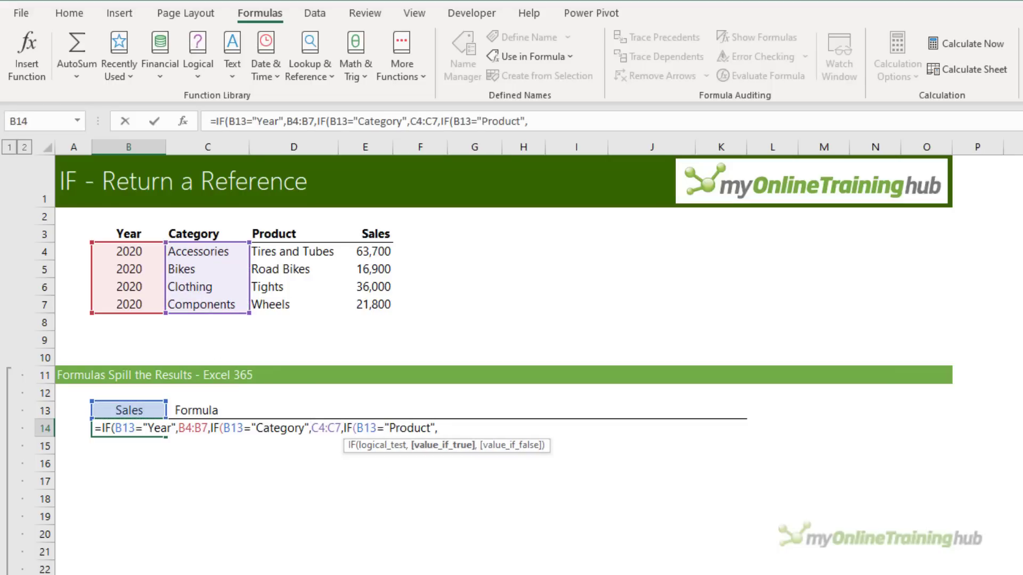
left_click_drag(271, 253, 283, 304)
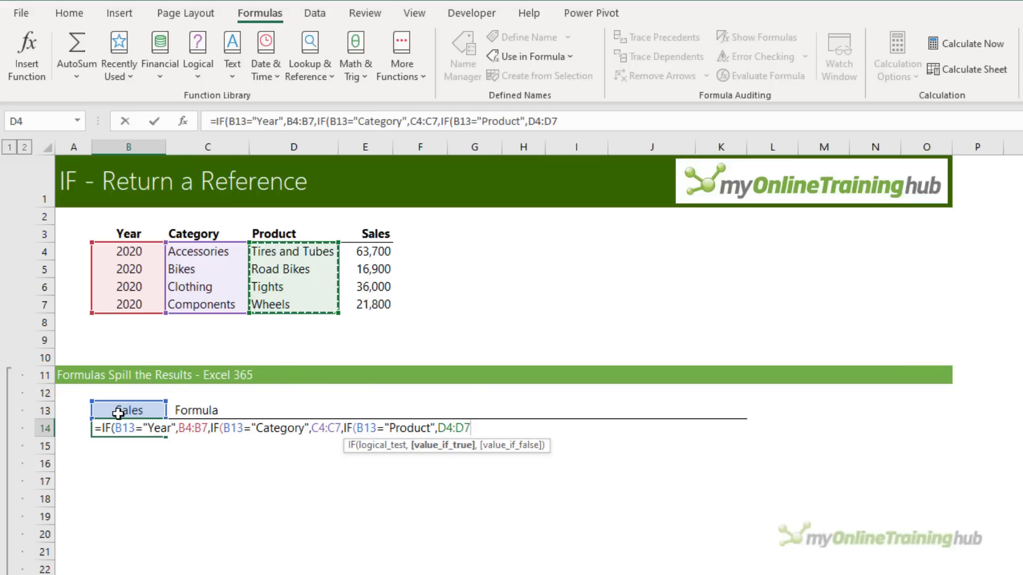
- Nest a fourth IF that returns E4:E7 when B13 equals "Sales", close all the parentheses and enter the formula
type(",if")
key("Tab")
left_click(118, 413)
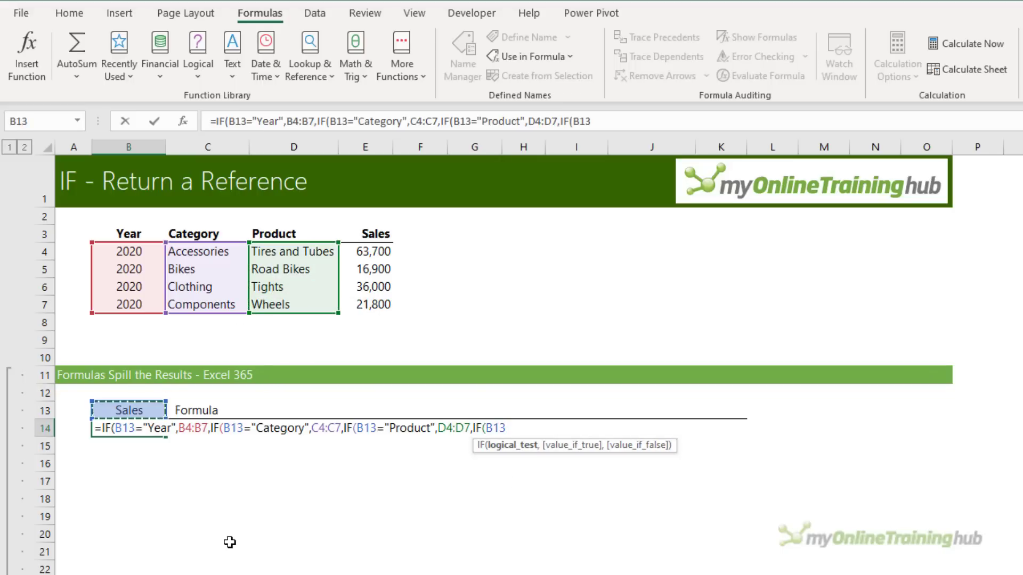
type("=\"Sales\",")
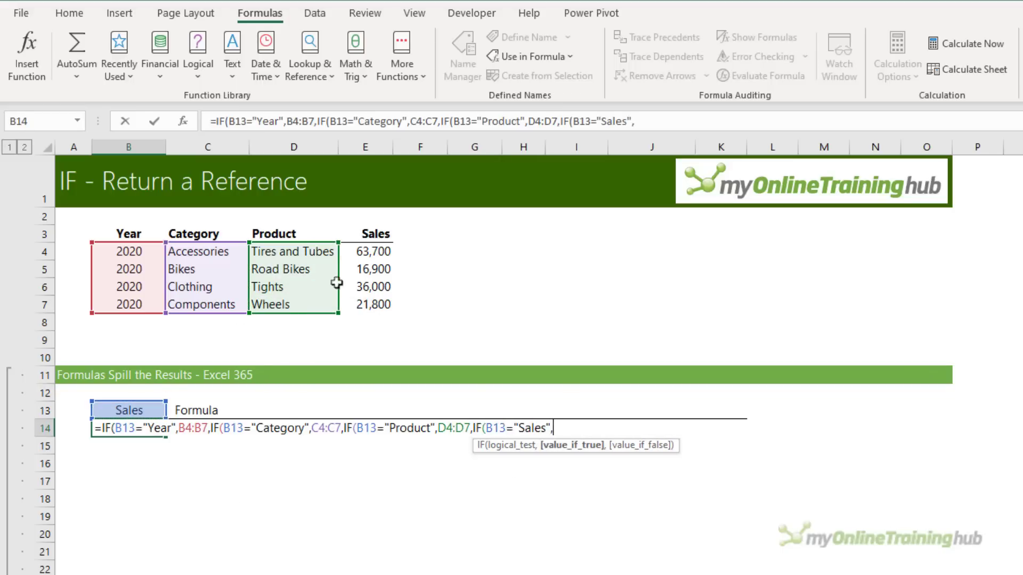
left_click_drag(350, 251, 360, 302)
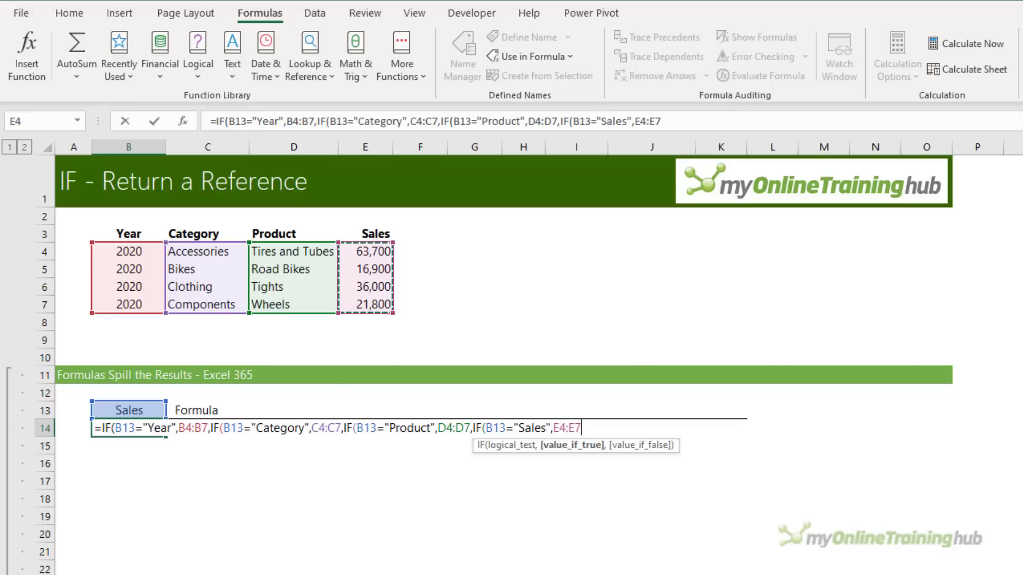
type(")))")
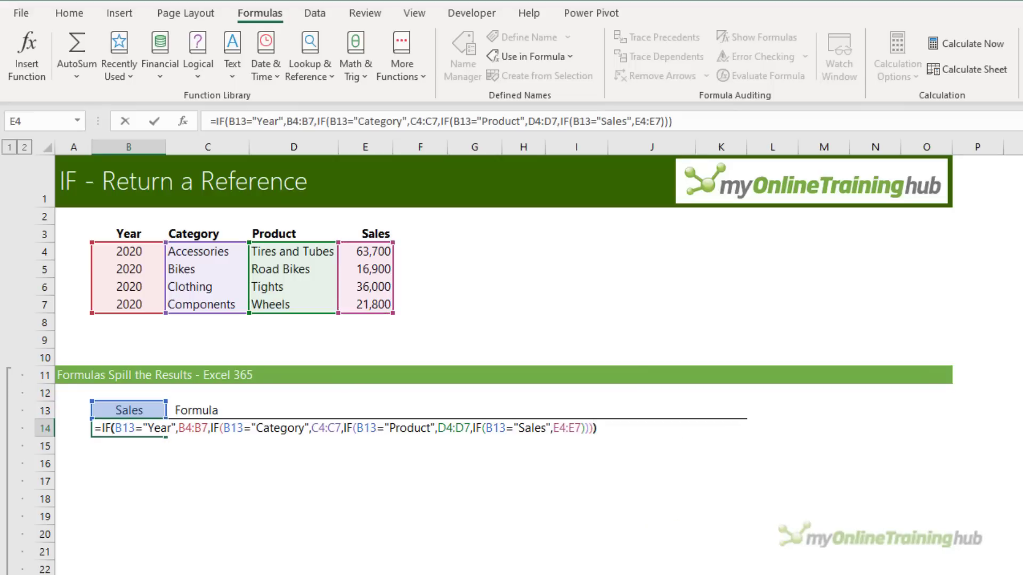
key("Return")
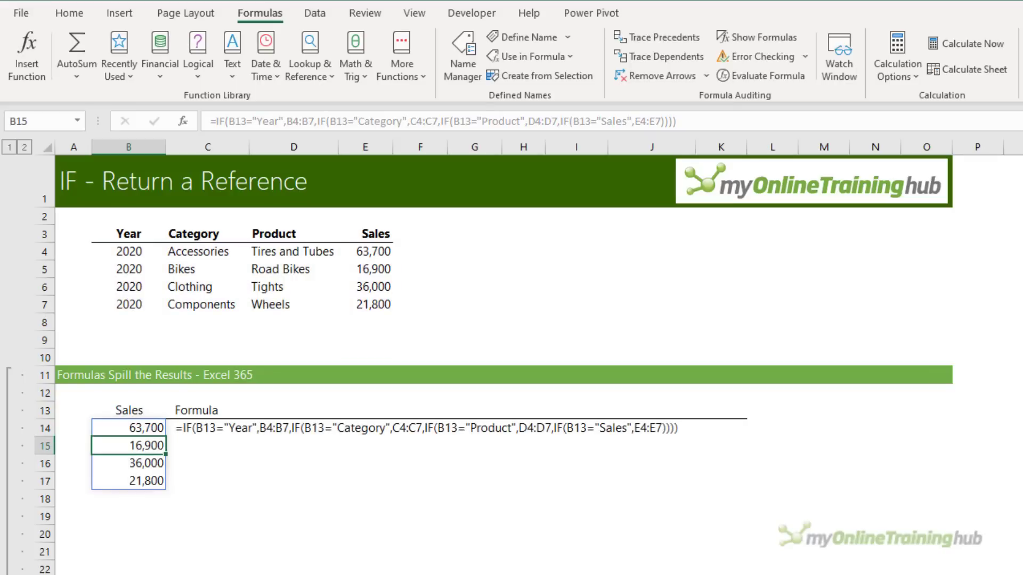
- Copy the nested IF expression from B14 and wrap it in a SUM formula in B19
left_click(129, 428)
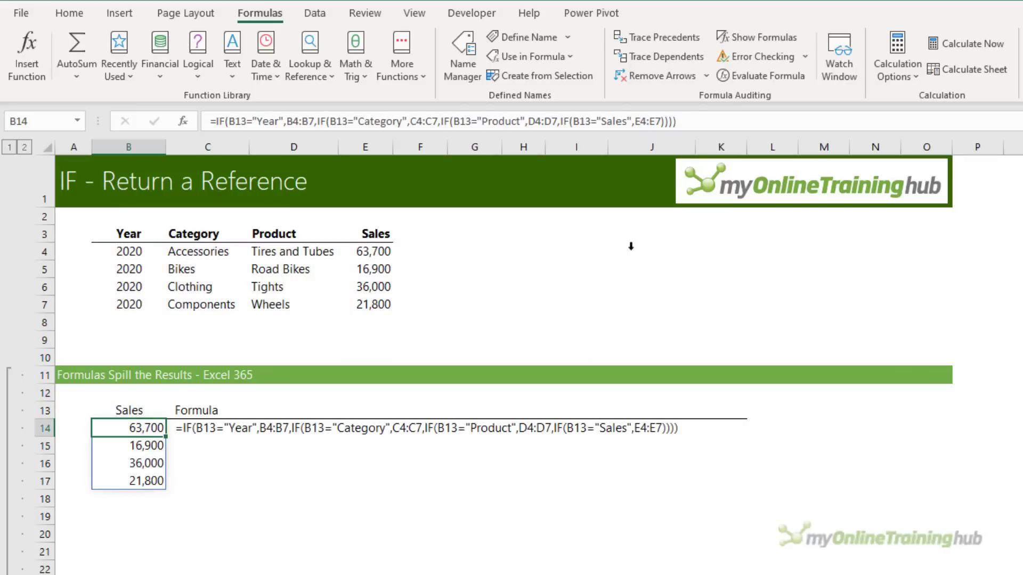
left_click_drag(675, 121, 219, 112)
key("ctrl+c")
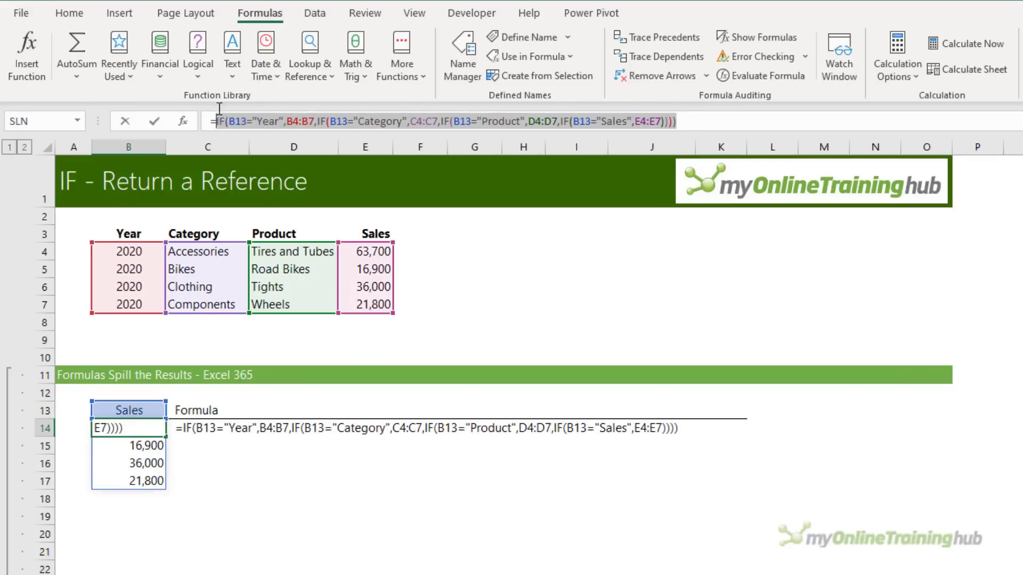
key("Escape")
left_click(150, 517)
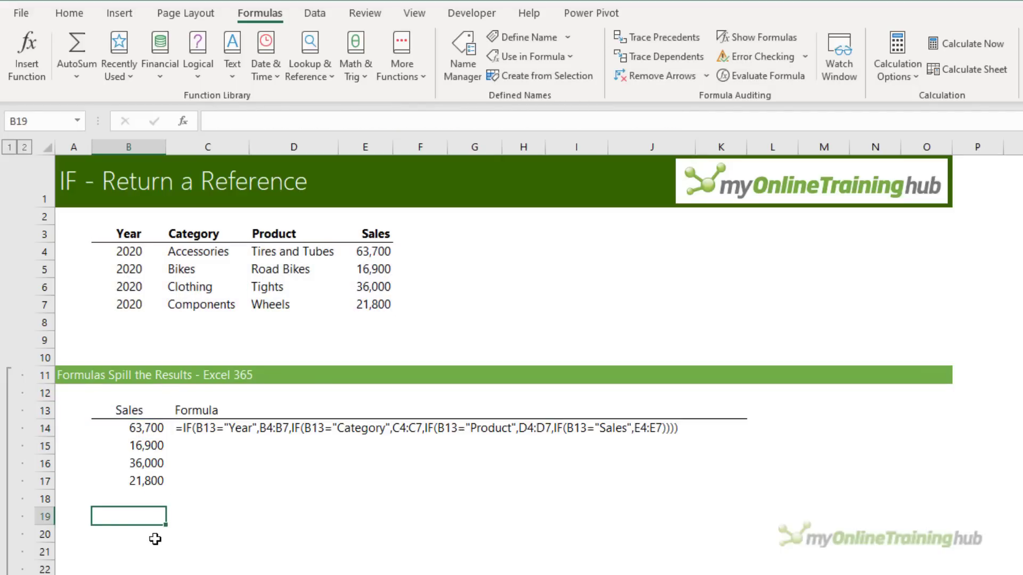
type("=sum")
key("Tab")
key("ctrl+v")
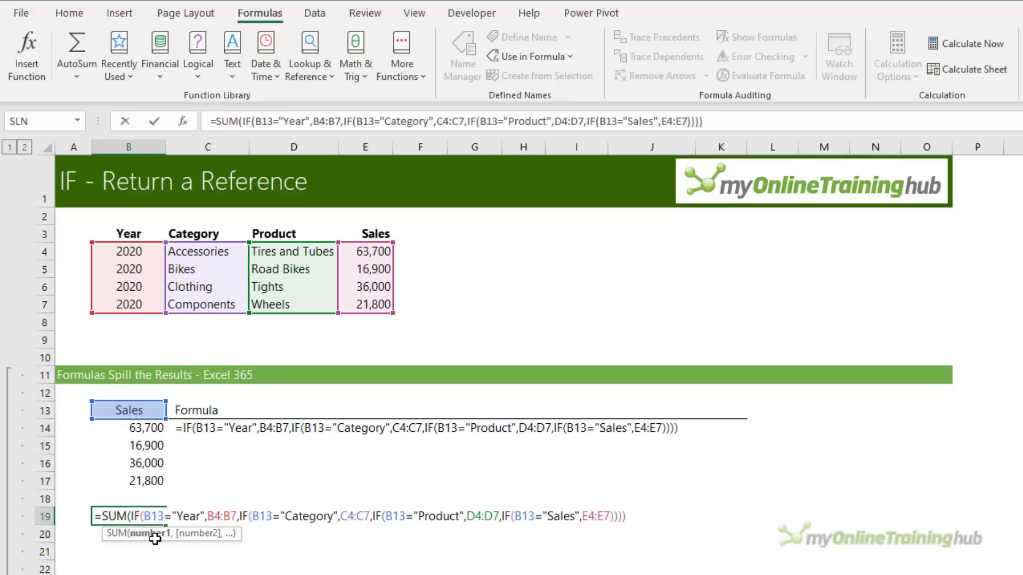
type(")")
key("ctrl+Return")
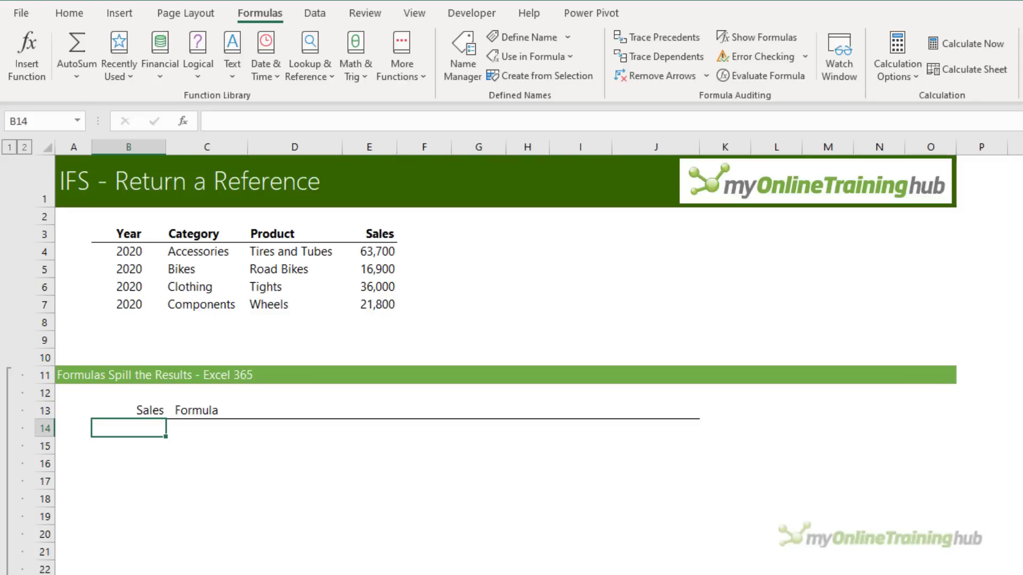
- In B14 of the IFS sheet, begin an IFS formula returning B4:B7 when B13 equals "Year" and C4:C7 when it equals "Category"
type("=IFS(")
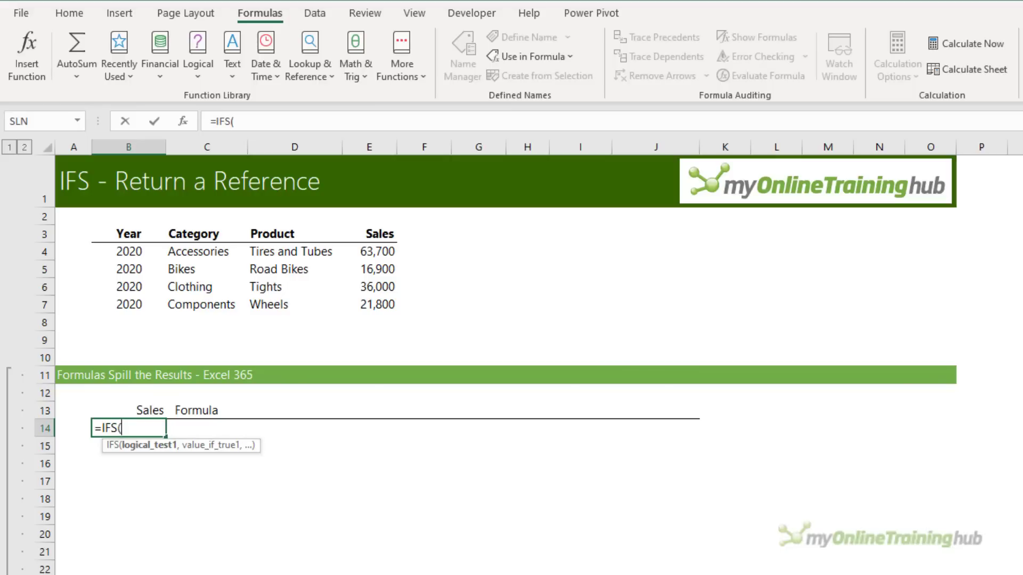
left_click(144, 408)
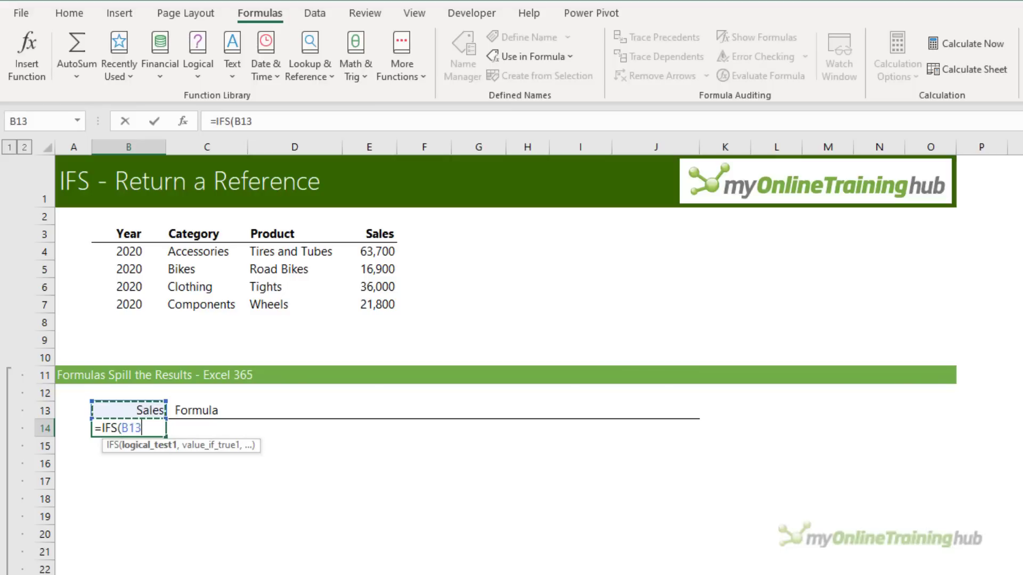
type("=\"Year\",")
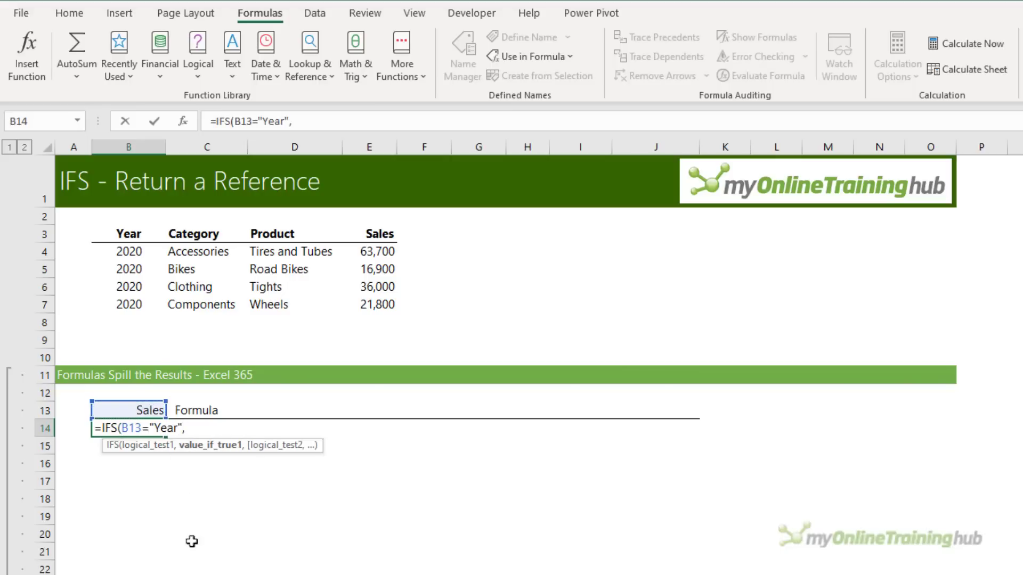
left_click_drag(136, 253, 136, 299)
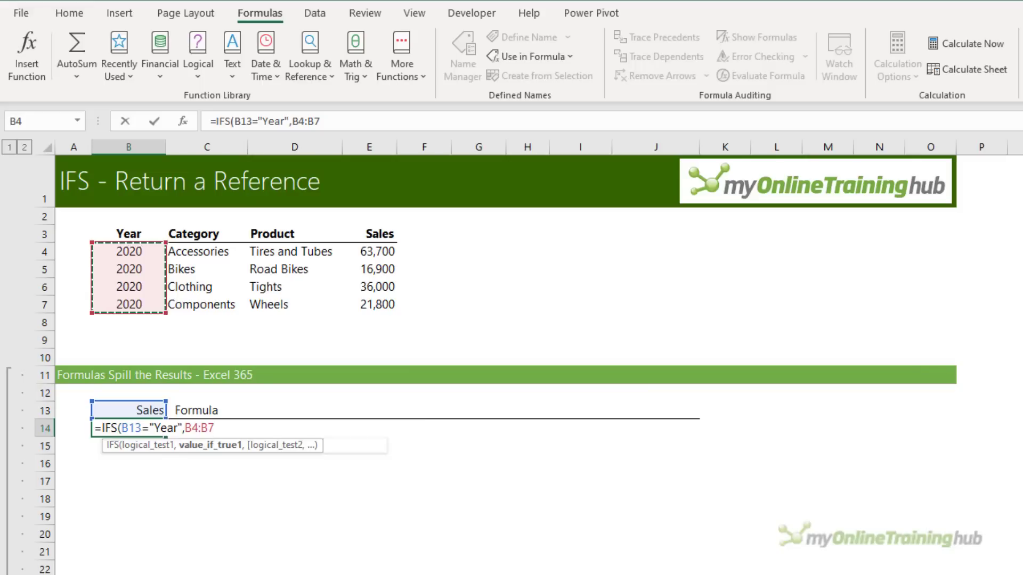
type(",")
left_click(129, 410)
type("=\"Category\",")
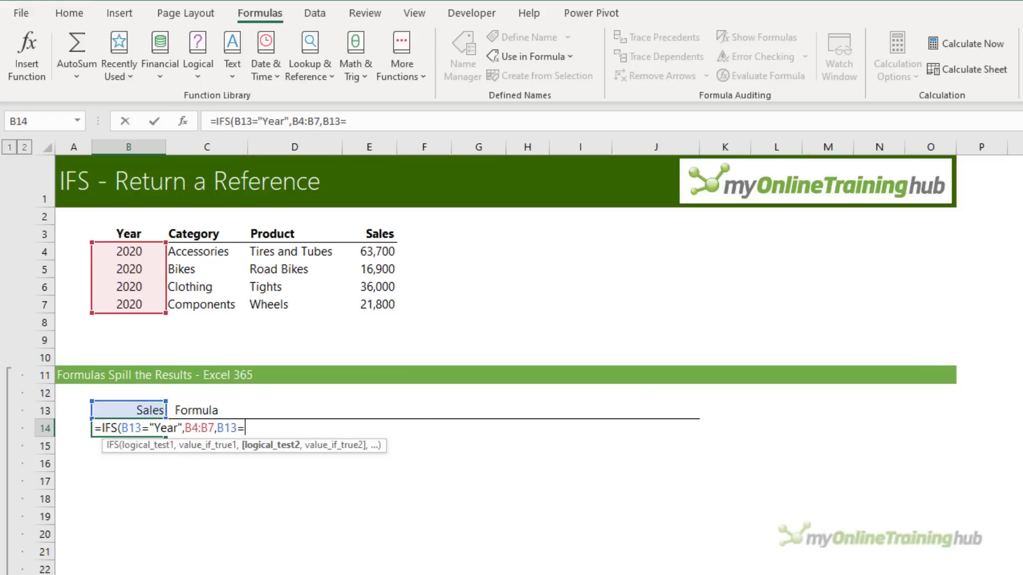
left_click(200, 253)
left_click_drag(200, 254, 209, 303)
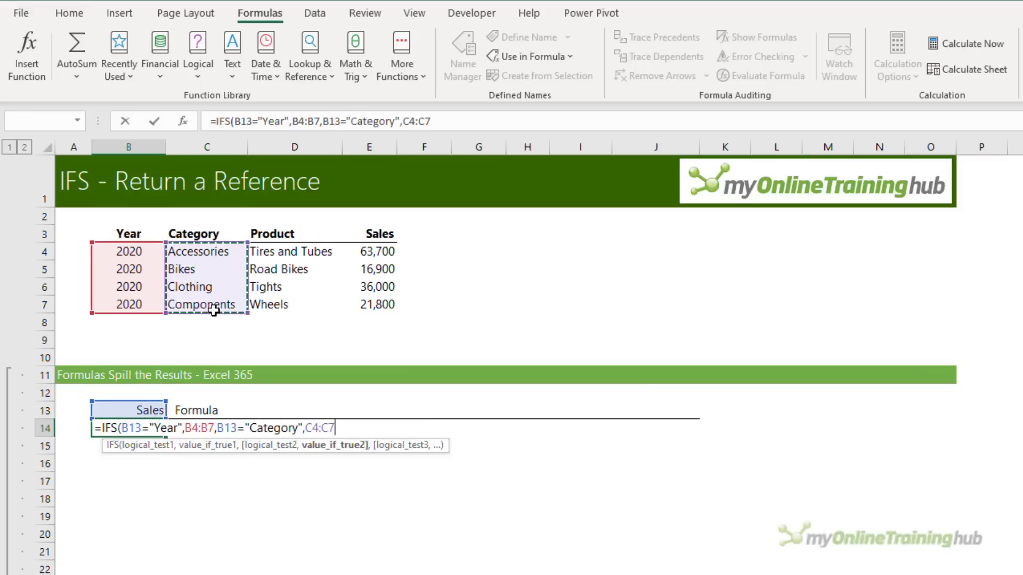
- Complete the IFS formula with D4:D7 when B13 equals "Product" and E4:E7 when it equals "Sales"
type(",")
left_click(136, 406)
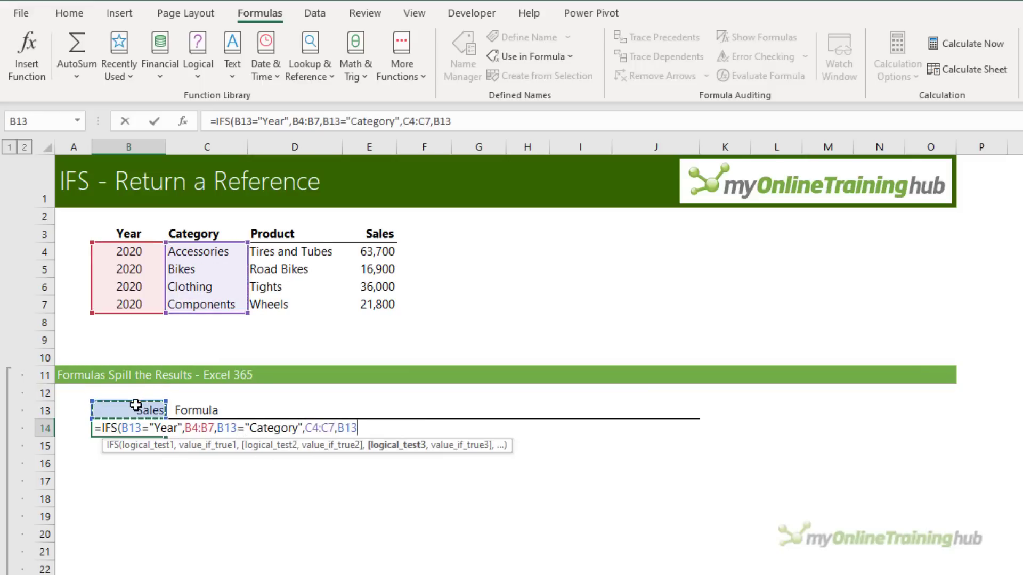
type("=\"Product\",")
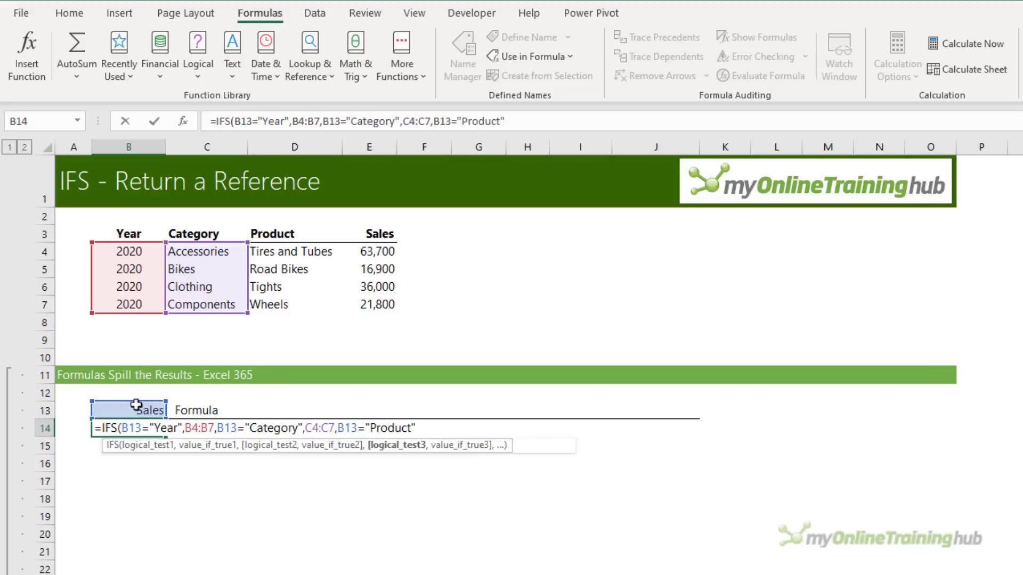
left_click_drag(297, 254, 301, 308)
type(",")
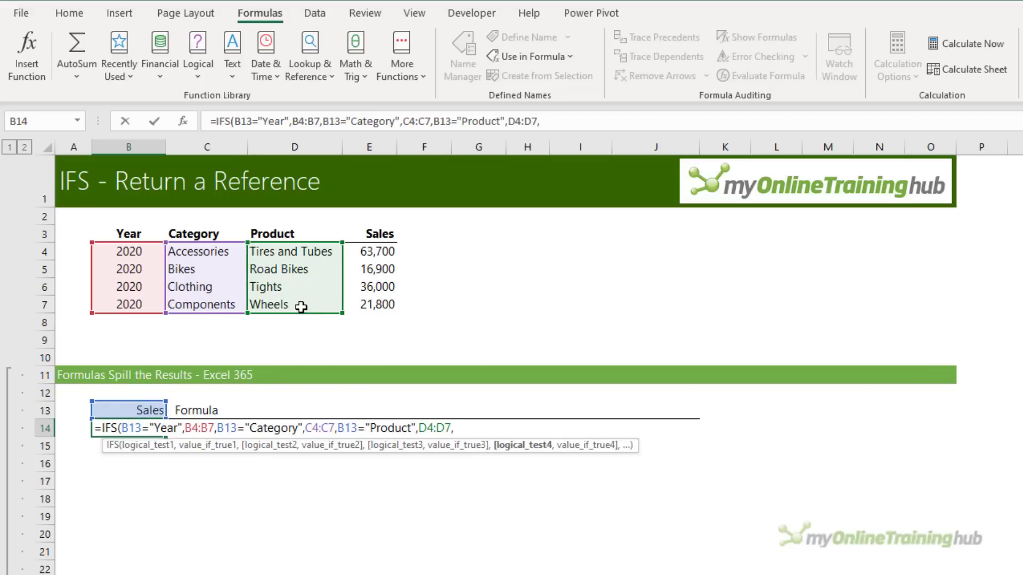
left_click(150, 408)
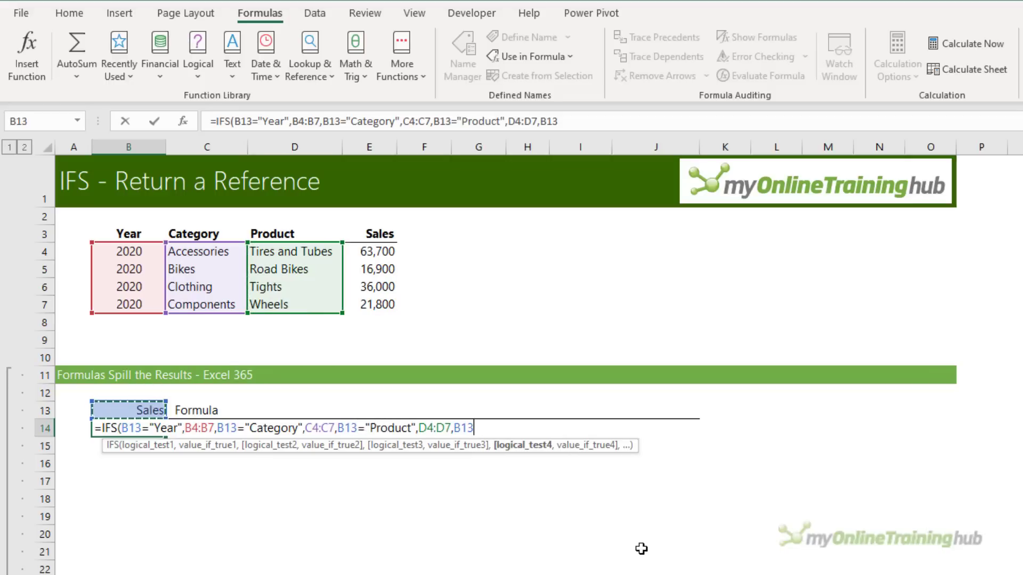
type("=\"Sales\",")
left_click_drag(358, 252, 366, 305)
type(")")
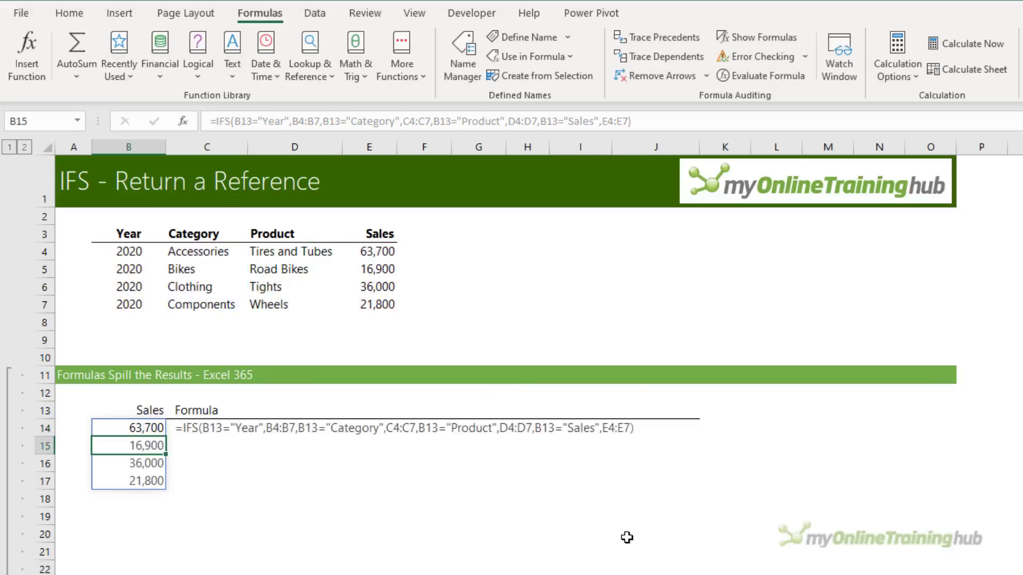
key("Return")
- Copy the IFS expression from B14 and nest it inside a SUM formula in B19
key("Up")
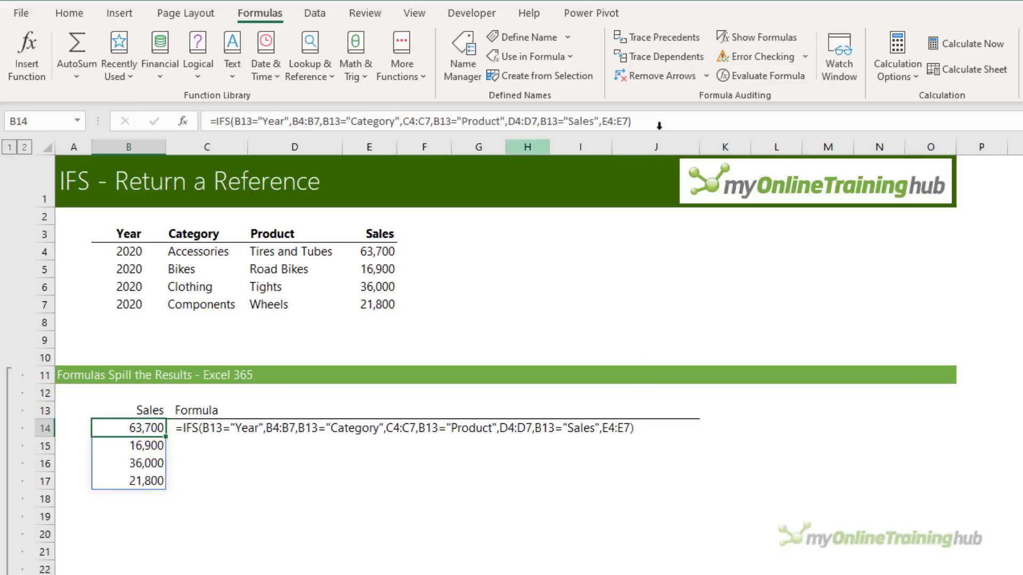
left_click_drag(660, 121, 216, 121)
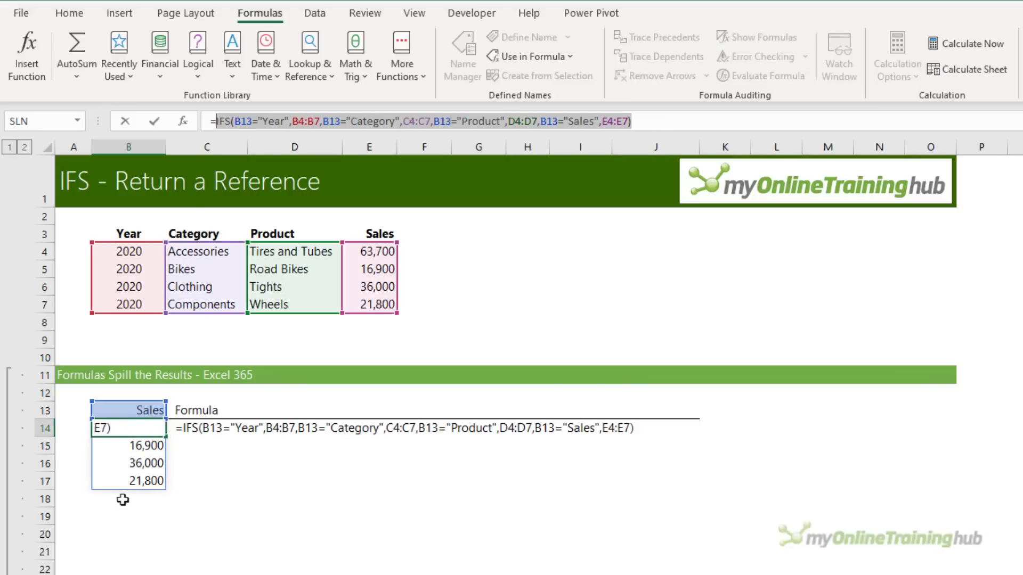
key("Escape")
left_click(119, 515)
type("=sum(")
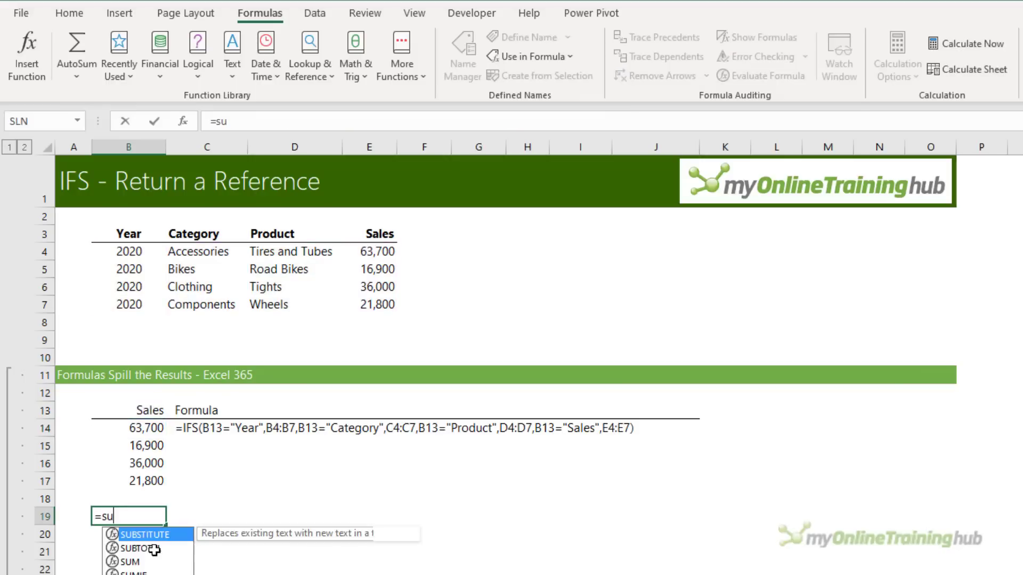
key("ctrl+v")
type(")")
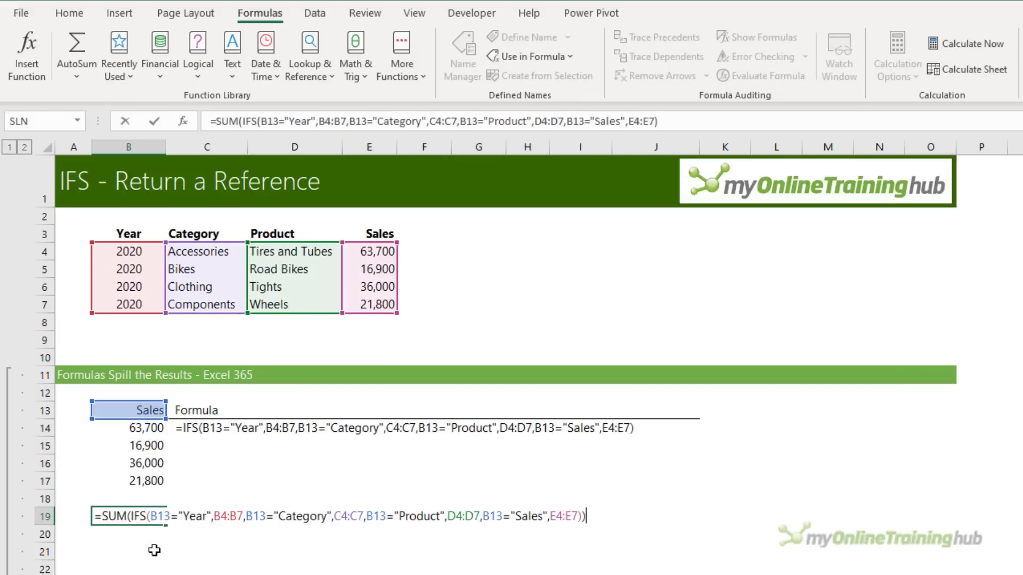
key("ctrl+Return")
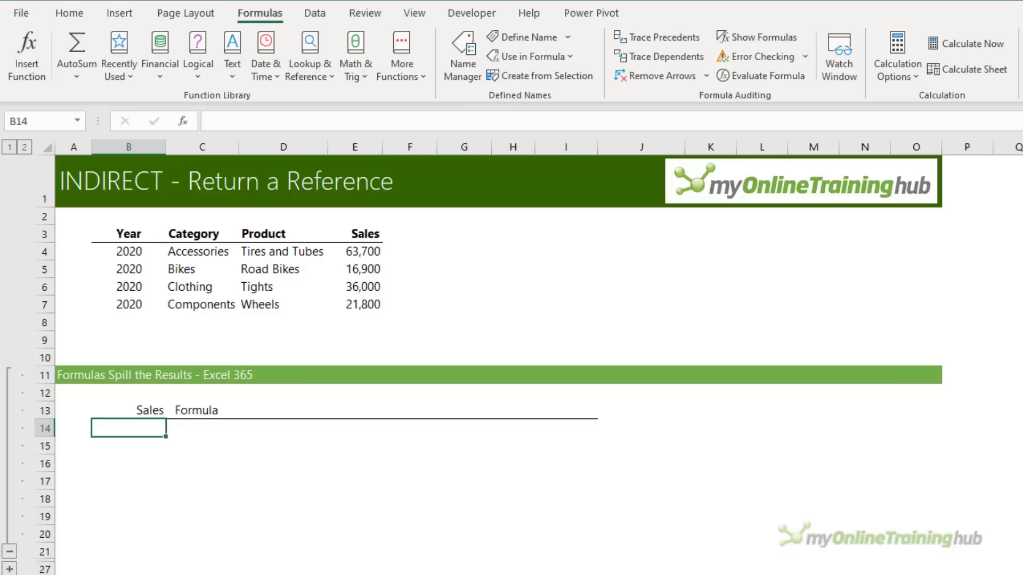
- In B14 of the INDIRECT sheet, enter an INDIRECT formula with the text reference "E4:E7"
type("=indi")
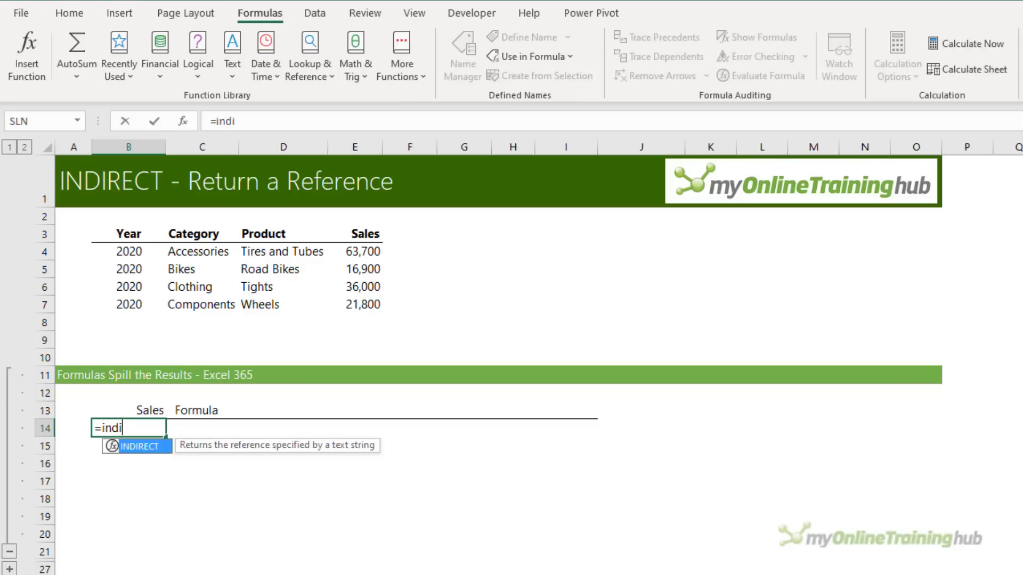
key("Tab")
type("\"E")
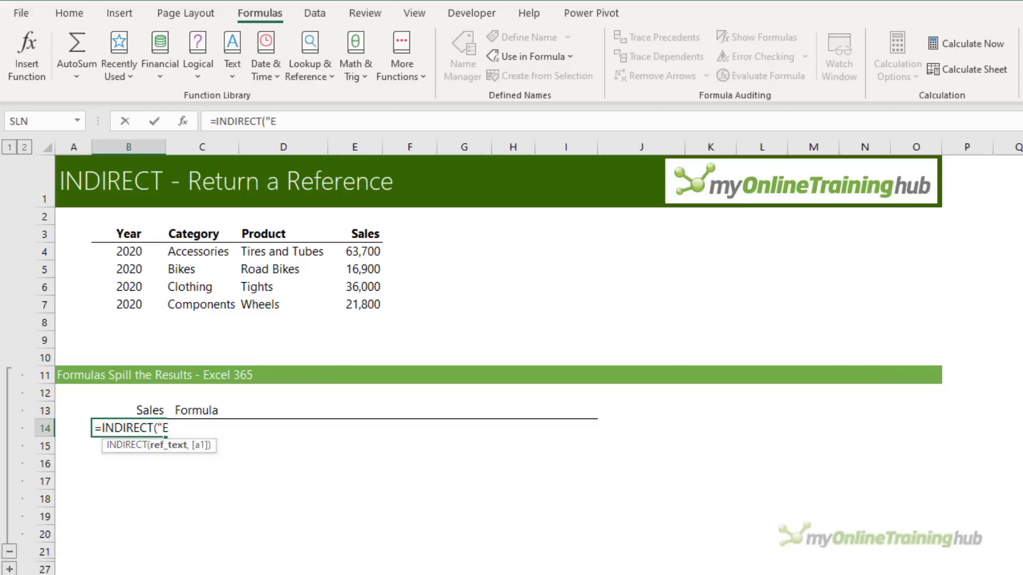
type("4:E7\")")
key("Return")
- Copy the INDIRECT expression from B14 and nest it inside a SUM formula in B19
left_click(128, 427)
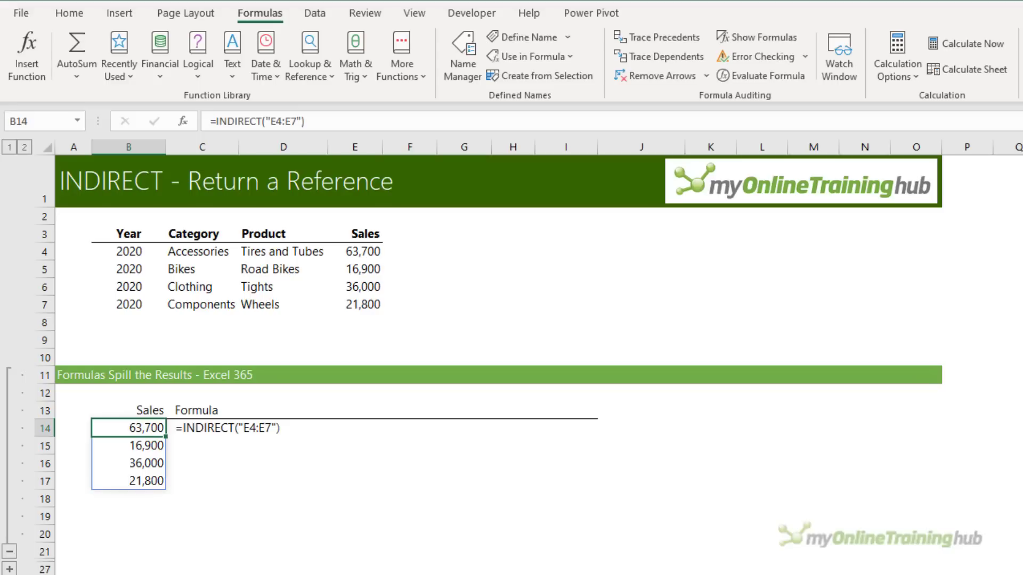
left_click(314, 122)
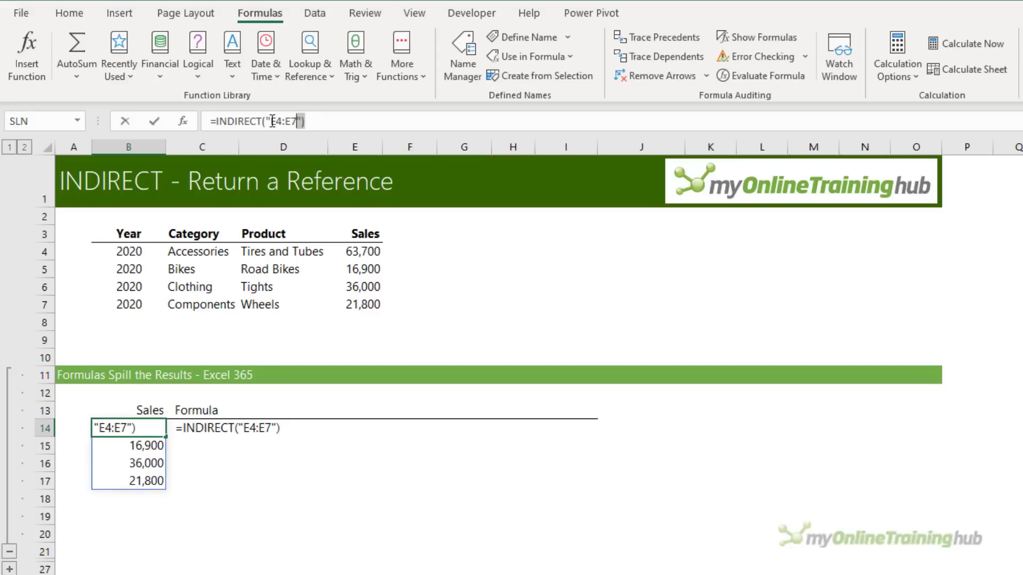
left_click_drag(314, 121, 216, 122)
key("Escape")
left_click(130, 517)
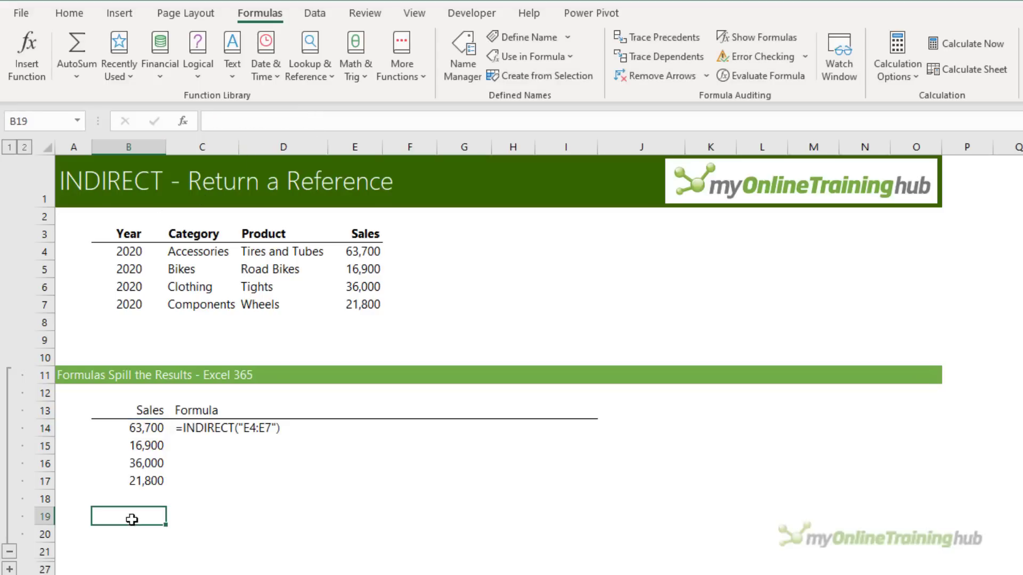
type("=sum")
key("Tab")
key("ctrl+v")
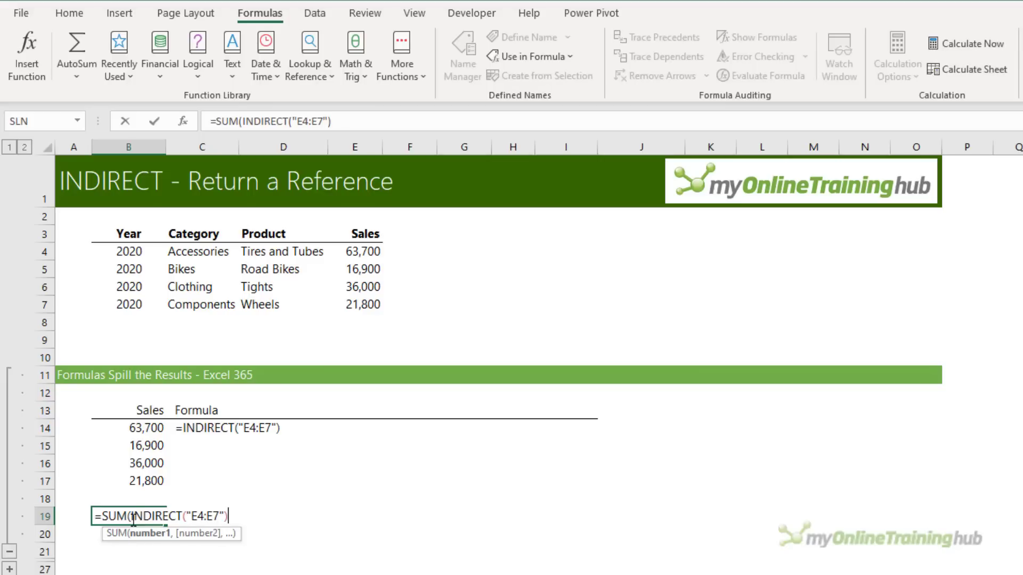
type(")")
key("Return")
left_click(133, 520)
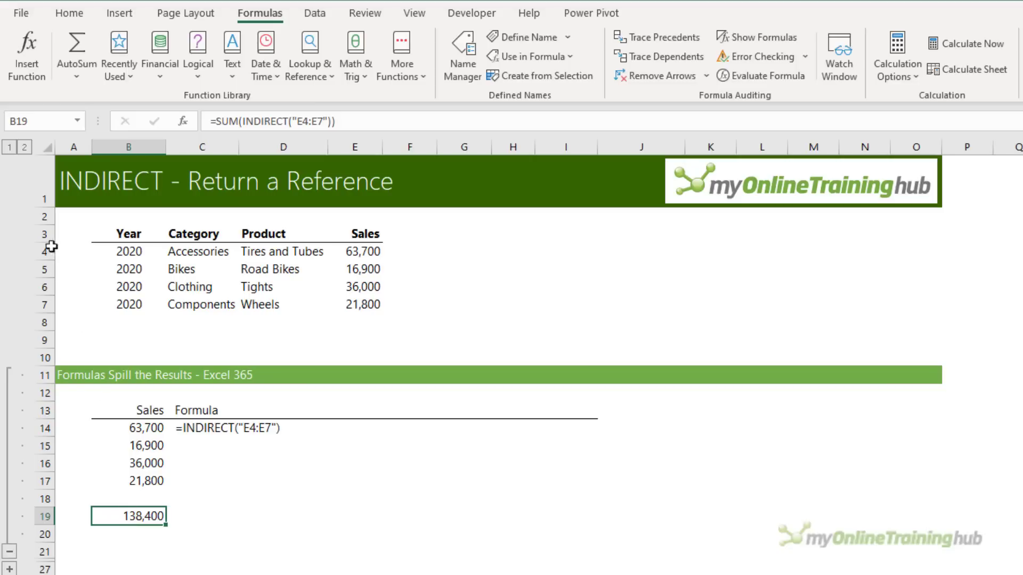
- Insert two rows above the table's header row 3 to test the INDIRECT text reference
left_click(42, 233)
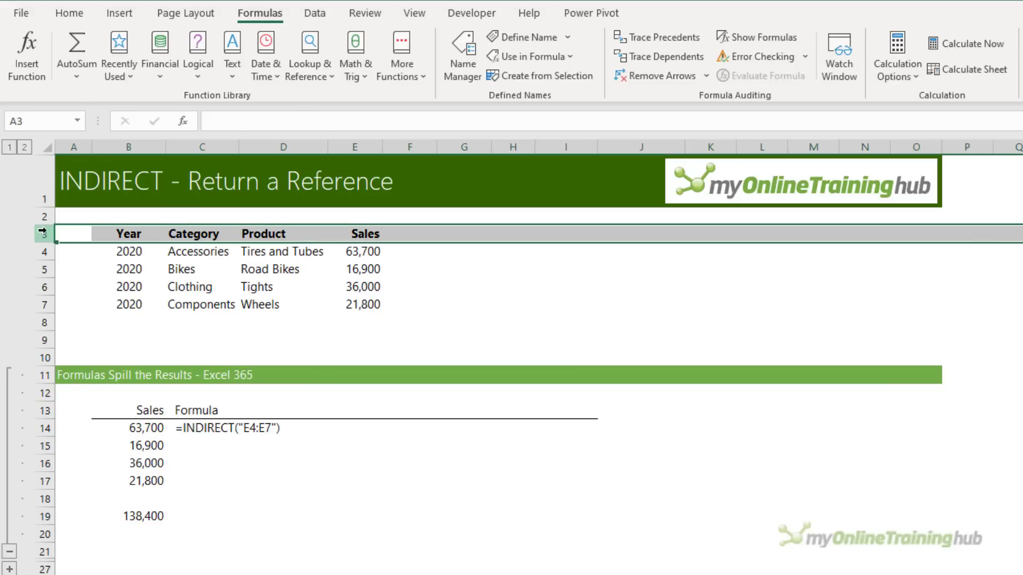
key("ctrl+shift+plus")
key("ctrl+shift+plus")
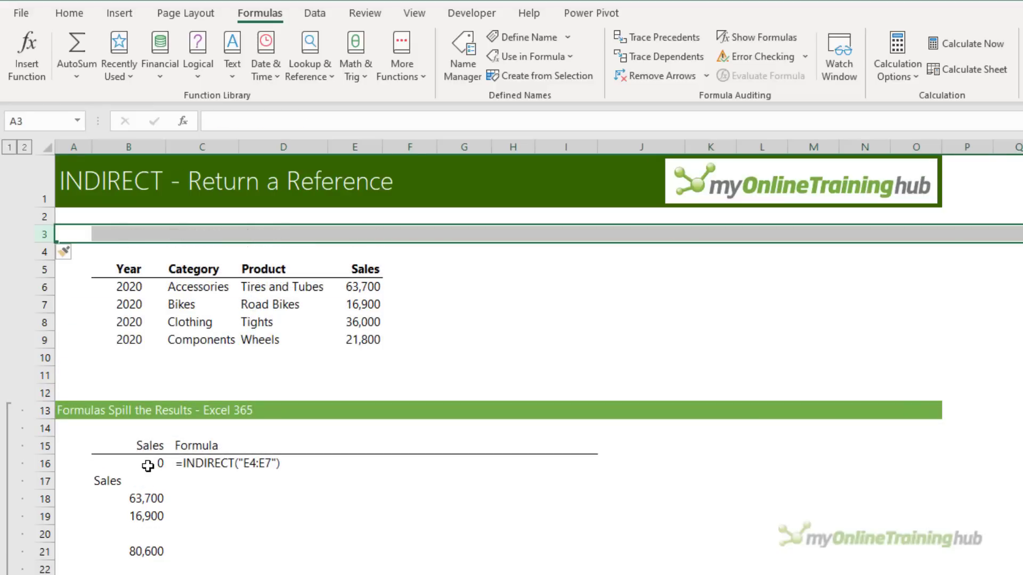
- Check the INDIRECT formula in B16 against the cells E4:E7 that its text reference points to
left_click(148, 466)
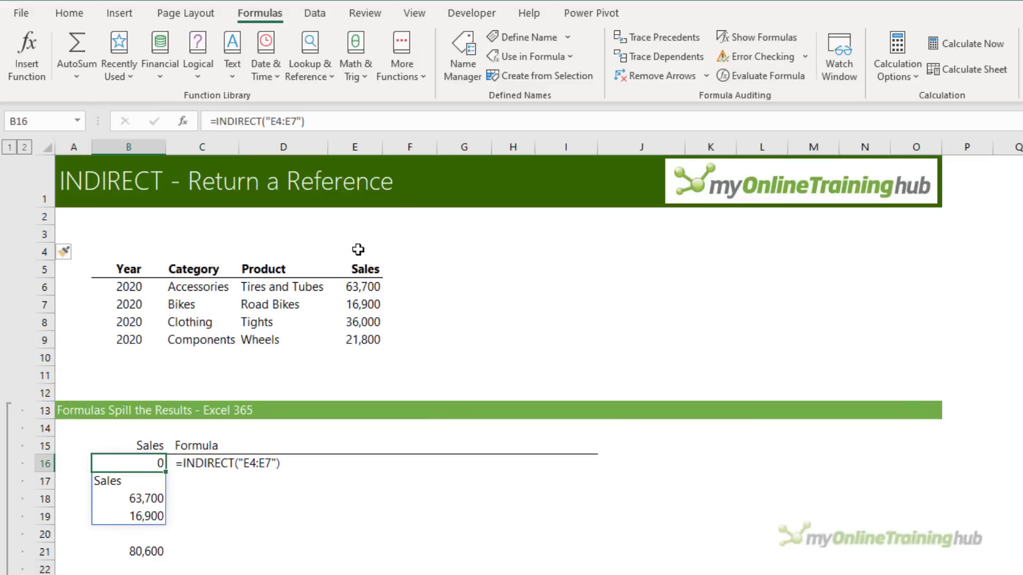
key("F2")
key("Escape")
left_click_drag(364, 252, 370, 305)
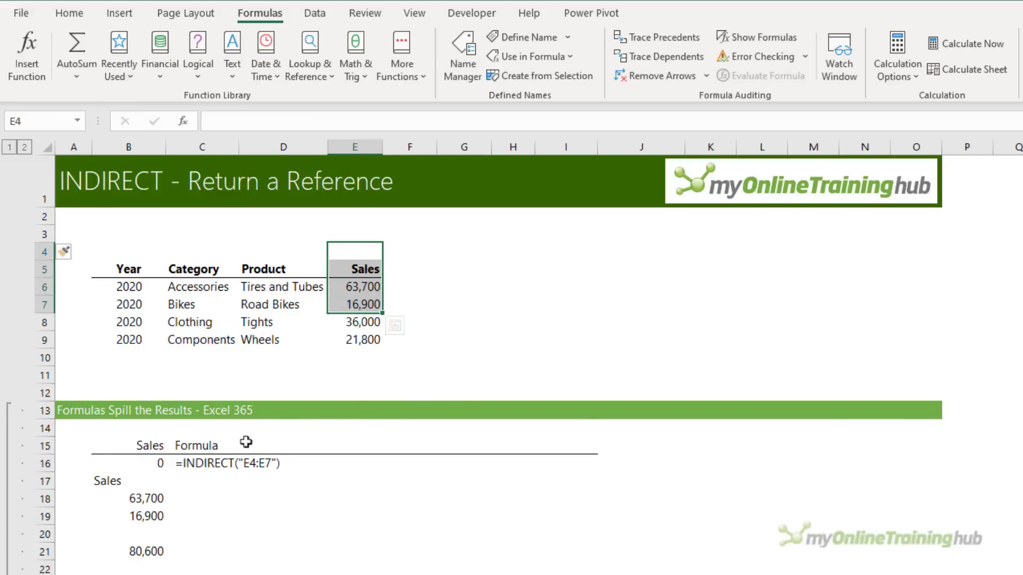
- Undo both row insertions above the sales table's header on the INDIRECT sheet
left_click(160, 462)
key("ctrl+z")
key("ctrl+z")
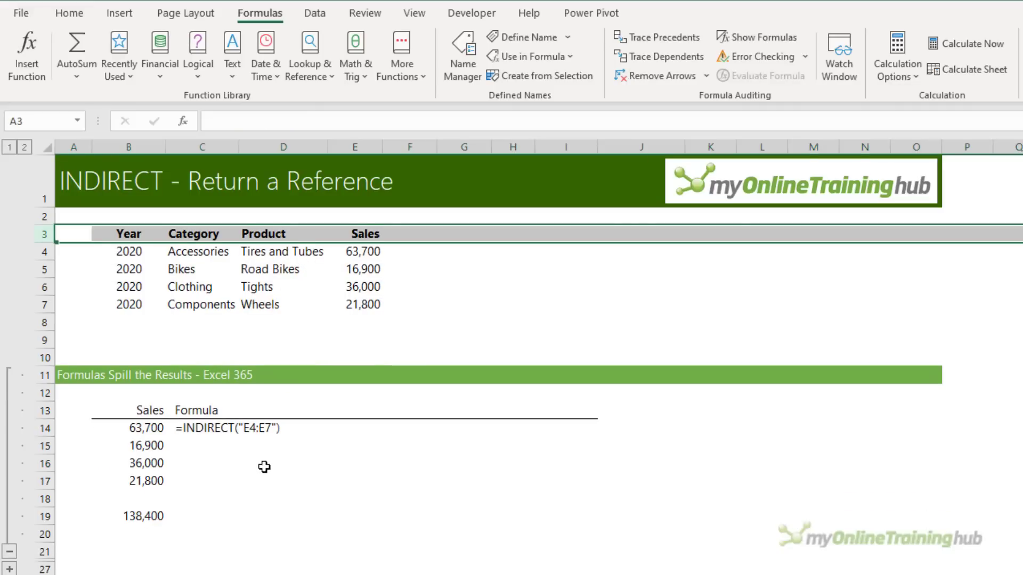
left_click(183, 337)
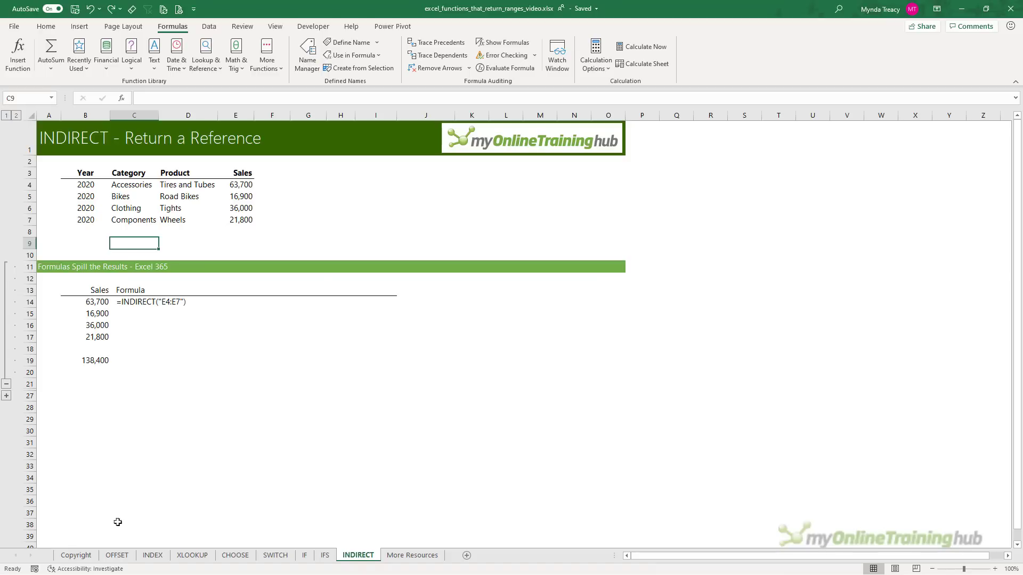
- Review the example formulas on the INDEX, CHOOSE and XLOOKUP sheets, ending back on the INDEX sheet
left_click(153, 555)
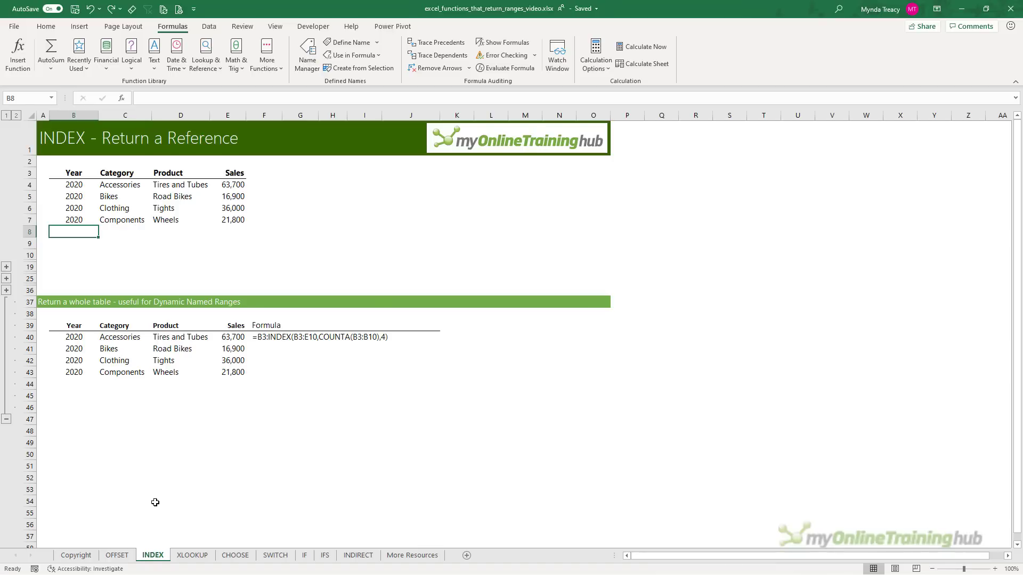
left_click(243, 555)
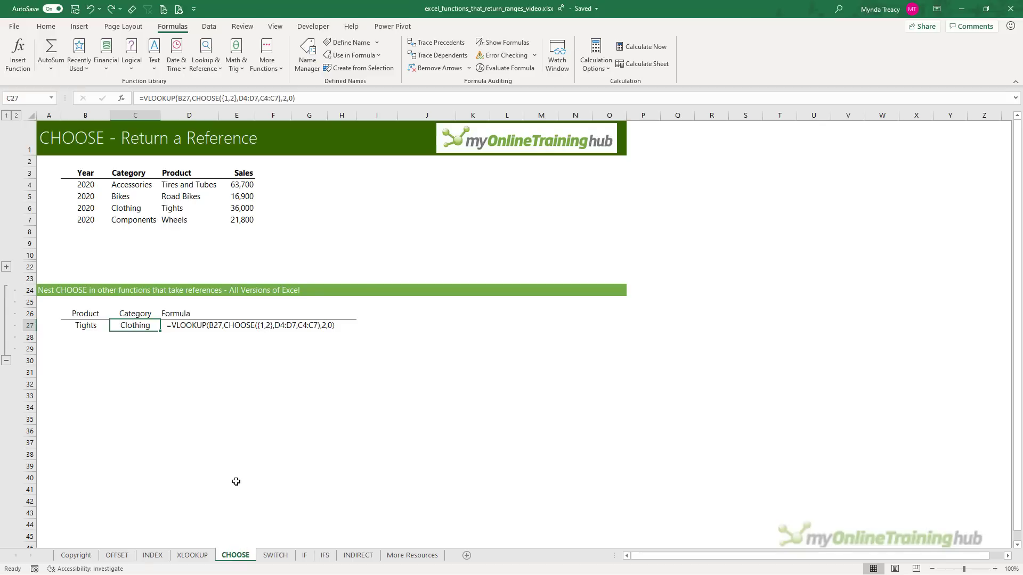
left_click(192, 555)
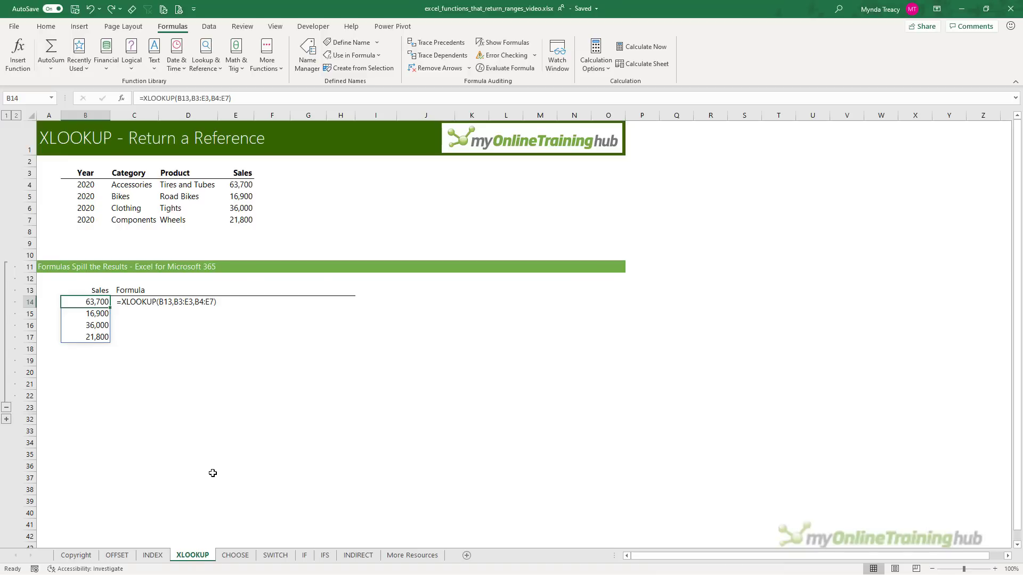
left_click(153, 556)
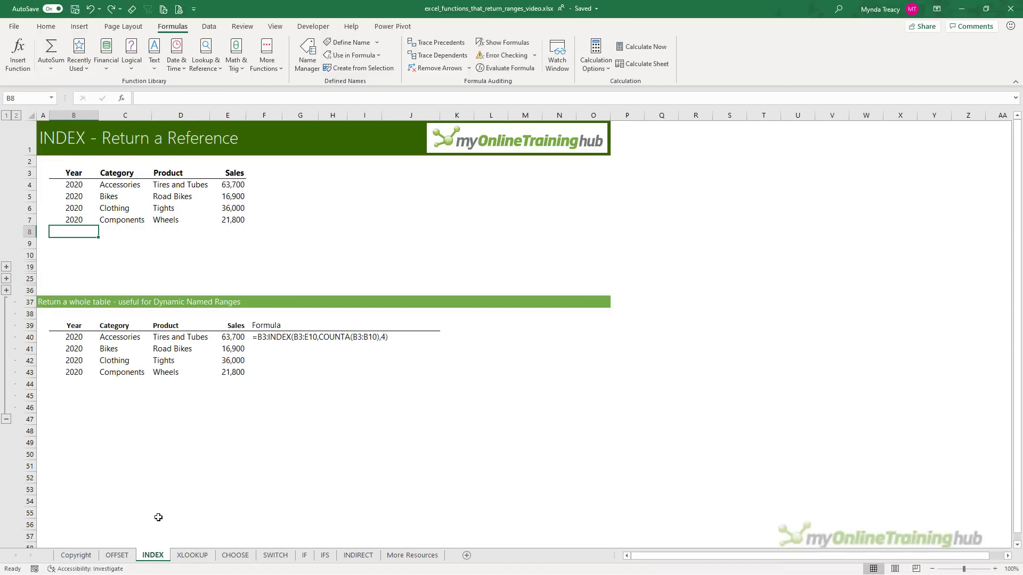